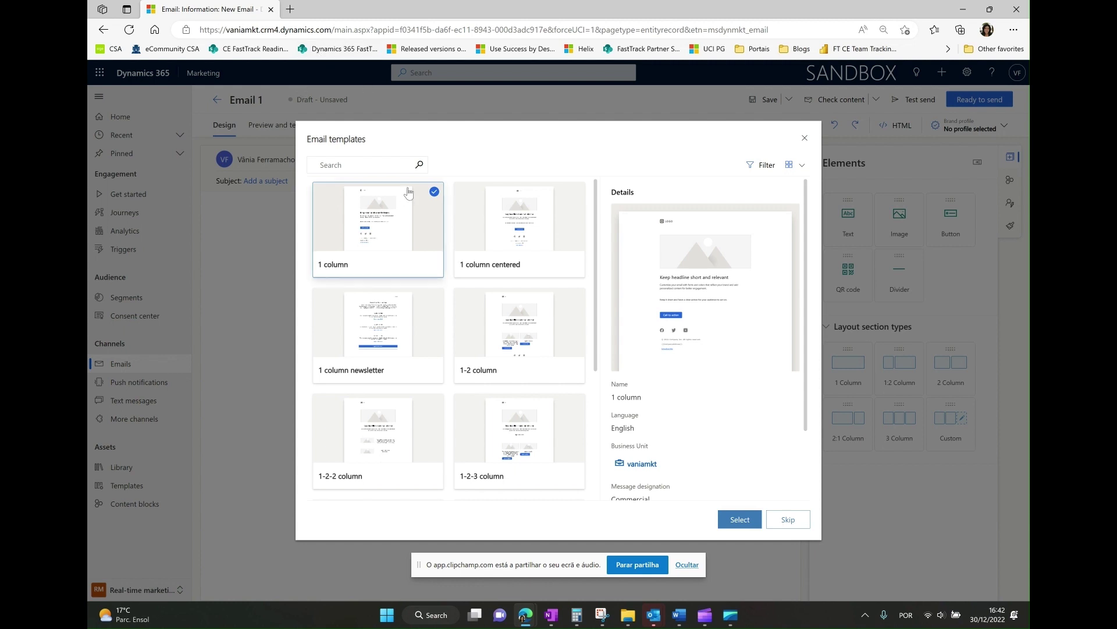
Start the email without choosing a template and name it DemoEmail
{"action": "left_click", "coordinate": [688, 564]}
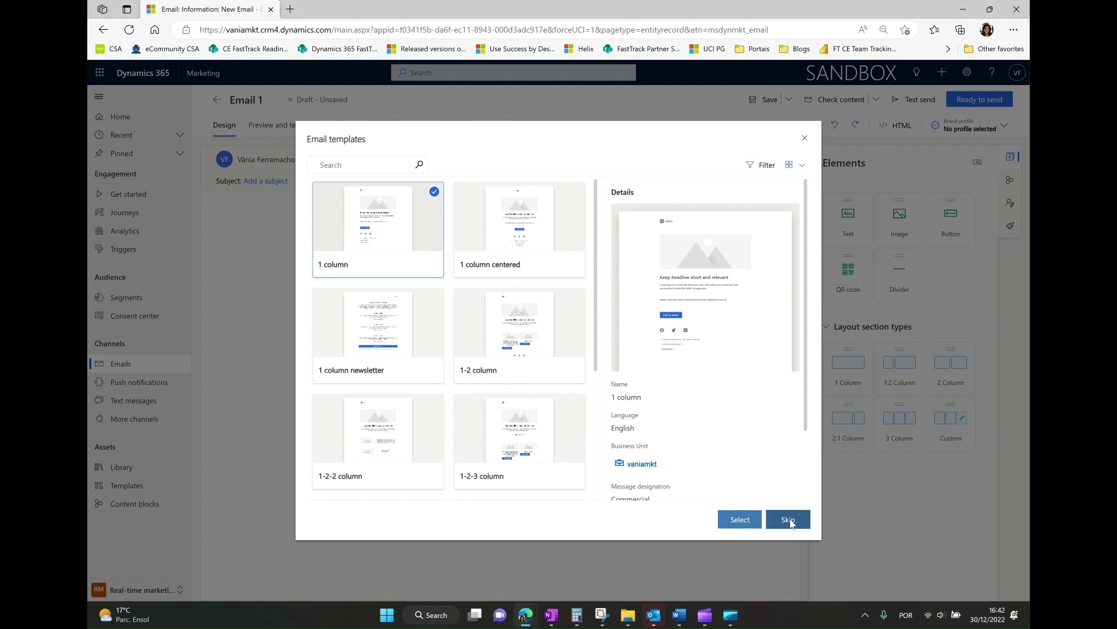
{"action": "left_click", "coordinate": [791, 521]}
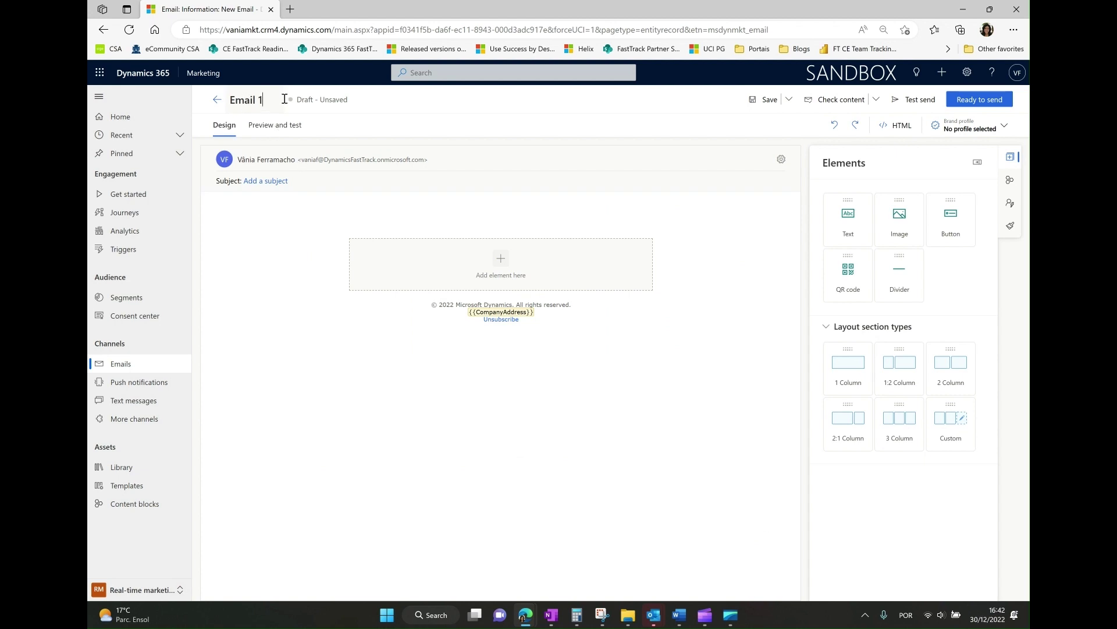
{"action": "left_click_drag", "start_coordinate": [263, 100], "coordinate": [227, 102]}
{"action": "type", "text": "Demo Email"}
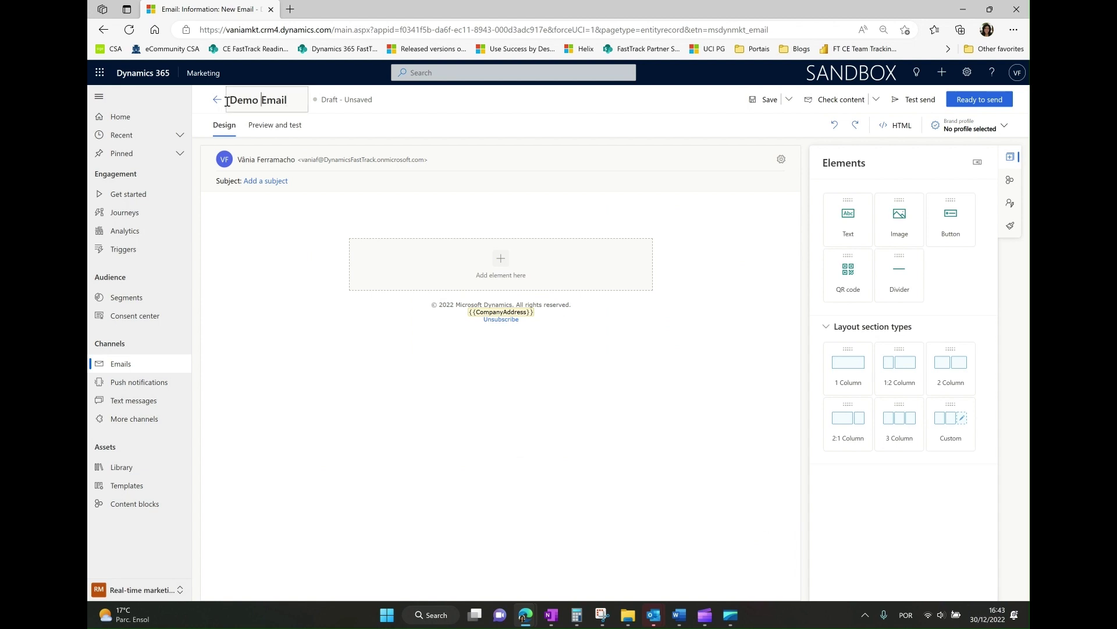
{"action": "key", "text": "BackSpace"}
Set the subject in the email header to "Vacation Trips"
{"action": "left_click", "coordinate": [300, 188]}
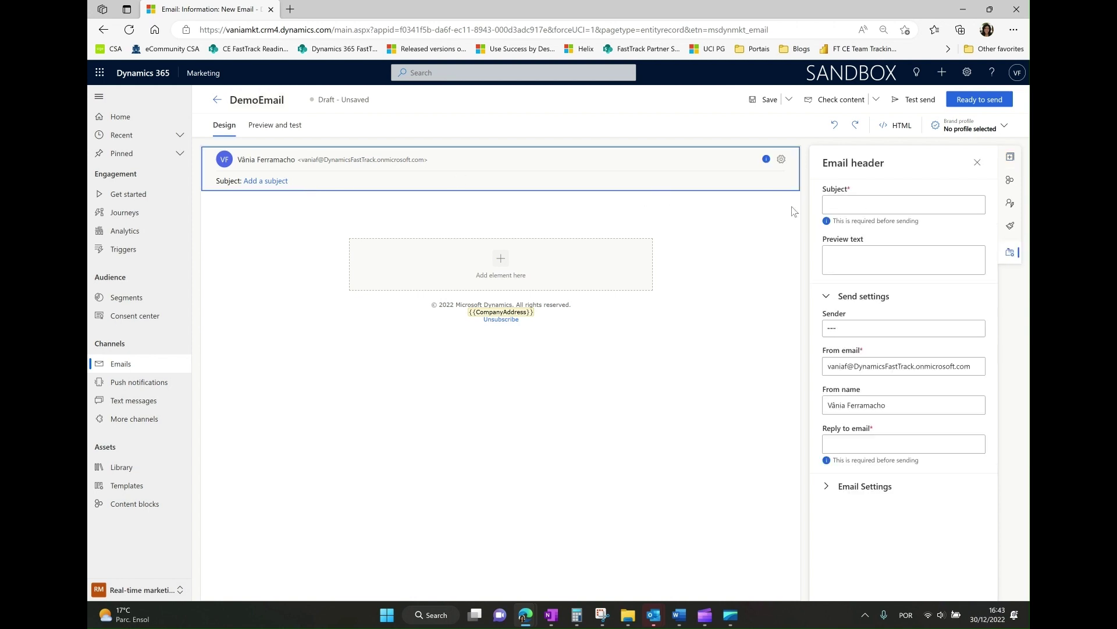
{"action": "left_click", "coordinate": [840, 203]}
{"action": "type", "text": "V"}
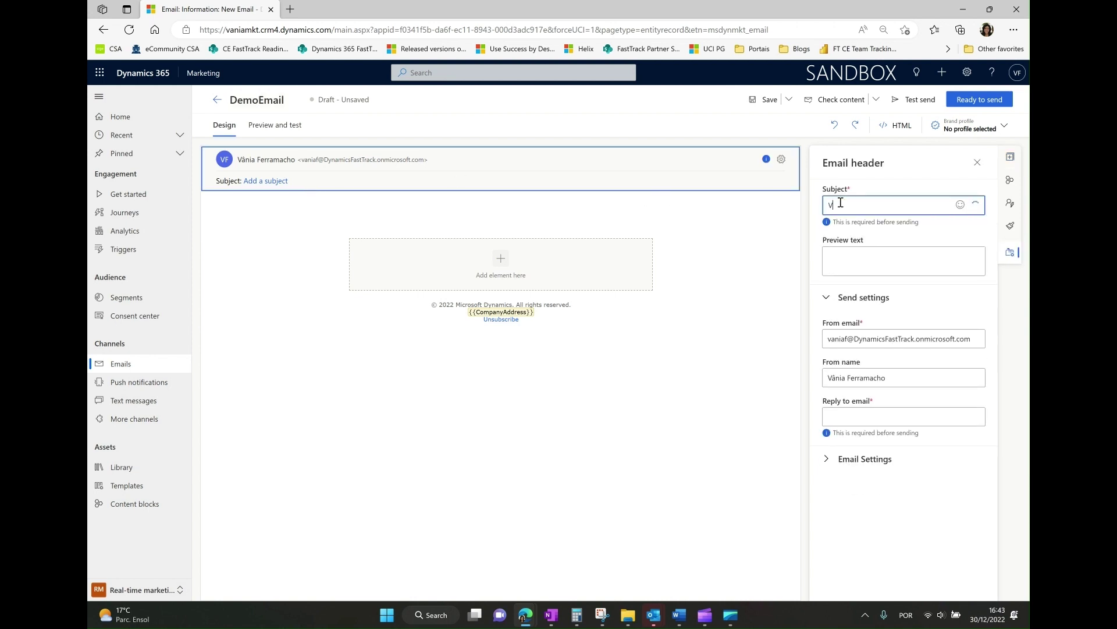
{"action": "type", "text": "acation Trips"}
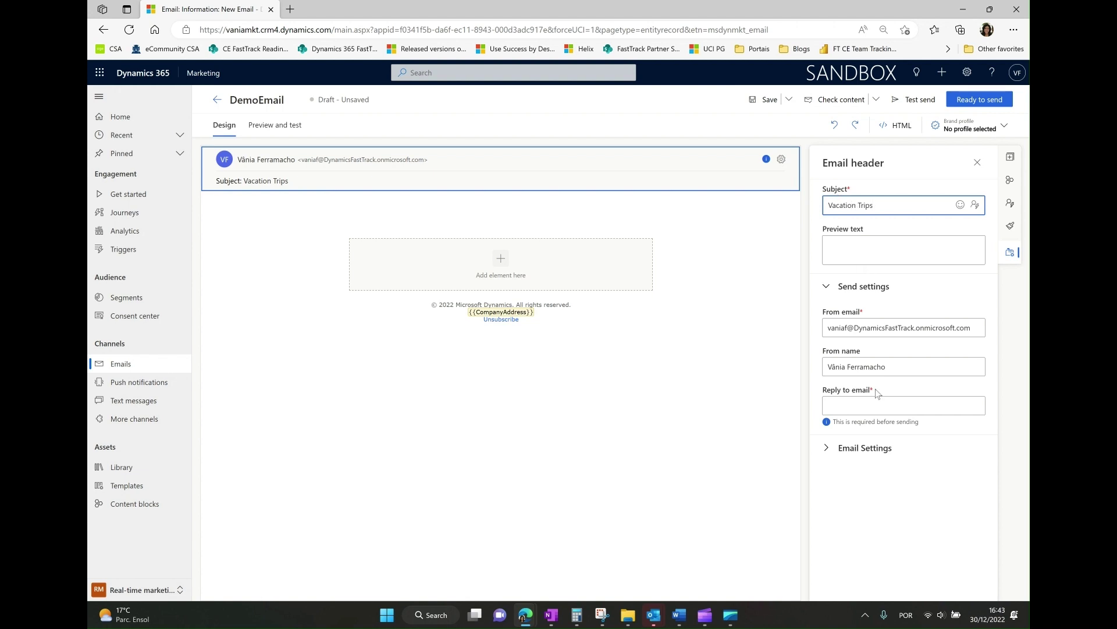
Fill the reply-to address with the Email dynamic text, using Contact as the target audience
{"action": "left_click", "coordinate": [964, 406]}
{"action": "left_click", "coordinate": [976, 405]}
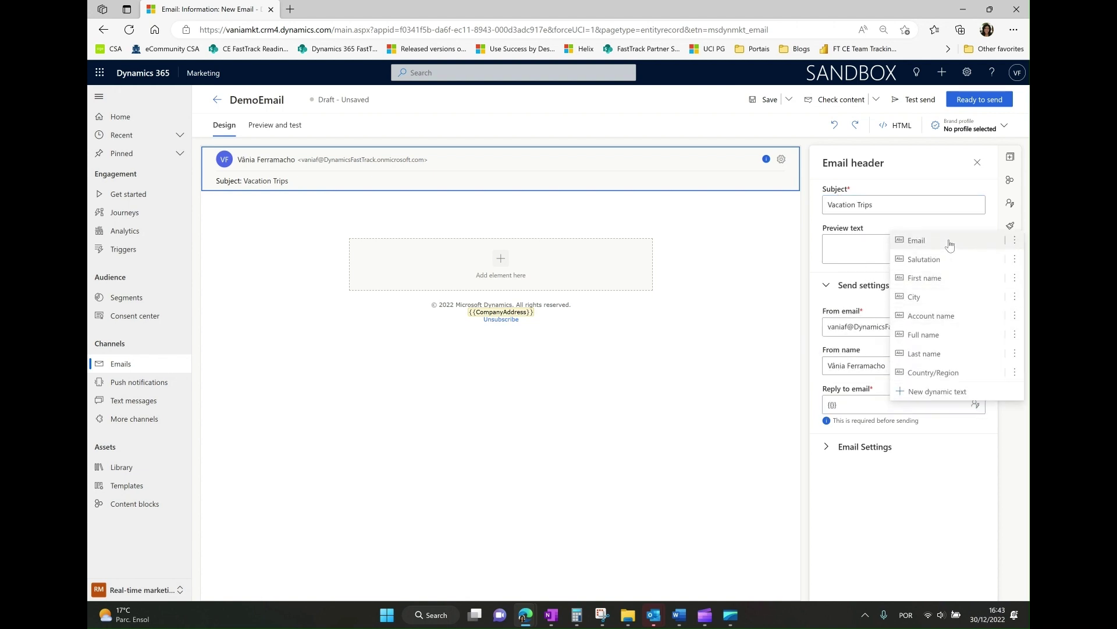
{"action": "left_click", "coordinate": [926, 245]}
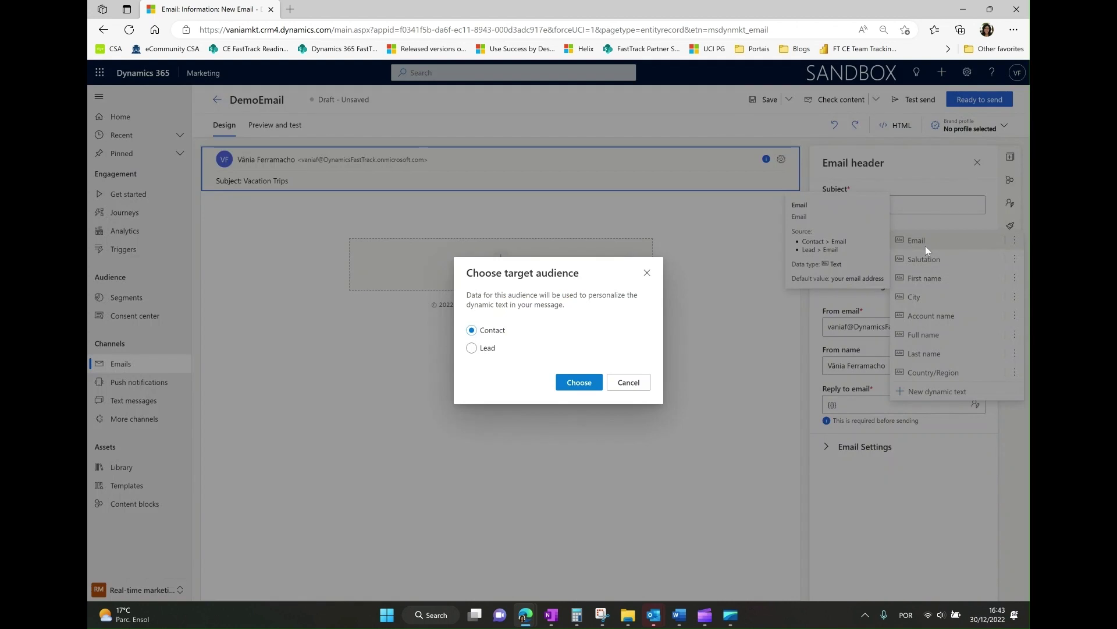
{"action": "left_click", "coordinate": [562, 385]}
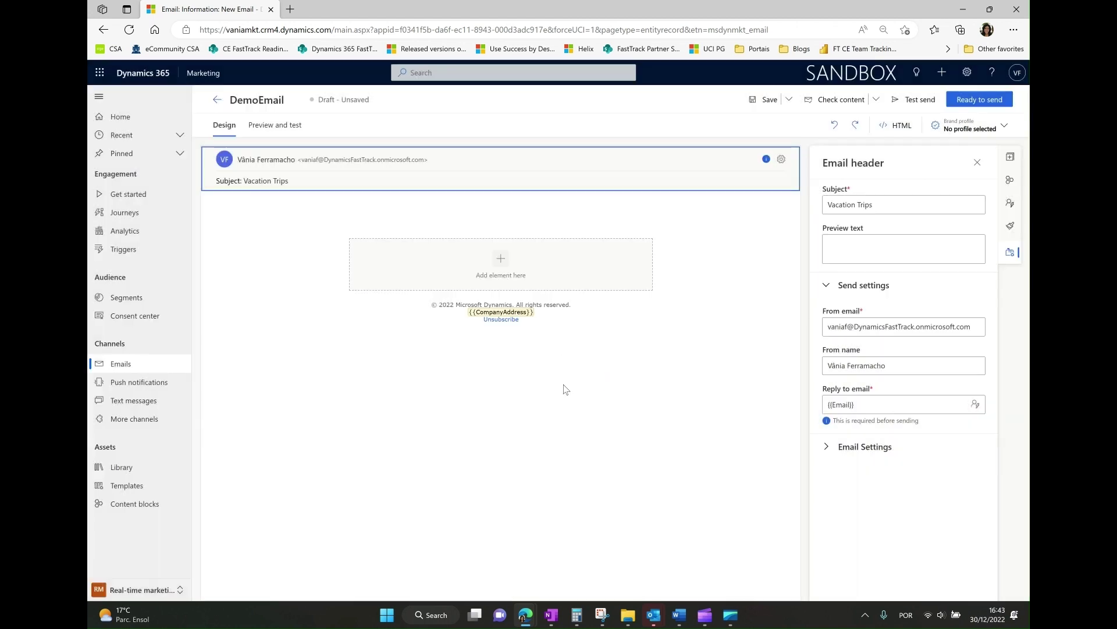
Assign Custom Compliance as the compliance profile in the email settings and save the email
{"action": "left_click", "coordinate": [831, 441]}
{"action": "scroll", "coordinate": [920, 476], "scroll_direction": "down", "scroll_amount": 2}
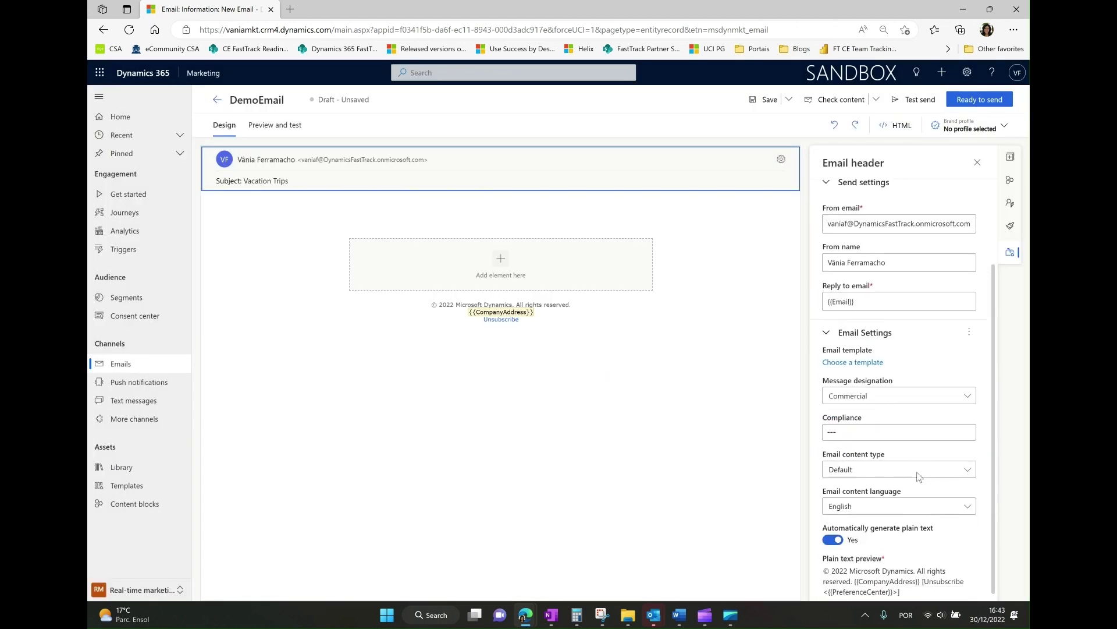
{"action": "left_click", "coordinate": [963, 428]}
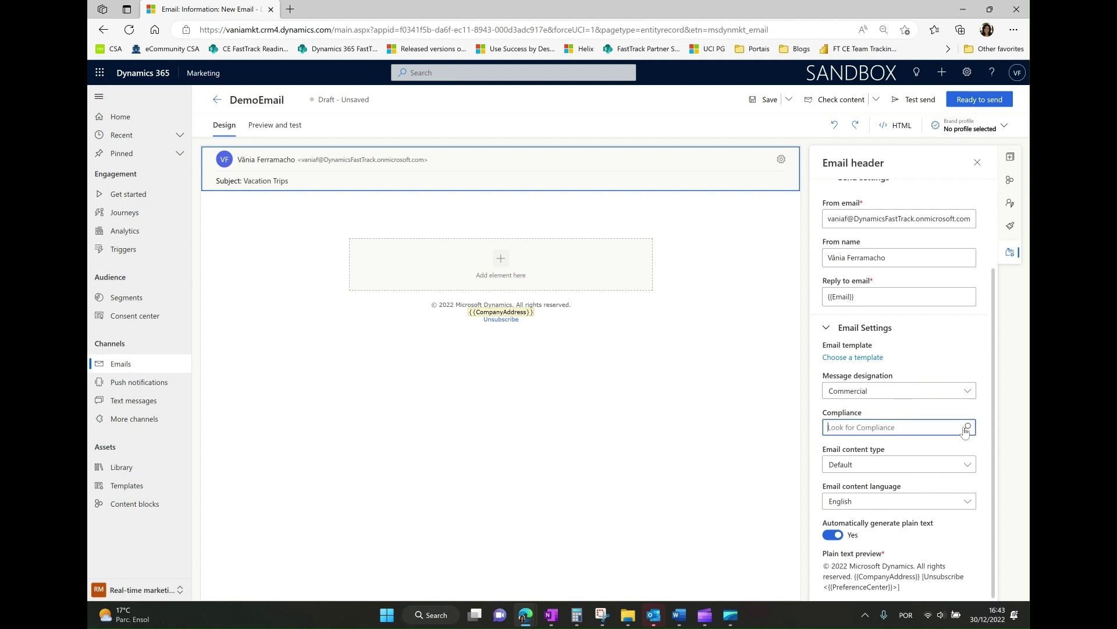
{"action": "left_click", "coordinate": [890, 464]}
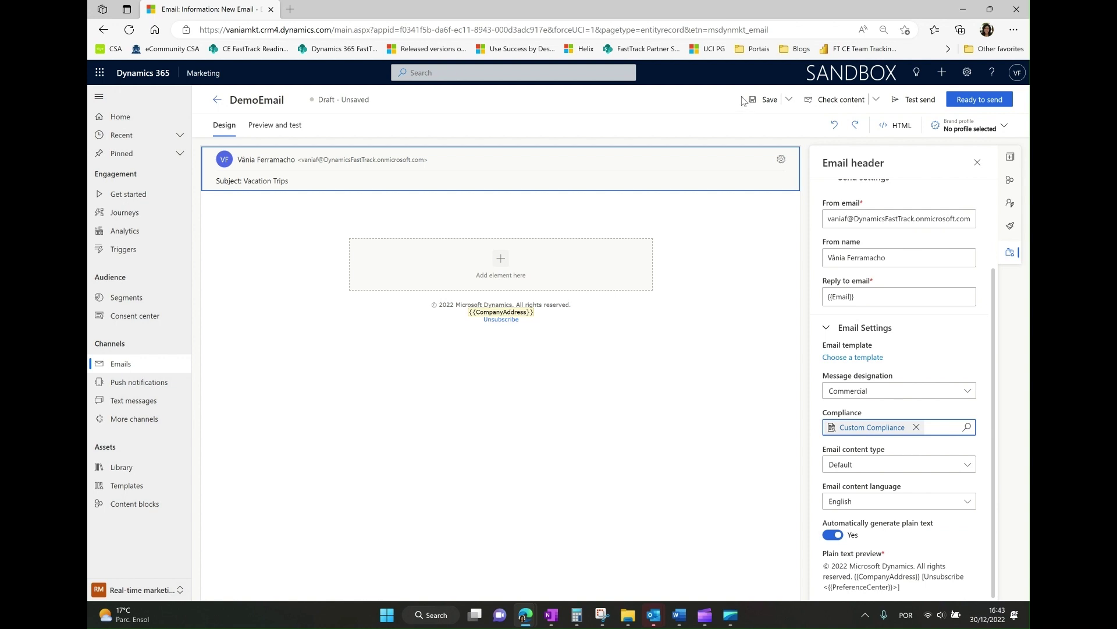
{"action": "left_click", "coordinate": [763, 100]}
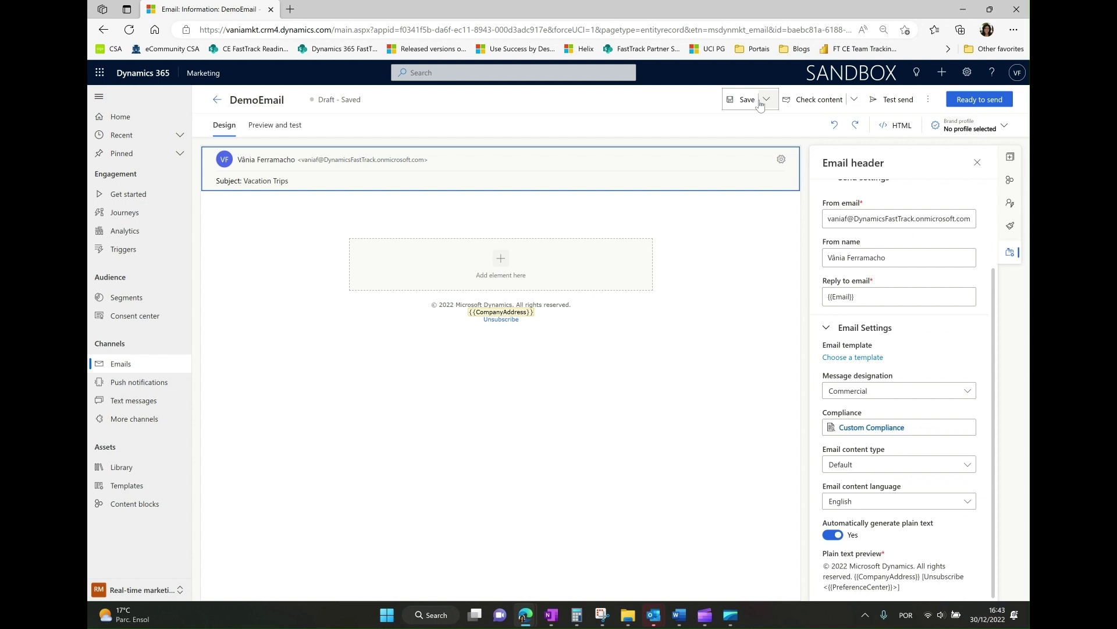
Add a three-column section below the empty single-column section and delete the single-column section
{"action": "left_click", "coordinate": [634, 239]}
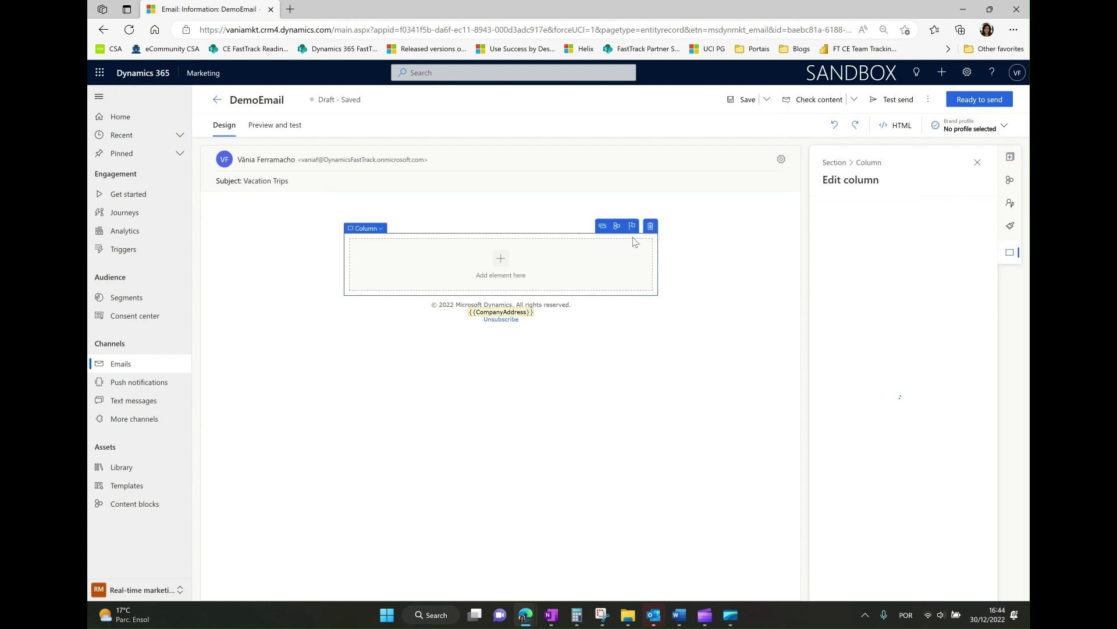
{"action": "left_click", "coordinate": [1019, 158]}
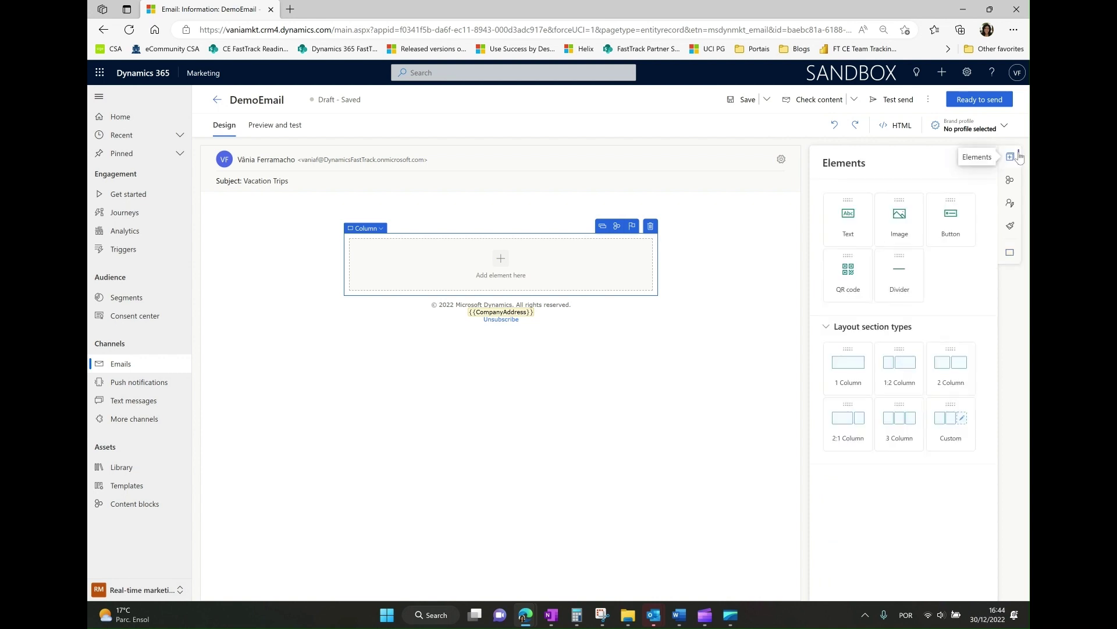
{"action": "left_click_drag", "start_coordinate": [900, 419], "coordinate": [438, 285]}
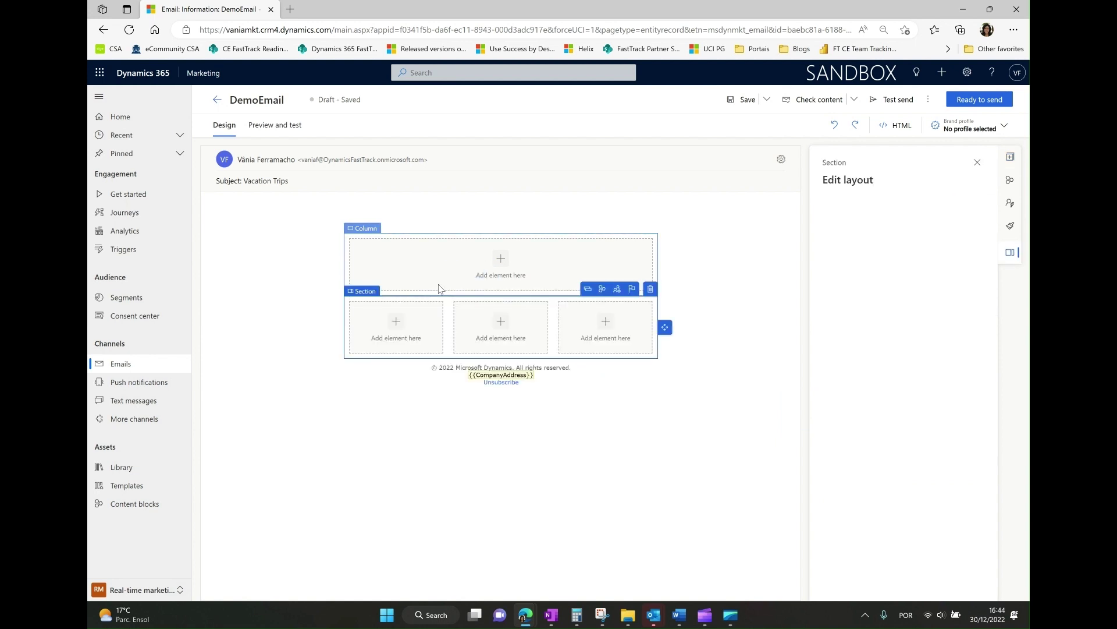
{"action": "left_click", "coordinate": [632, 241]}
{"action": "left_click", "coordinate": [651, 228]}
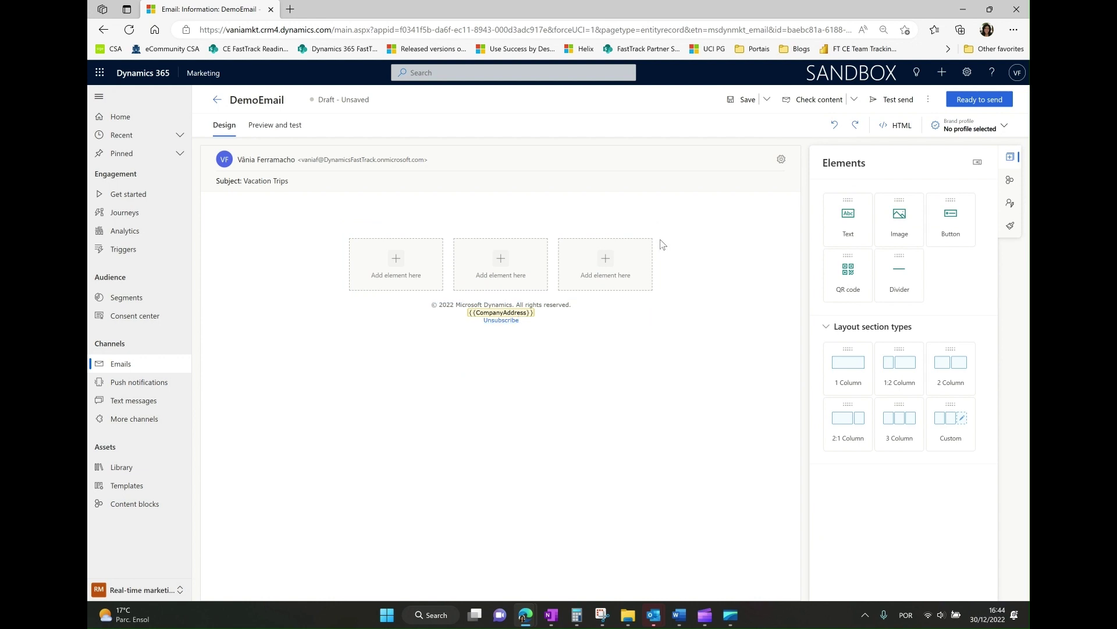
Turn the three-column section into a conditional section
{"action": "left_click", "coordinate": [373, 240]}
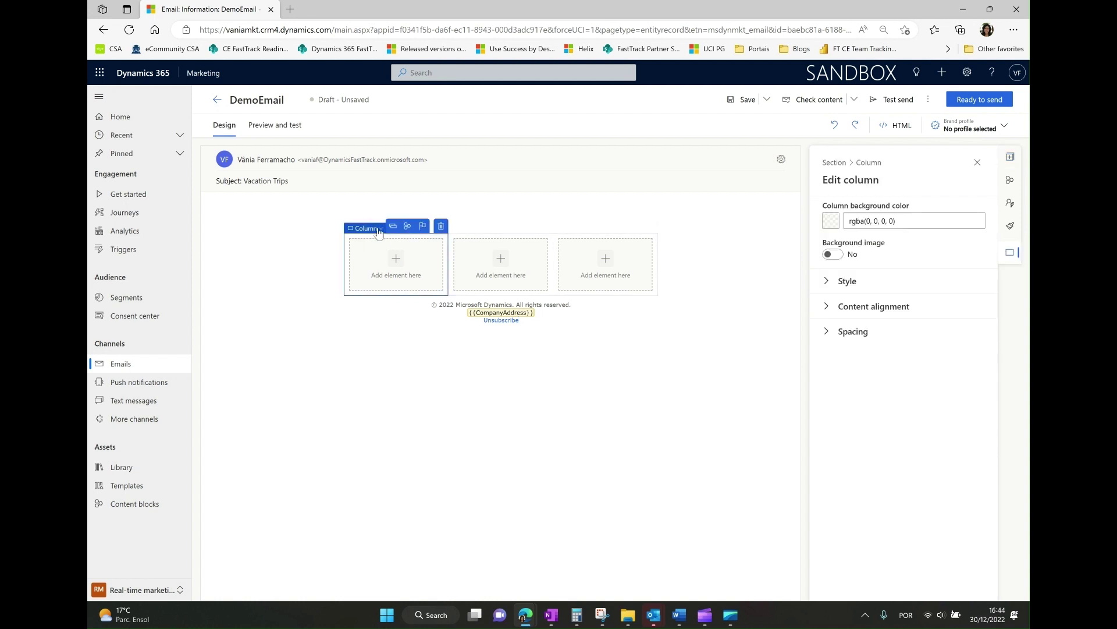
{"action": "left_click", "coordinate": [375, 241]}
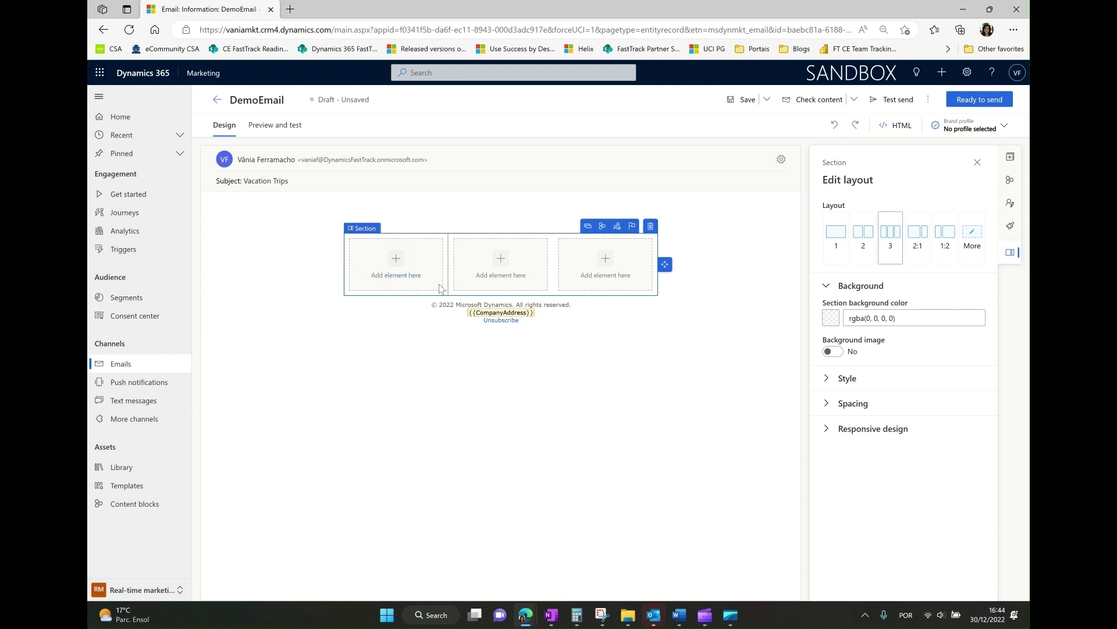
{"action": "left_click", "coordinate": [618, 229]}
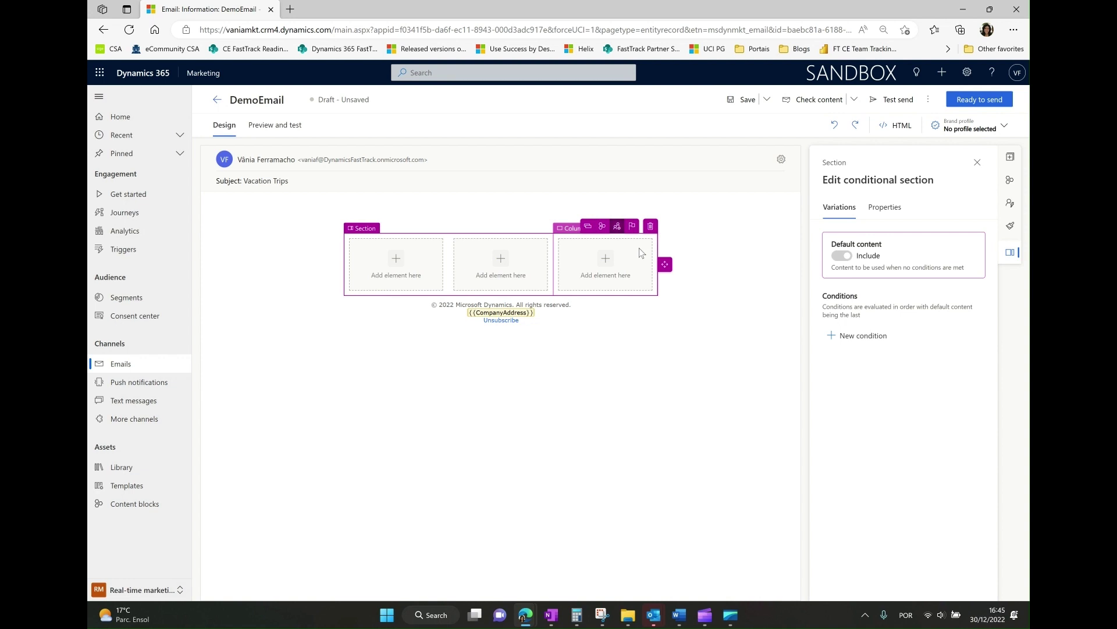
Create a new condition named "Summer Trip" for the section and add an attribute-based condition row to it
{"action": "left_click", "coordinate": [866, 335]}
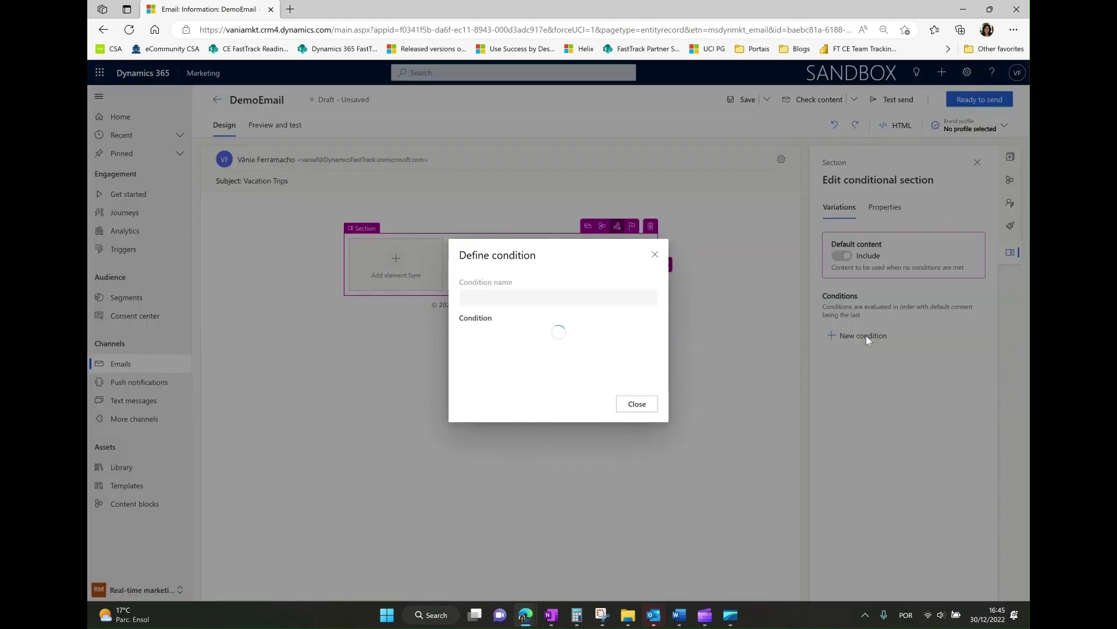
{"action": "left_click", "coordinate": [499, 297]}
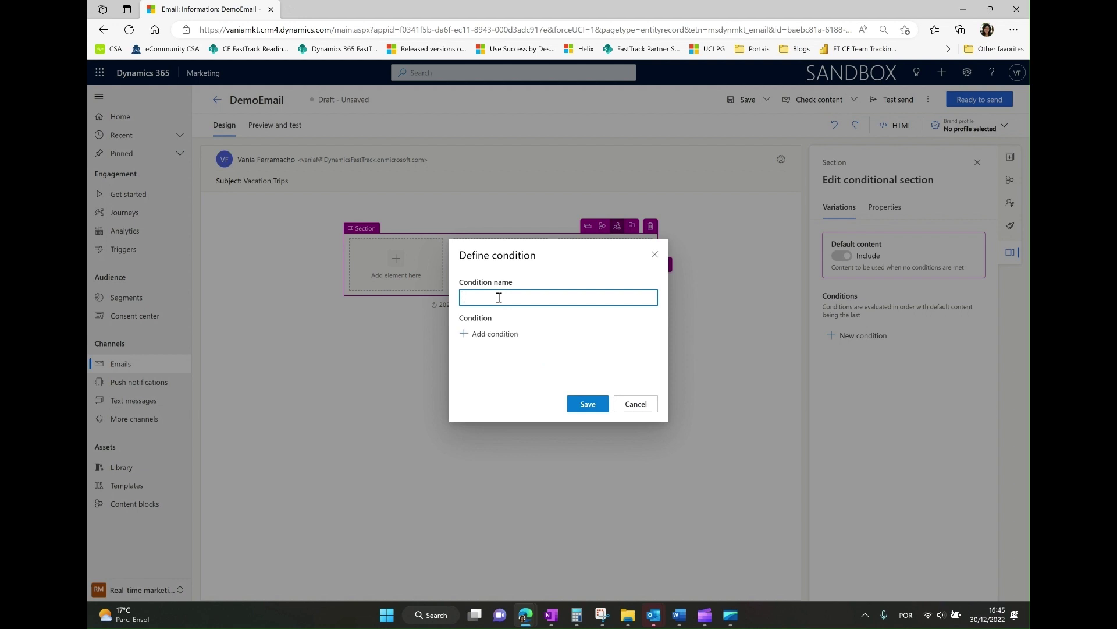
{"action": "type", "text": "Summer Trip"}
{"action": "left_click", "coordinate": [515, 337]}
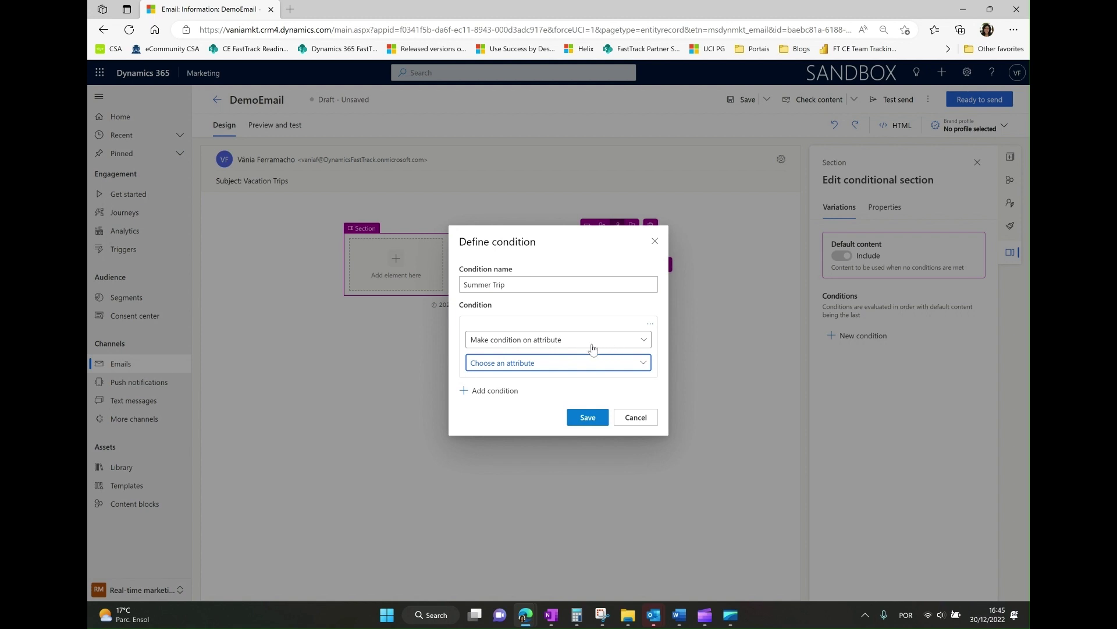
Examine the available condition types and the attribute sources, including Audience, Trigger and Other tables
{"action": "left_click", "coordinate": [643, 363]}
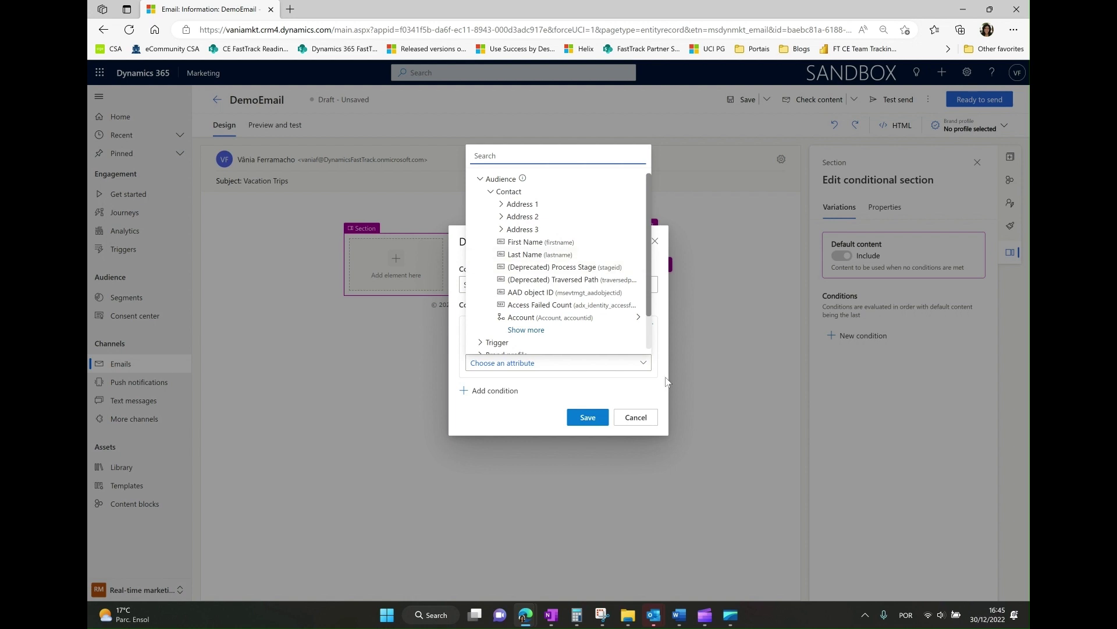
{"action": "left_click", "coordinate": [634, 391]}
{"action": "left_click", "coordinate": [617, 340]}
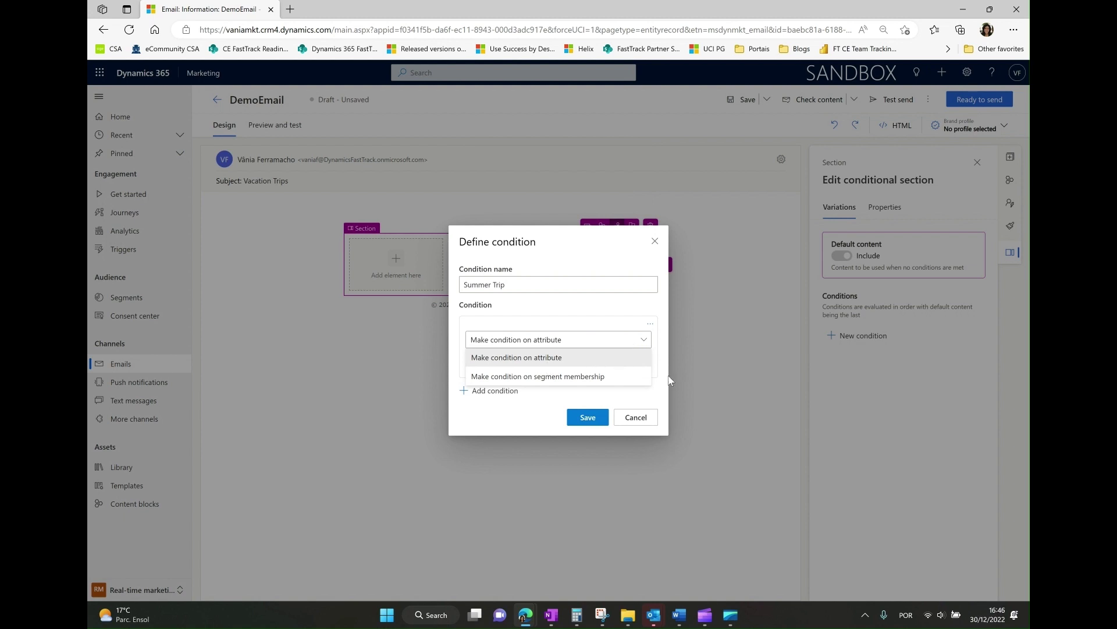
{"action": "left_click", "coordinate": [615, 359]}
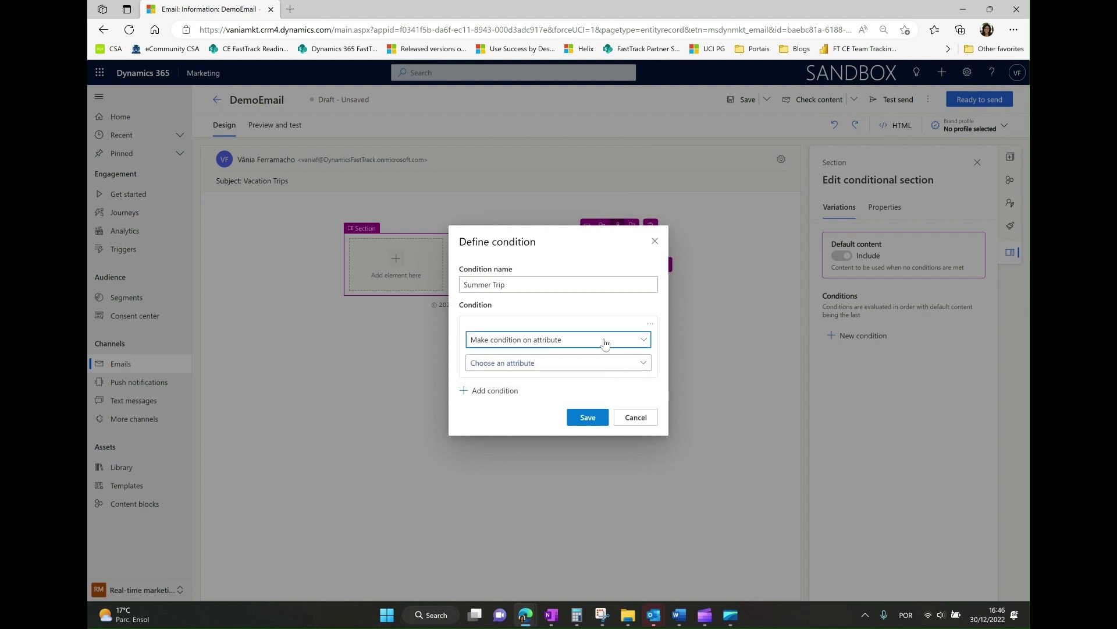
{"action": "left_click", "coordinate": [644, 363]}
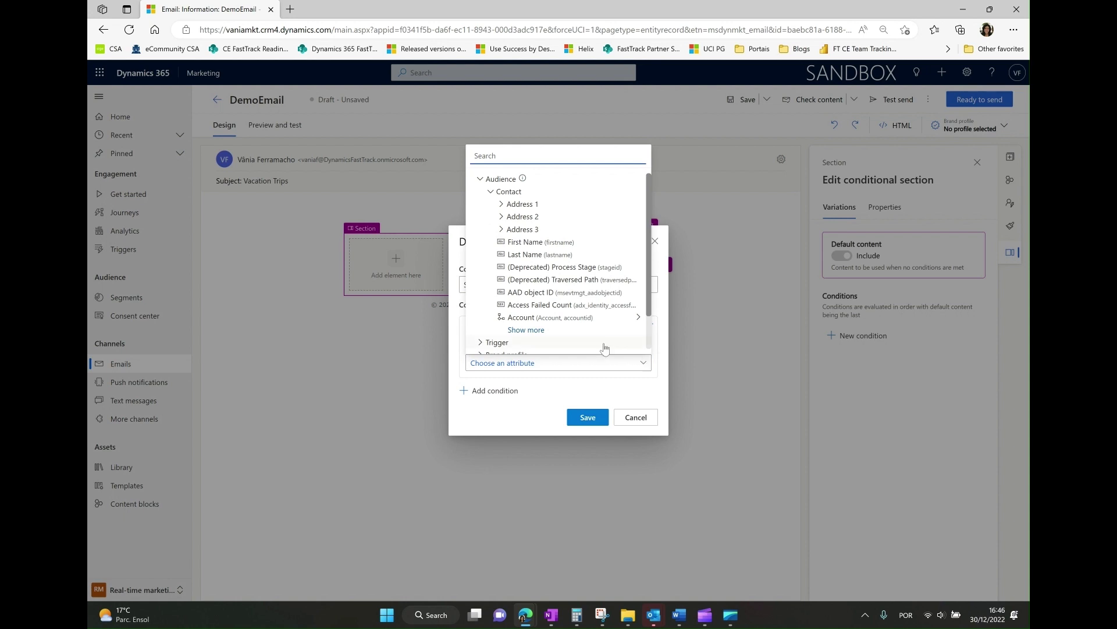
{"action": "left_click", "coordinate": [481, 180]}
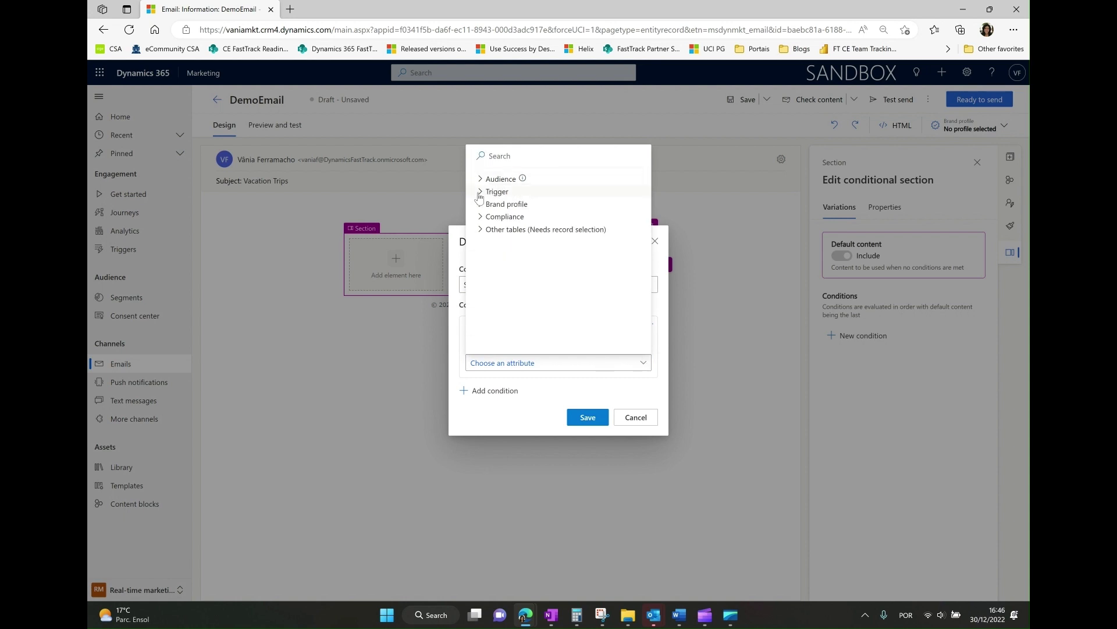
{"action": "left_click", "coordinate": [480, 192]}
{"action": "left_click", "coordinate": [480, 192]}
{"action": "left_click", "coordinate": [479, 230]}
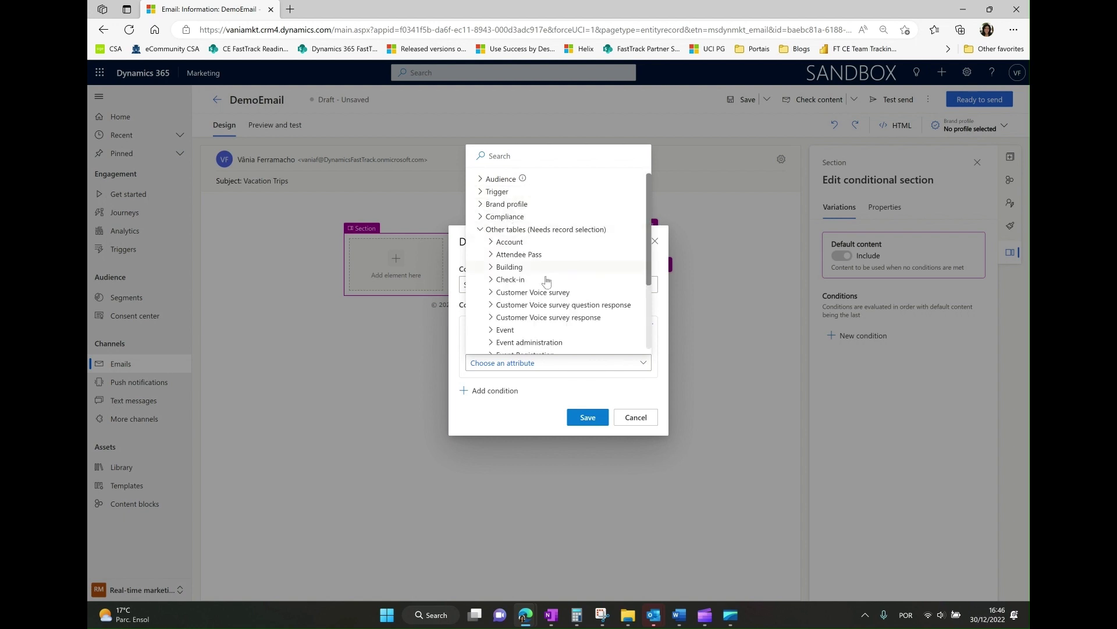
{"action": "left_click", "coordinate": [480, 230]}
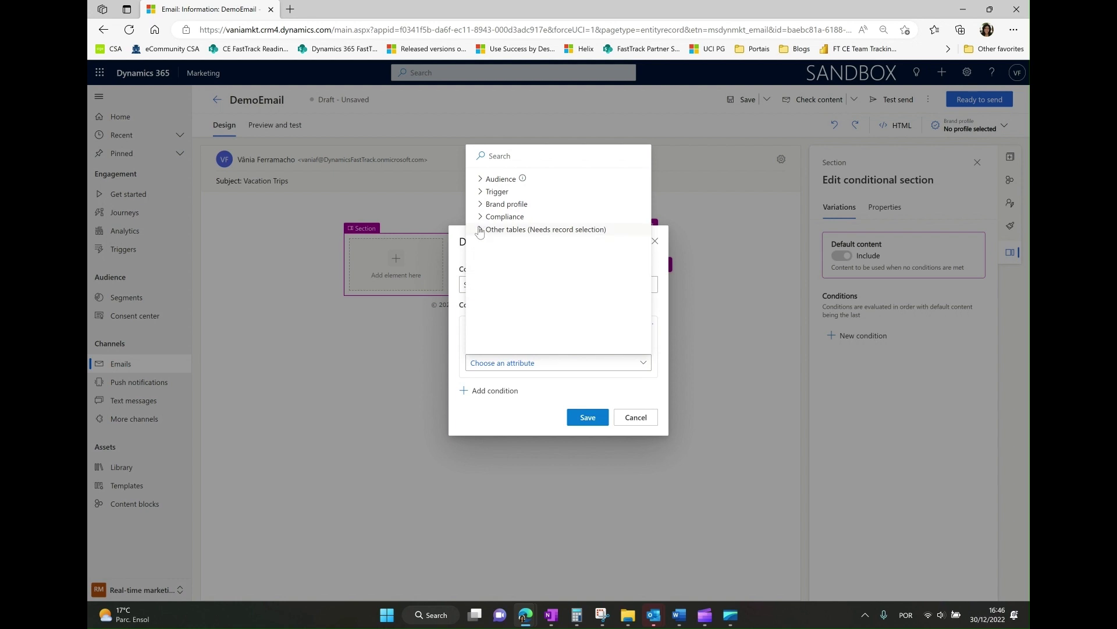
Define the condition as the contact's Address 1: Country/Region equals Ireland and save it
{"action": "left_click", "coordinate": [496, 181]}
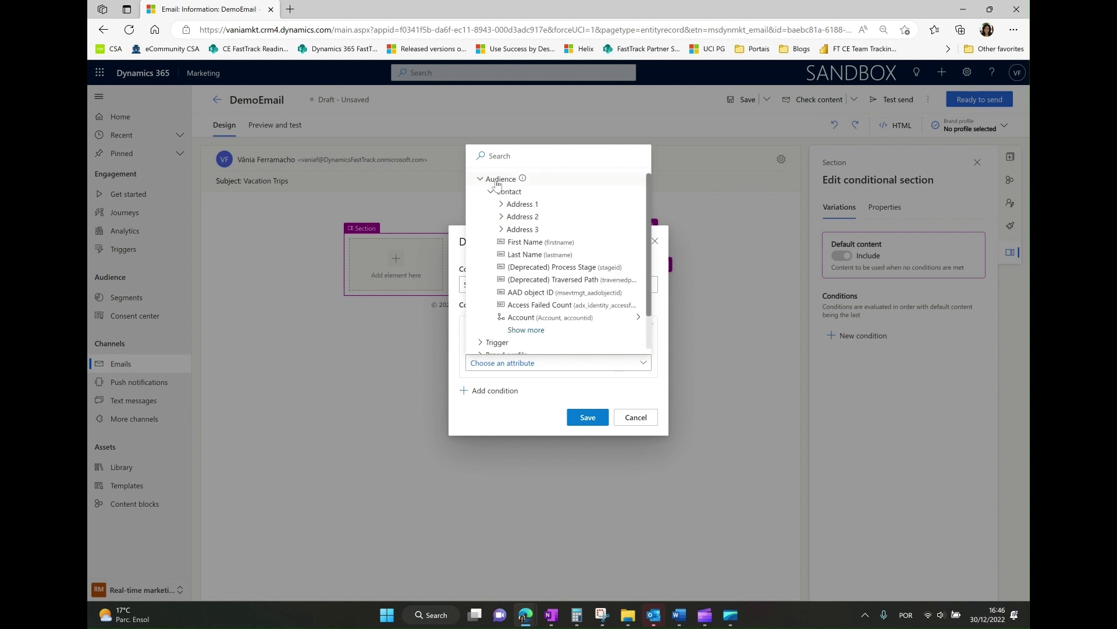
{"action": "left_click", "coordinate": [524, 205]}
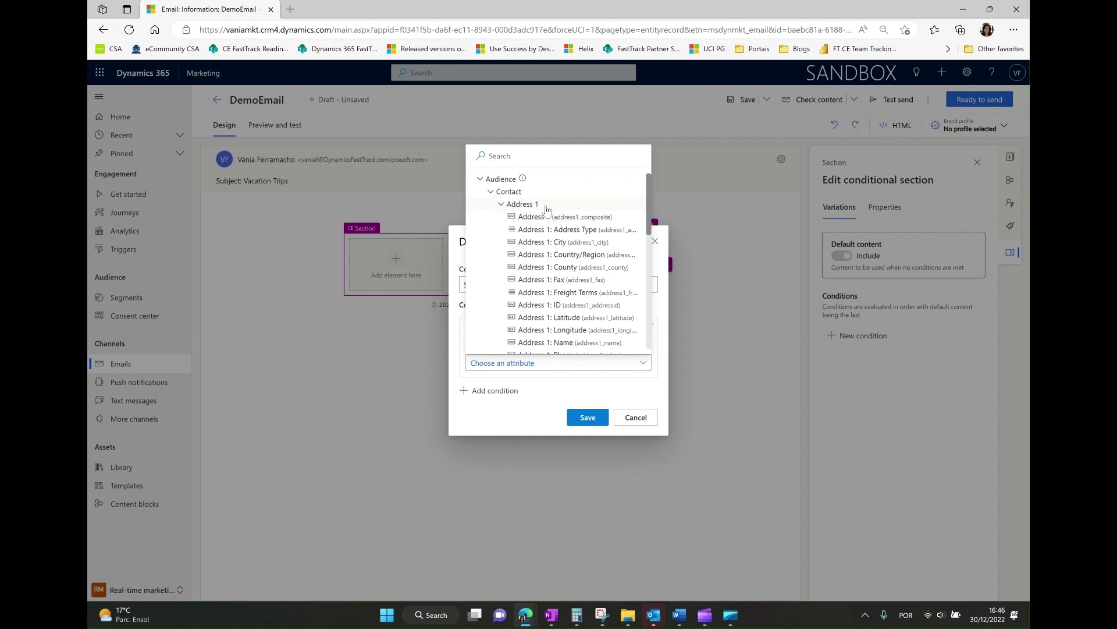
{"action": "left_click", "coordinate": [582, 255]}
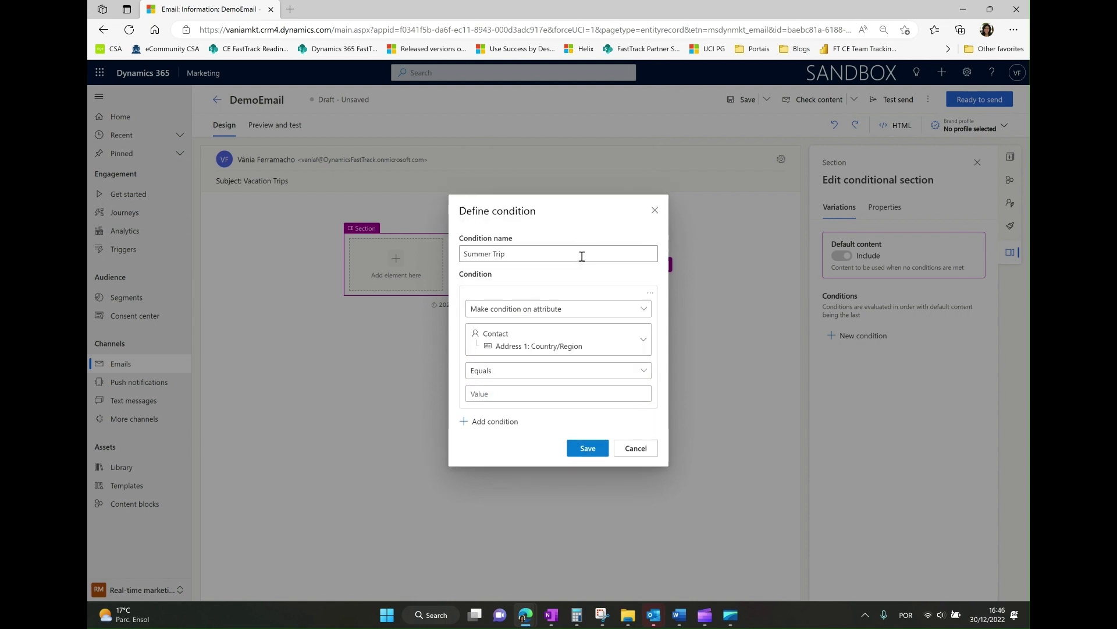
{"action": "left_click", "coordinate": [504, 393]}
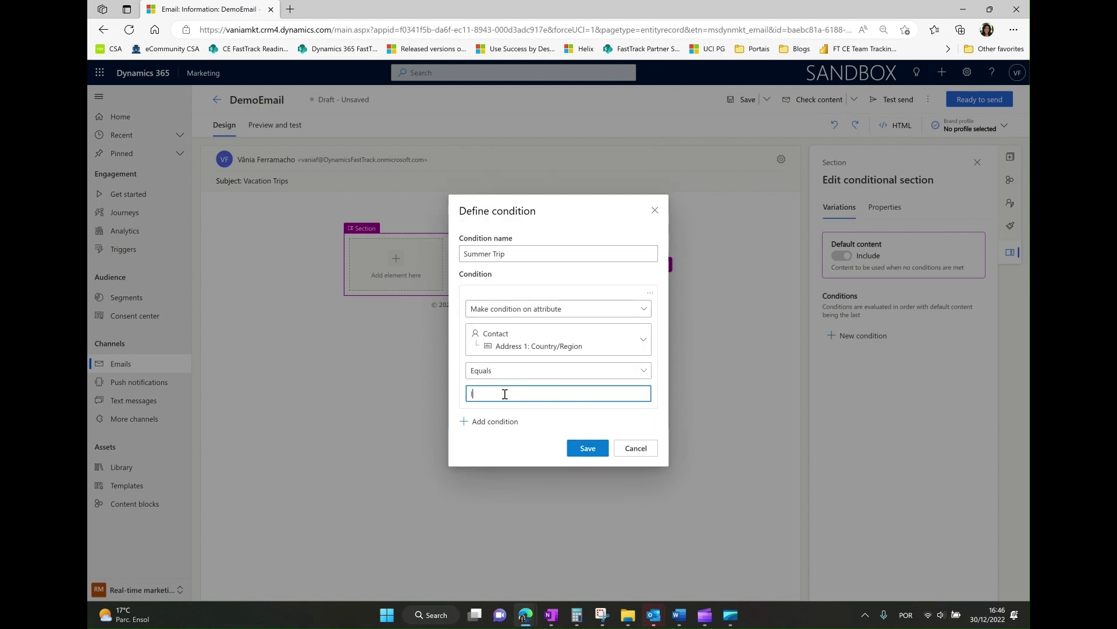
{"action": "type", "text": "Ireland"}
{"action": "left_click", "coordinate": [583, 449]}
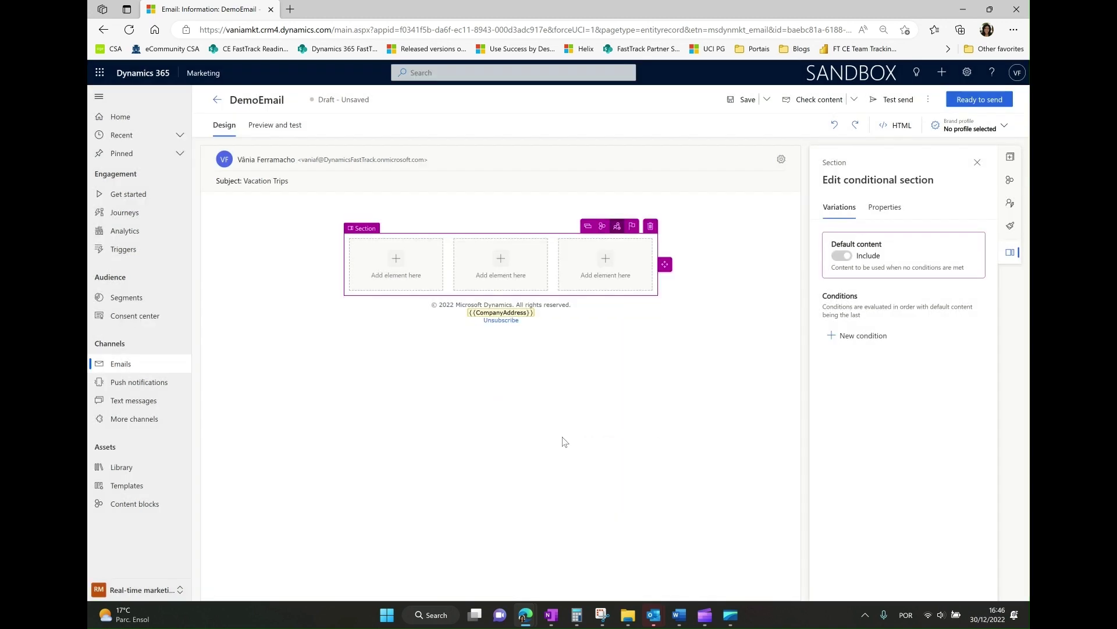
{"action": "left_click", "coordinate": [876, 207]}
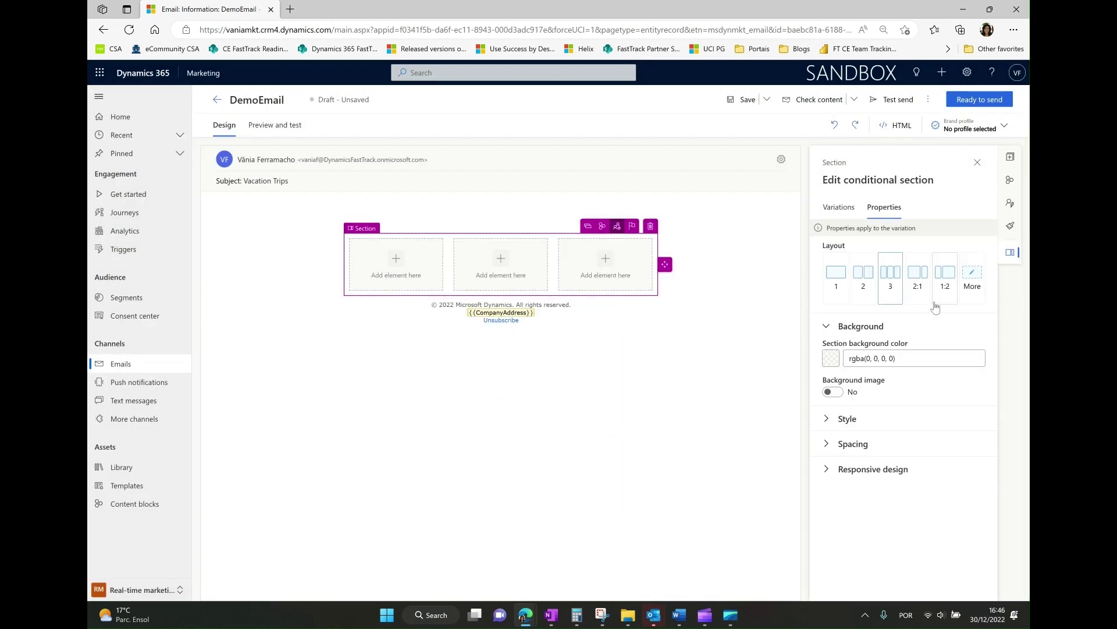
{"action": "left_click", "coordinate": [839, 211]}
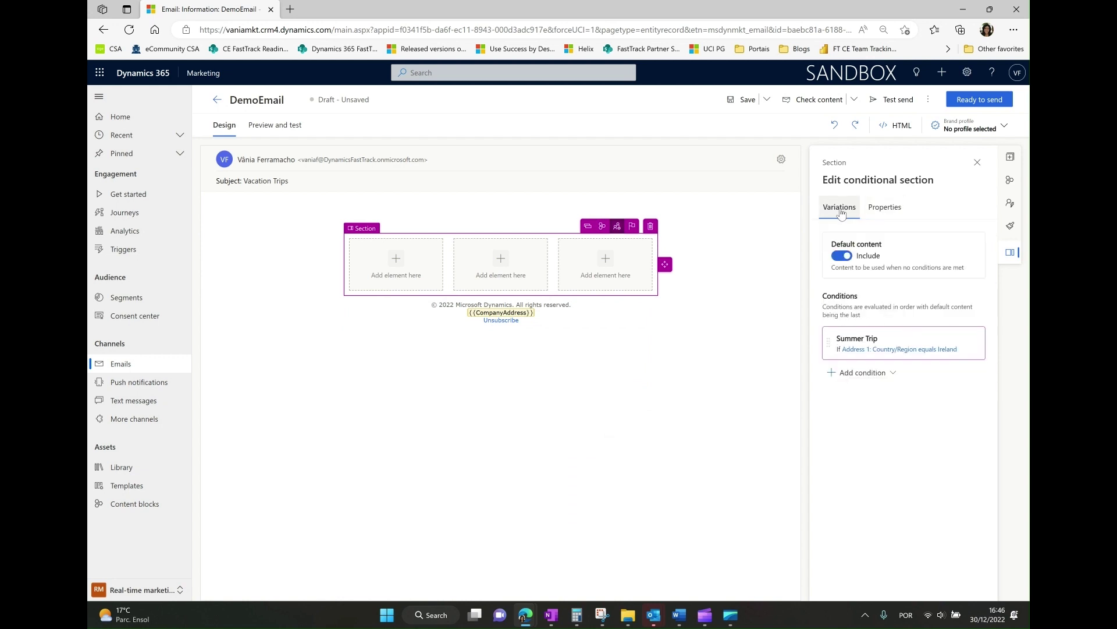
Insert the library image praia.jpg into the first column of the Summer Trip variation
{"action": "mouse_move", "coordinate": [885, 346]}
{"action": "left_click", "coordinate": [396, 259]}
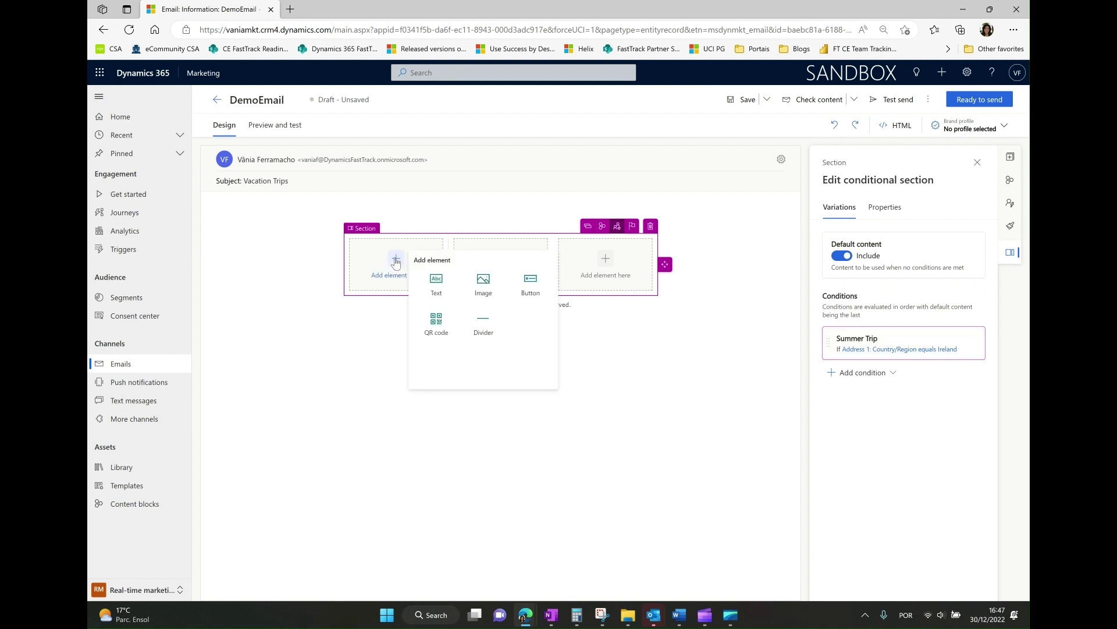
{"action": "left_click", "coordinate": [483, 284]}
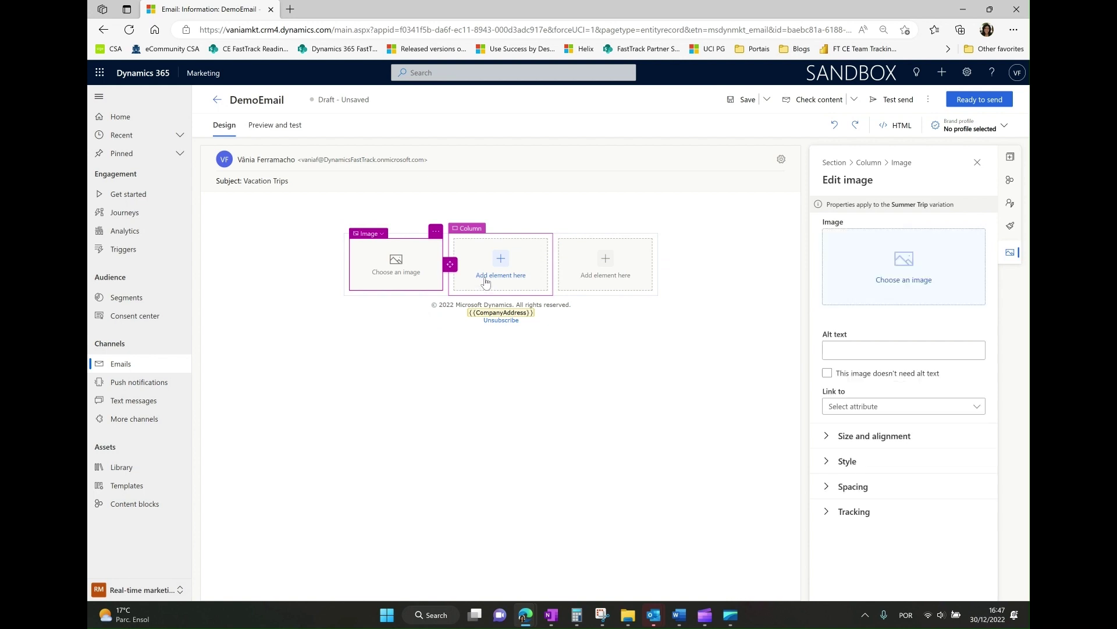
{"action": "left_click", "coordinate": [902, 266]}
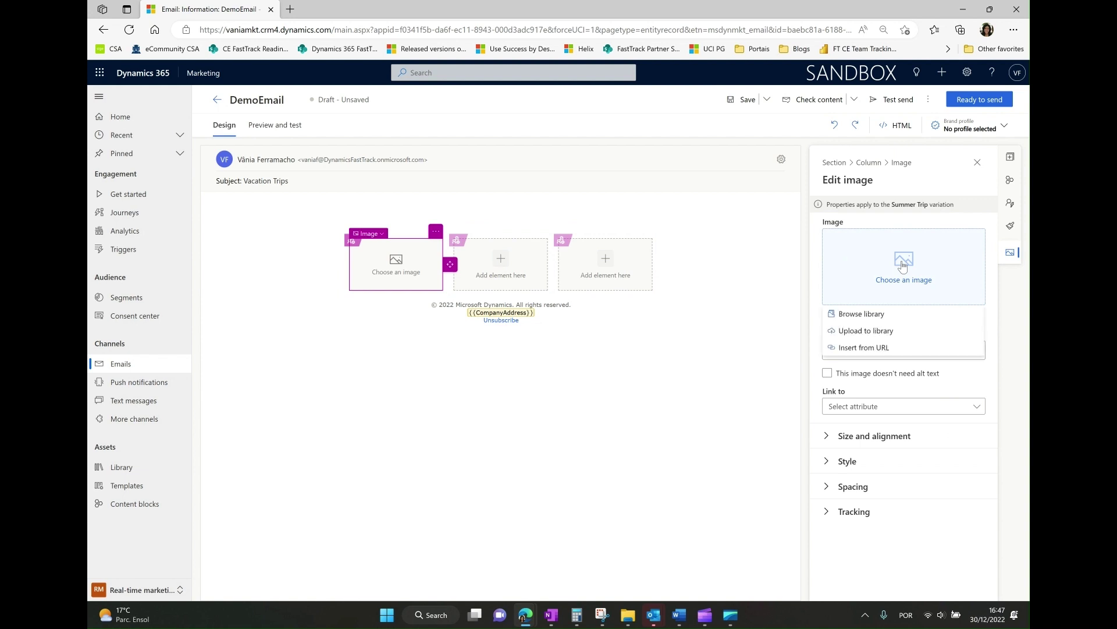
{"action": "left_click", "coordinate": [887, 319]}
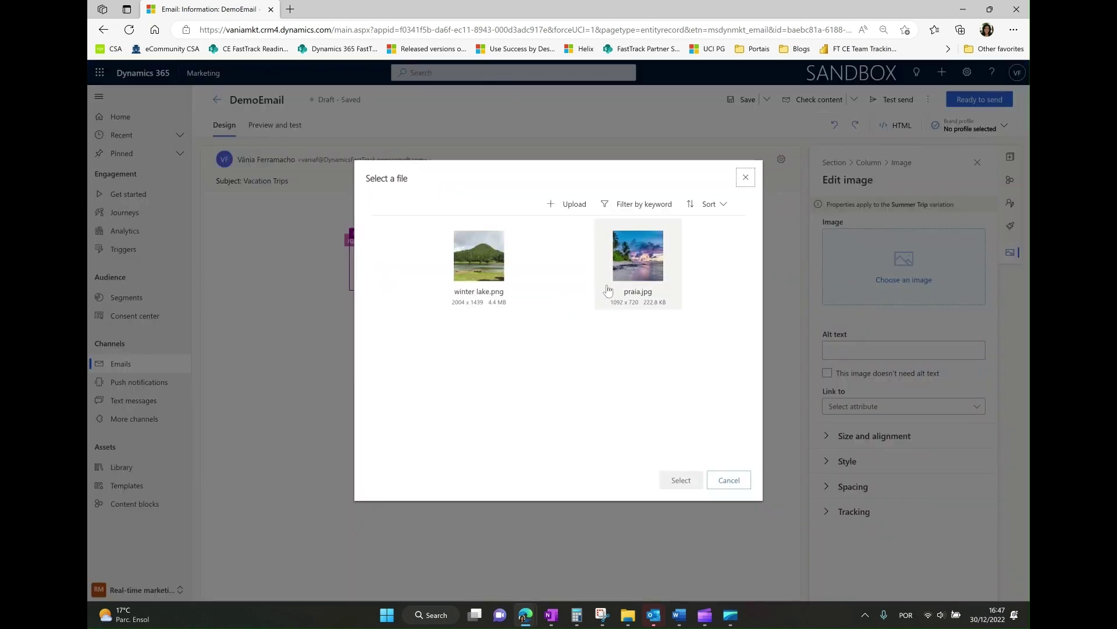
{"action": "left_click", "coordinate": [653, 264]}
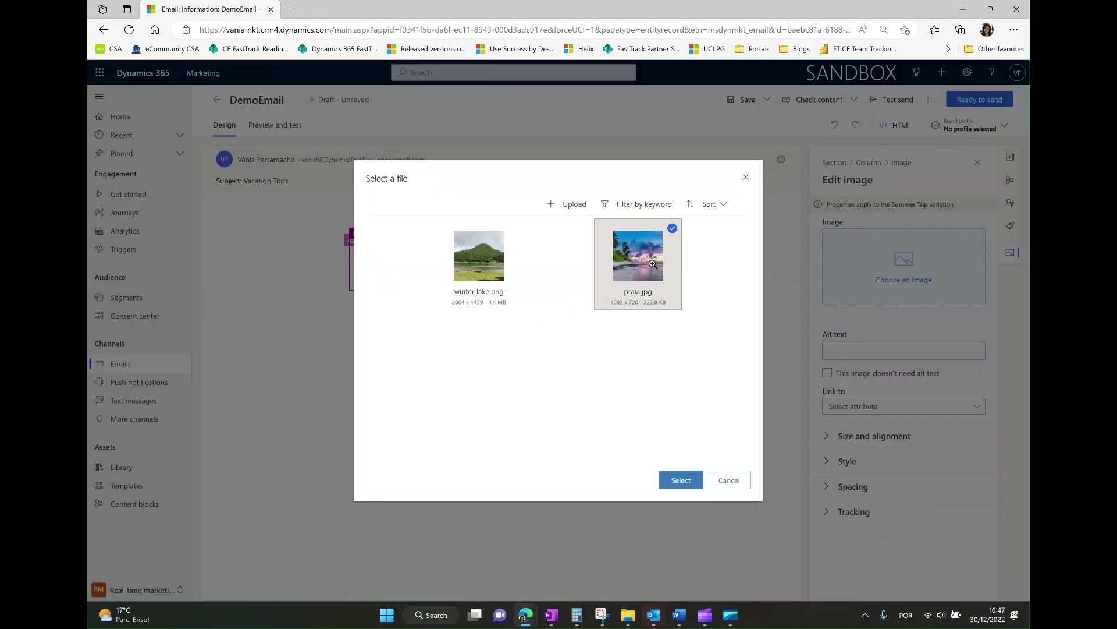
{"action": "left_click", "coordinate": [686, 480]}
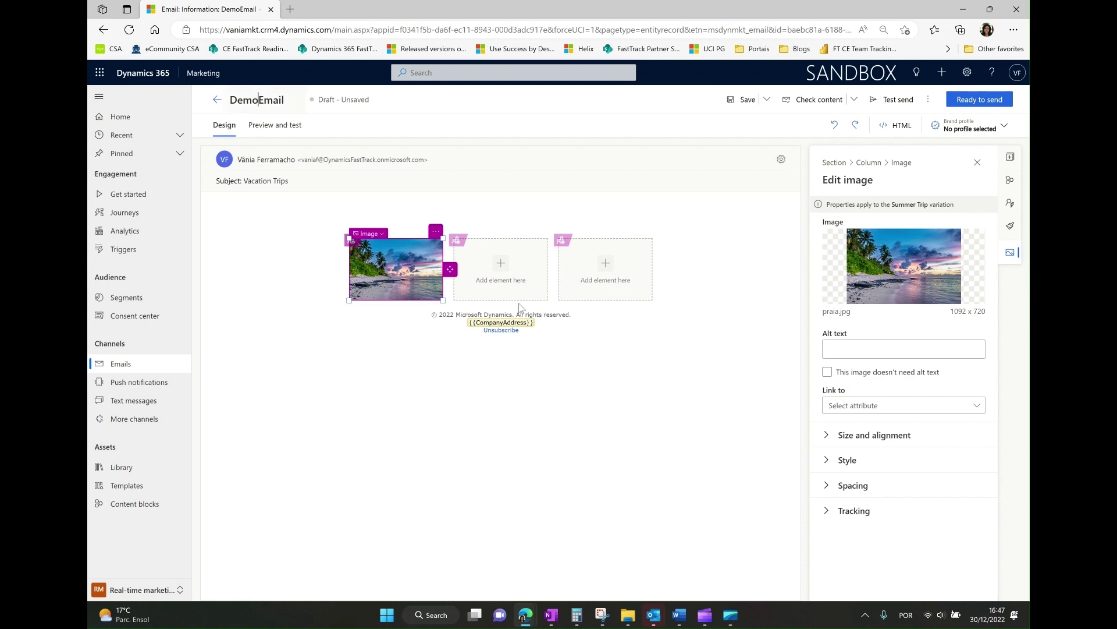
Add a text element reading "Join us in this fantastic beach!" to the middle column
{"action": "left_click", "coordinate": [501, 264]}
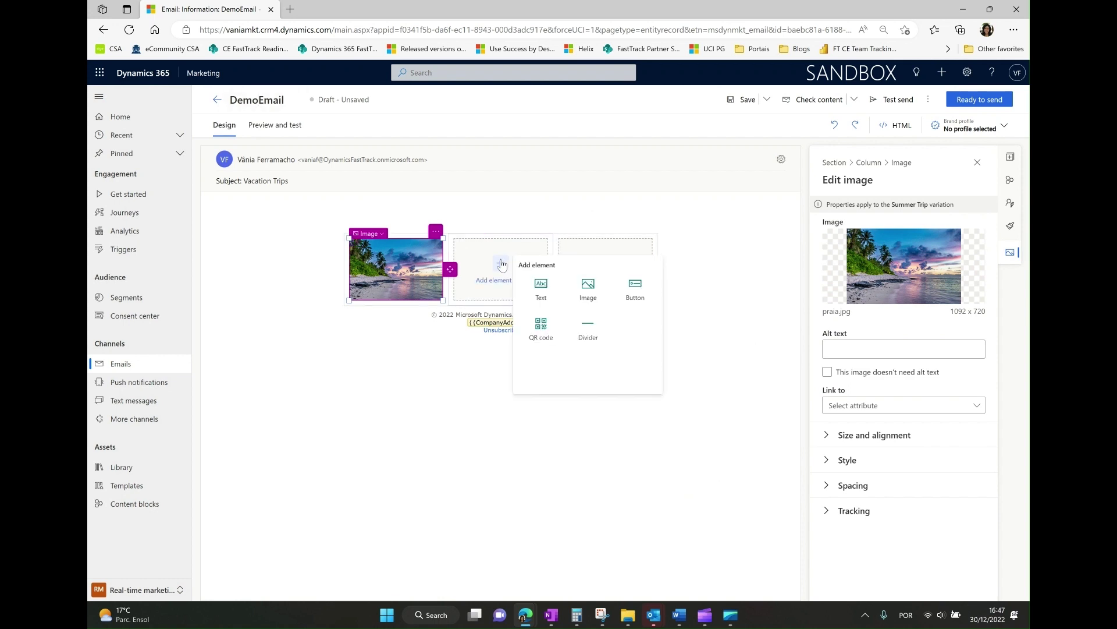
{"action": "left_click", "coordinate": [542, 288]}
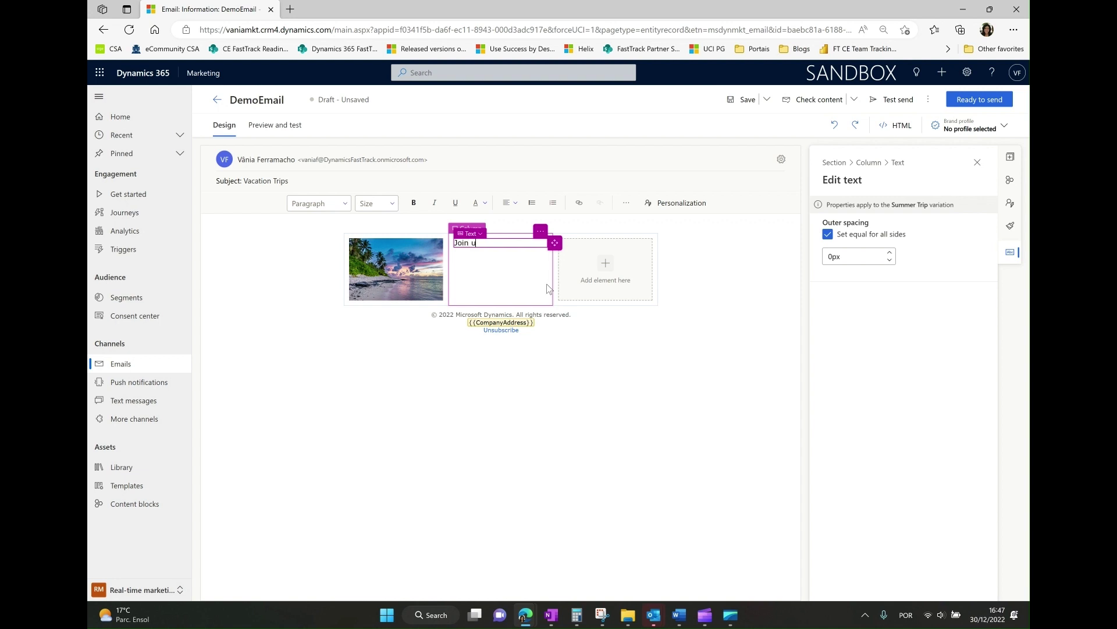
{"action": "type", "text": "this fantastic beach!"}
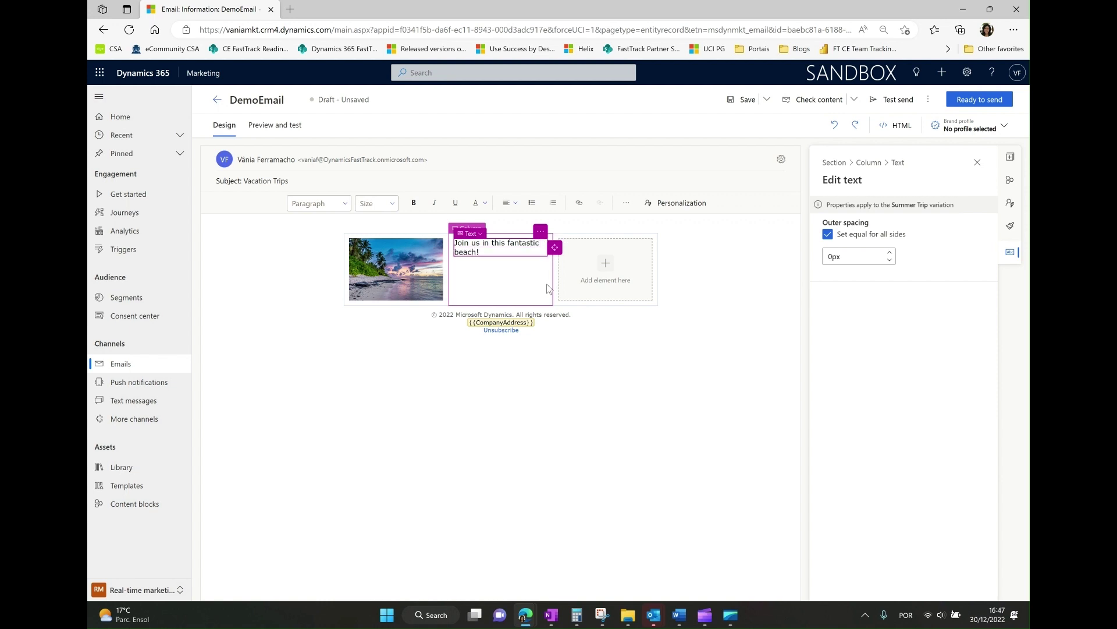
Add a button to the third column and set its text to "Summer Registration"
{"action": "left_click", "coordinate": [620, 277]}
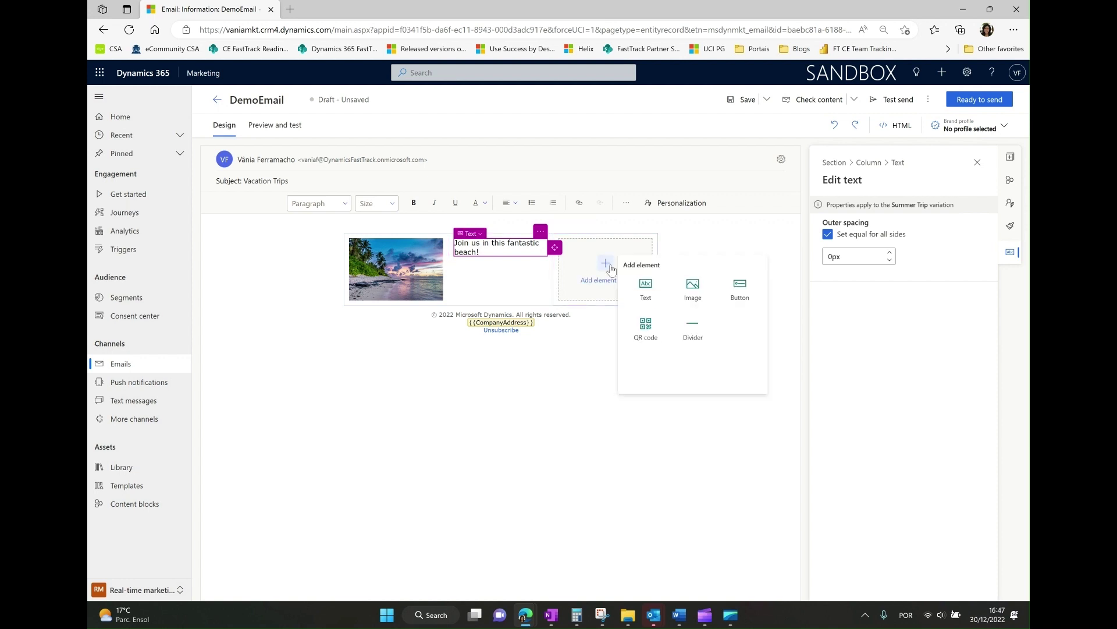
{"action": "left_click", "coordinate": [740, 286]}
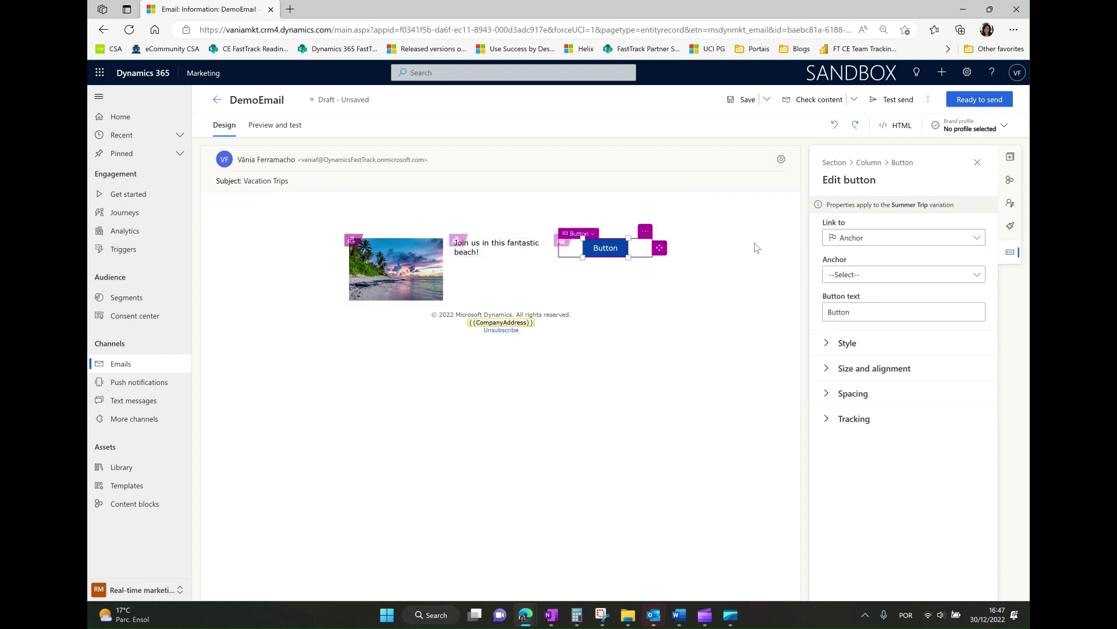
{"action": "double_click", "coordinate": [840, 314]}
{"action": "type", "text": "Register"}
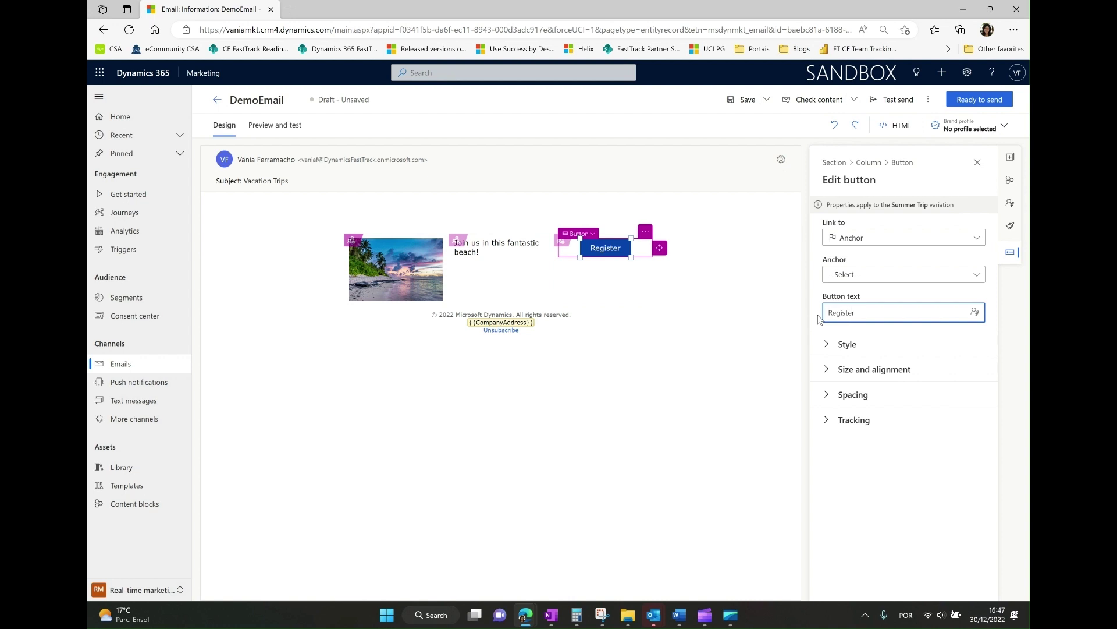
{"action": "key", "text": "Home"}
{"action": "type", "text": "Summer"}
{"action": "left_click", "coordinate": [908, 311]}
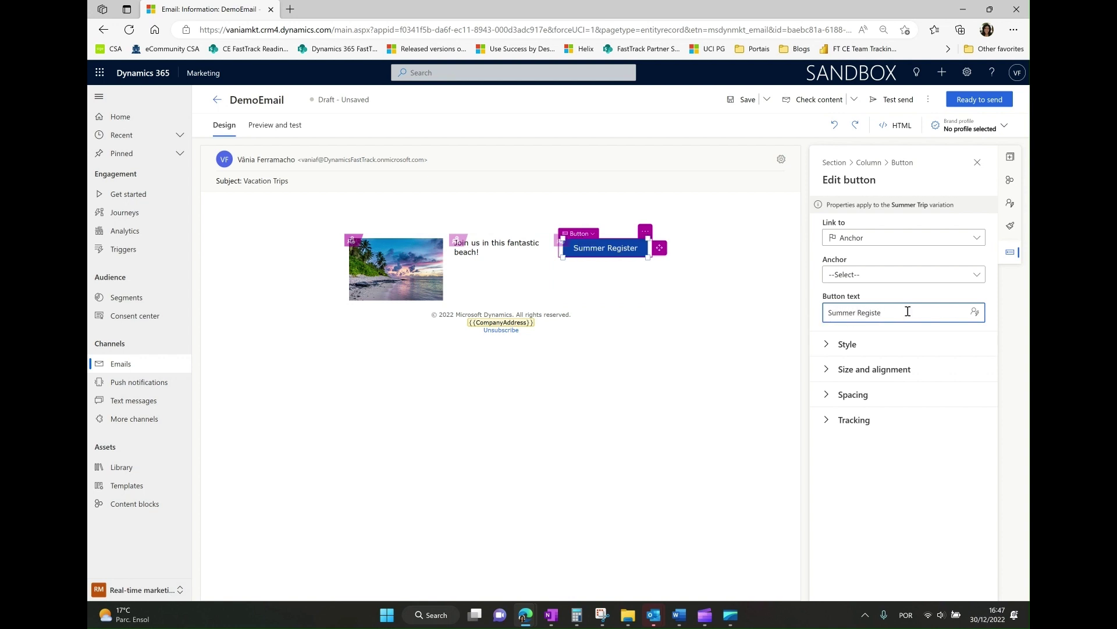
{"action": "type", "text": "ration"}
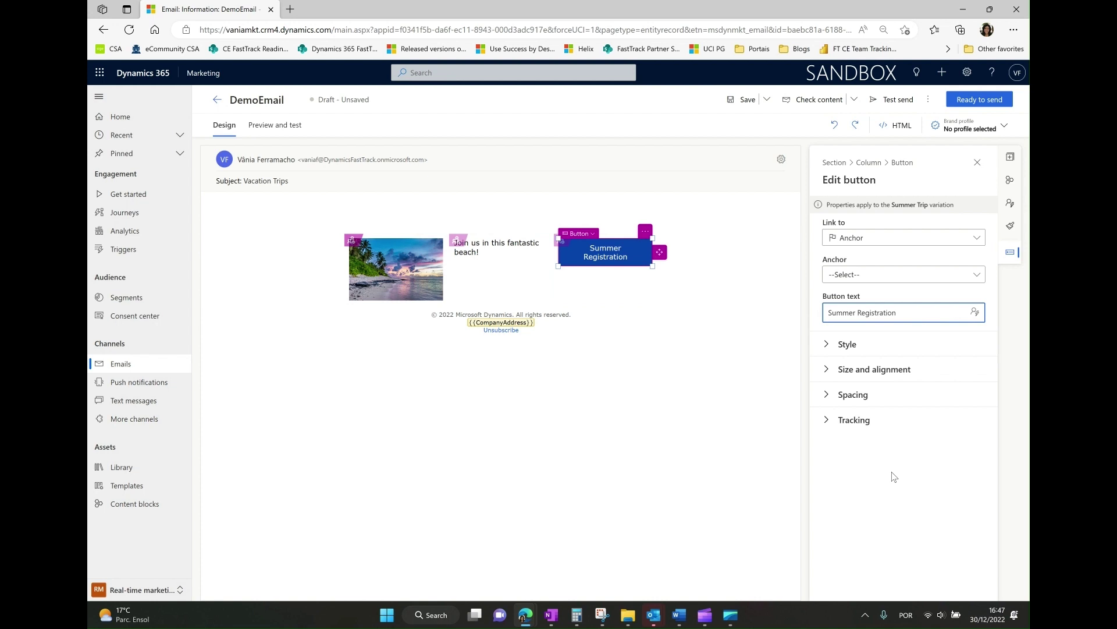
Check the button's style and its size and alignment settings, and save the email
{"action": "left_click", "coordinate": [828, 344]}
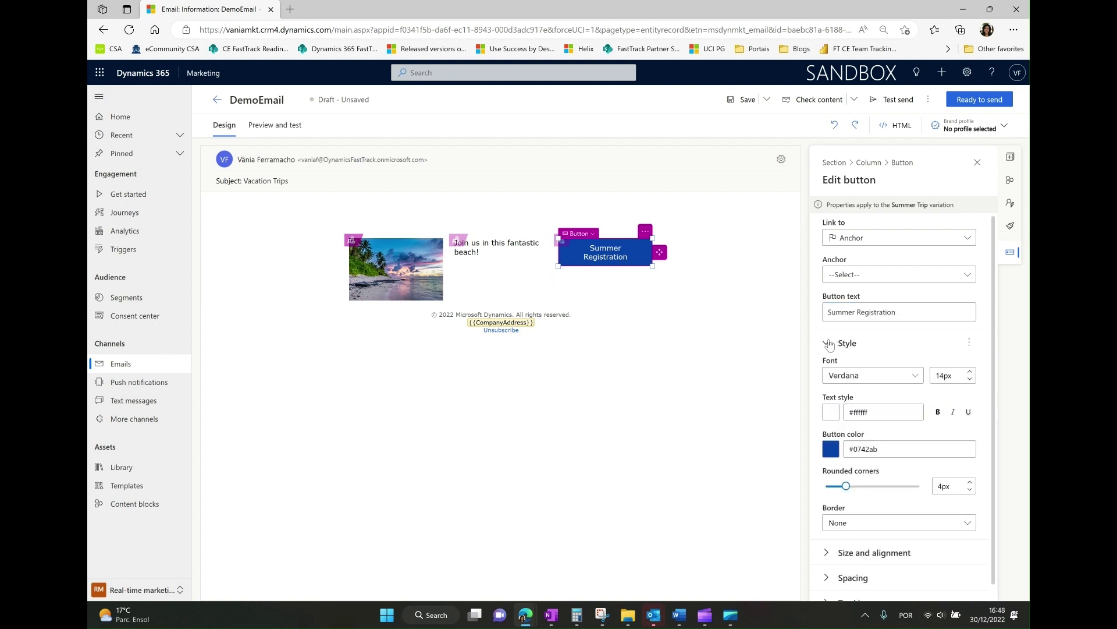
{"action": "left_click", "coordinate": [829, 344]}
{"action": "left_click", "coordinate": [829, 375]}
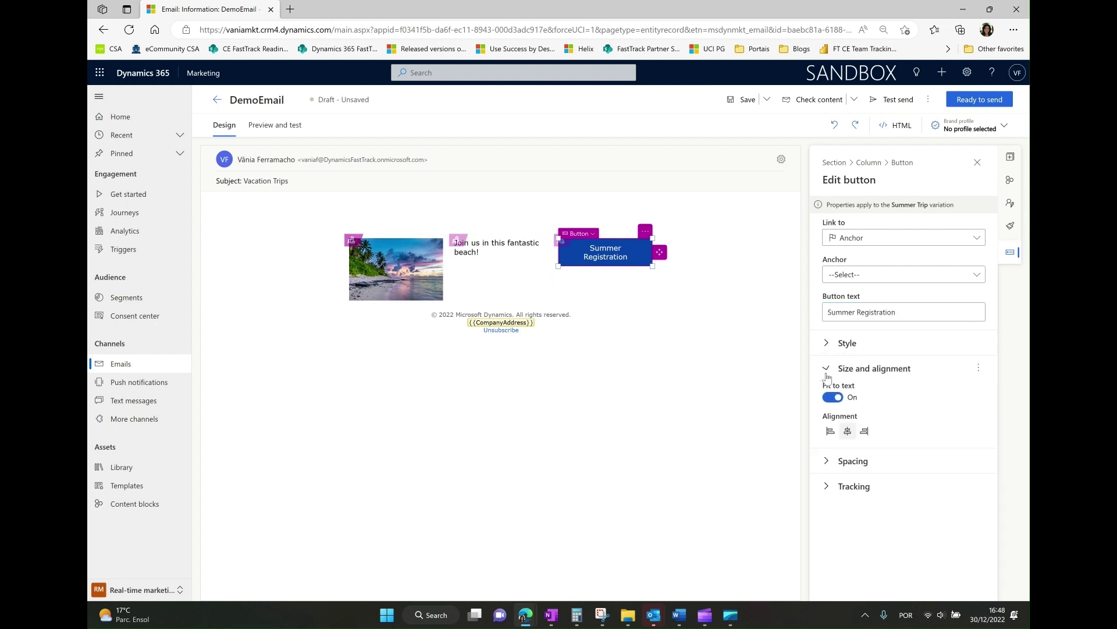
{"action": "left_click", "coordinate": [696, 407]}
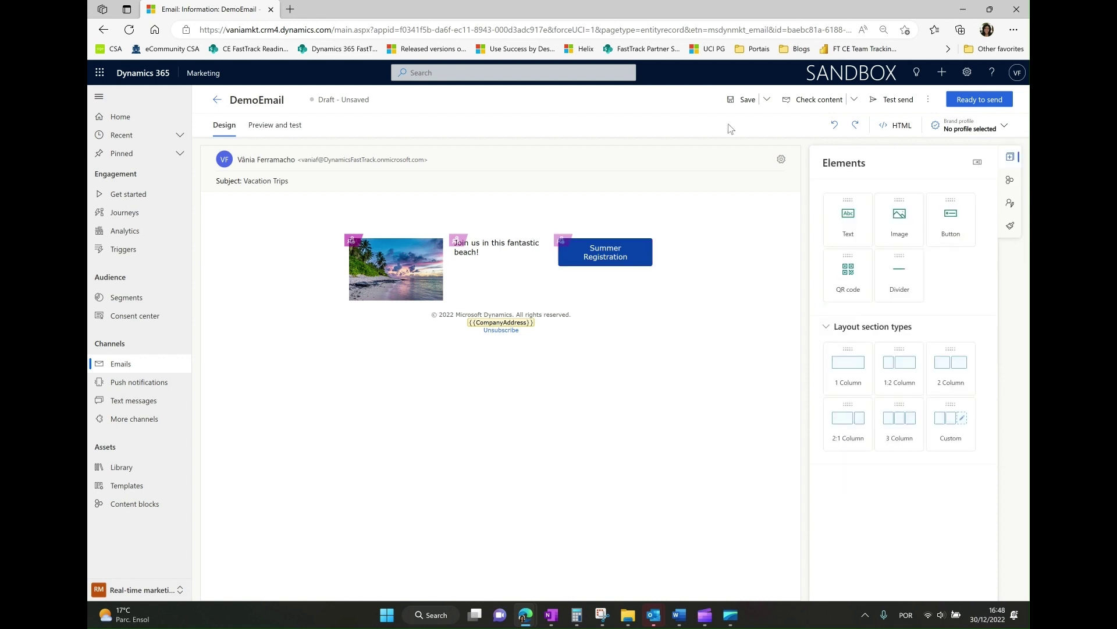
{"action": "left_click", "coordinate": [741, 104]}
Start a second new condition for the three-column conditional section and name it "Winter Trip"
{"action": "left_click", "coordinate": [357, 235]}
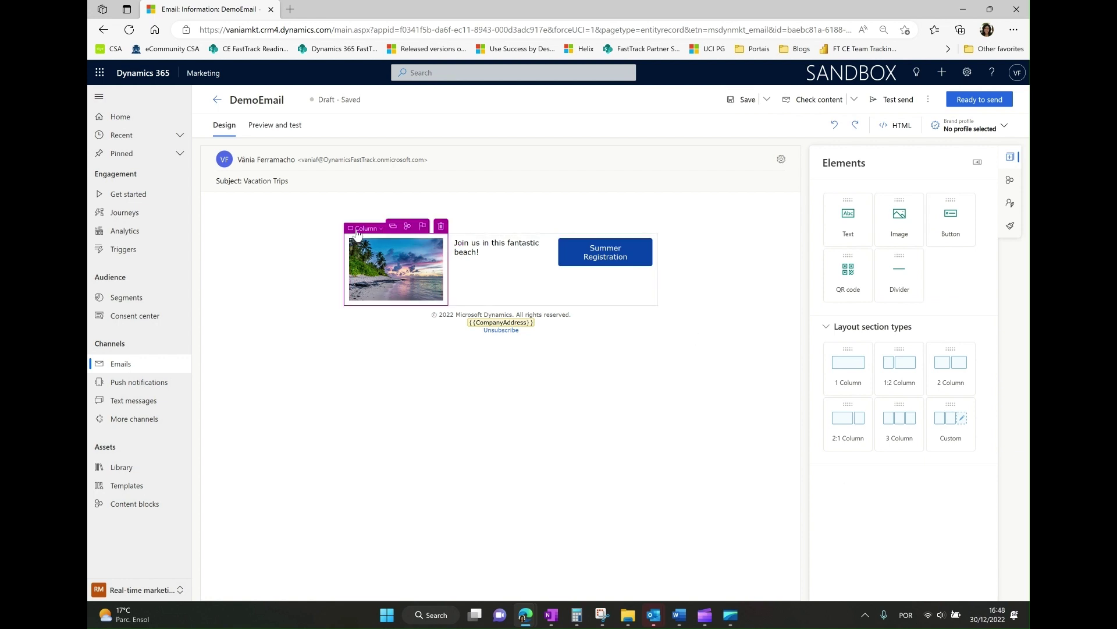
{"action": "left_click", "coordinate": [357, 229]}
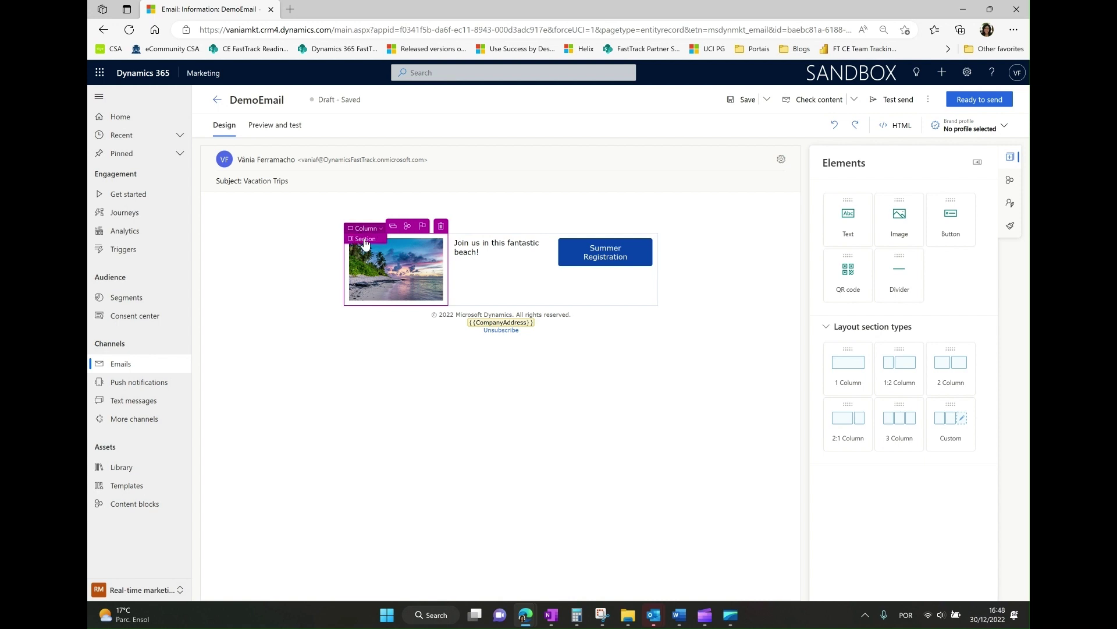
{"action": "left_click", "coordinate": [365, 239]}
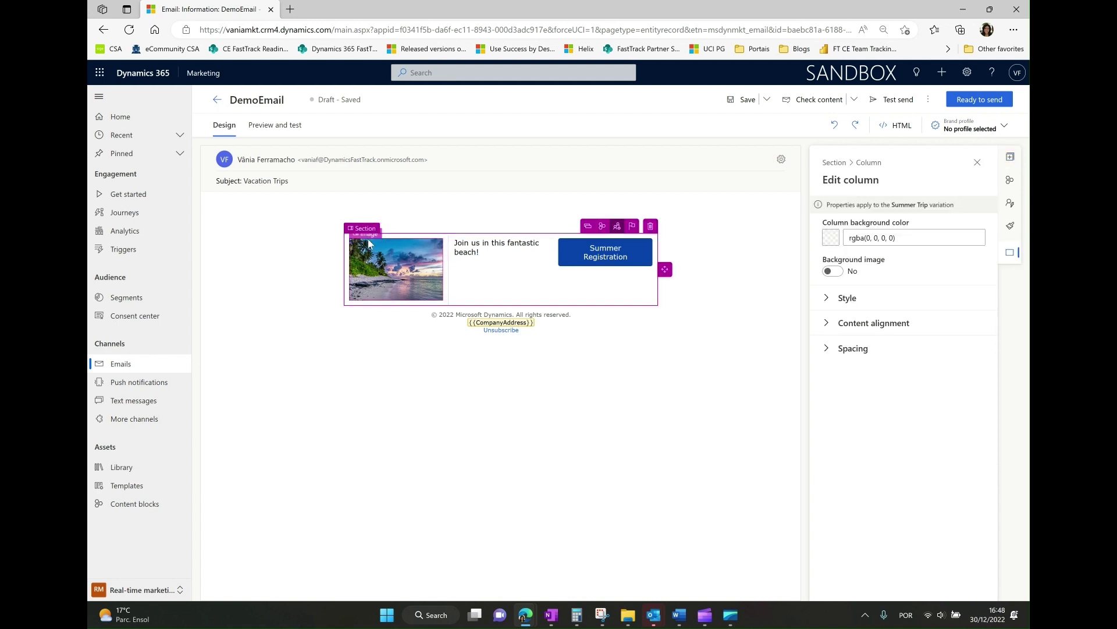
{"action": "left_click", "coordinate": [834, 163]}
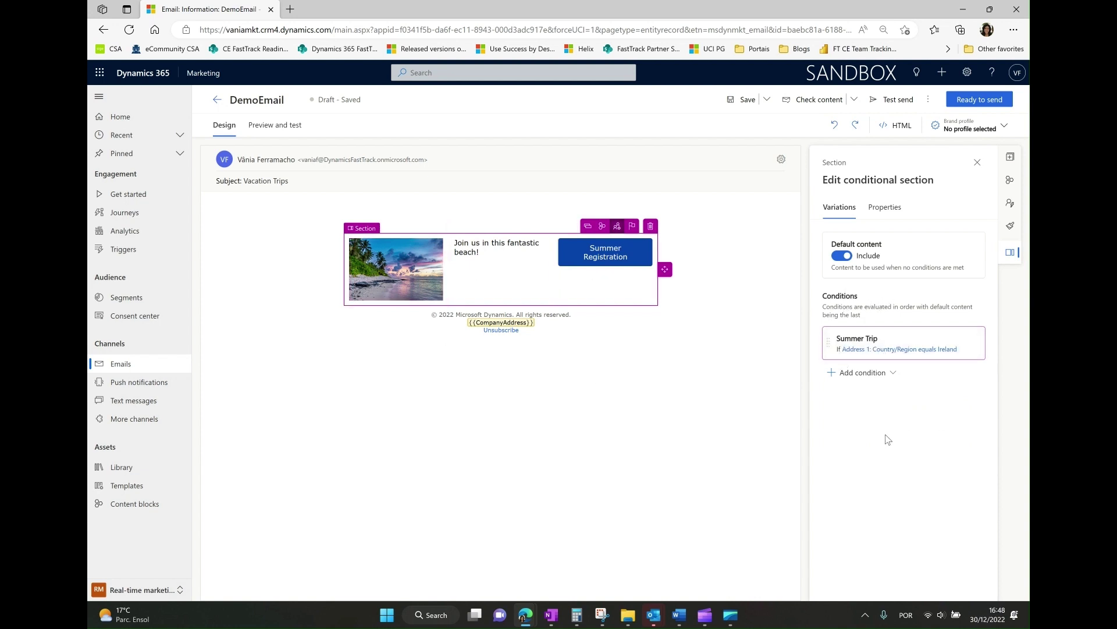
{"action": "left_click", "coordinate": [893, 375]}
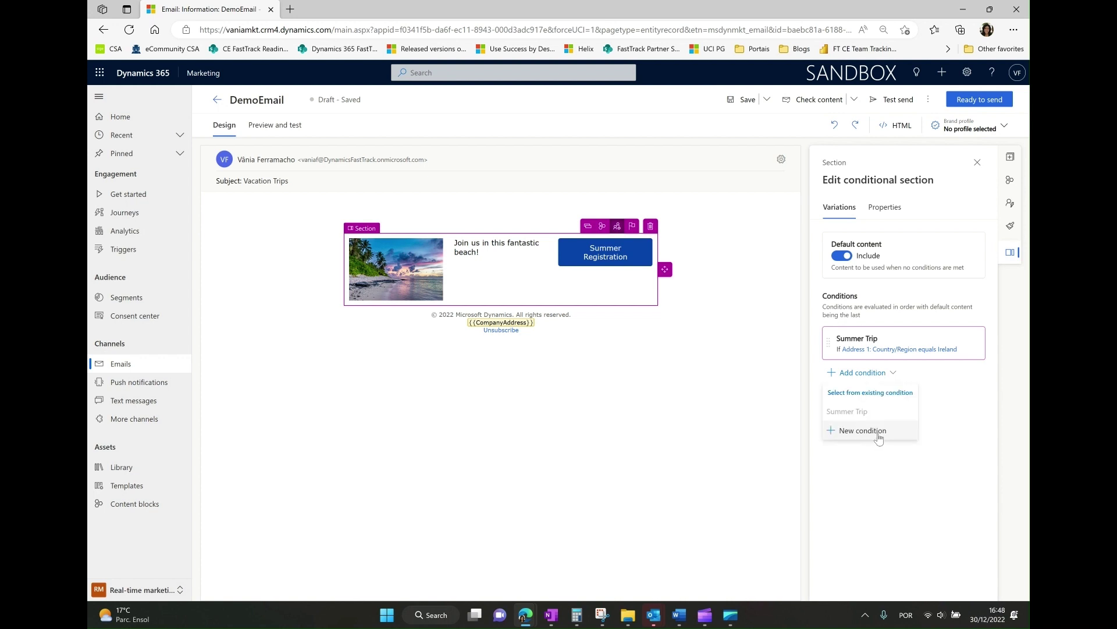
{"action": "left_click", "coordinate": [878, 431]}
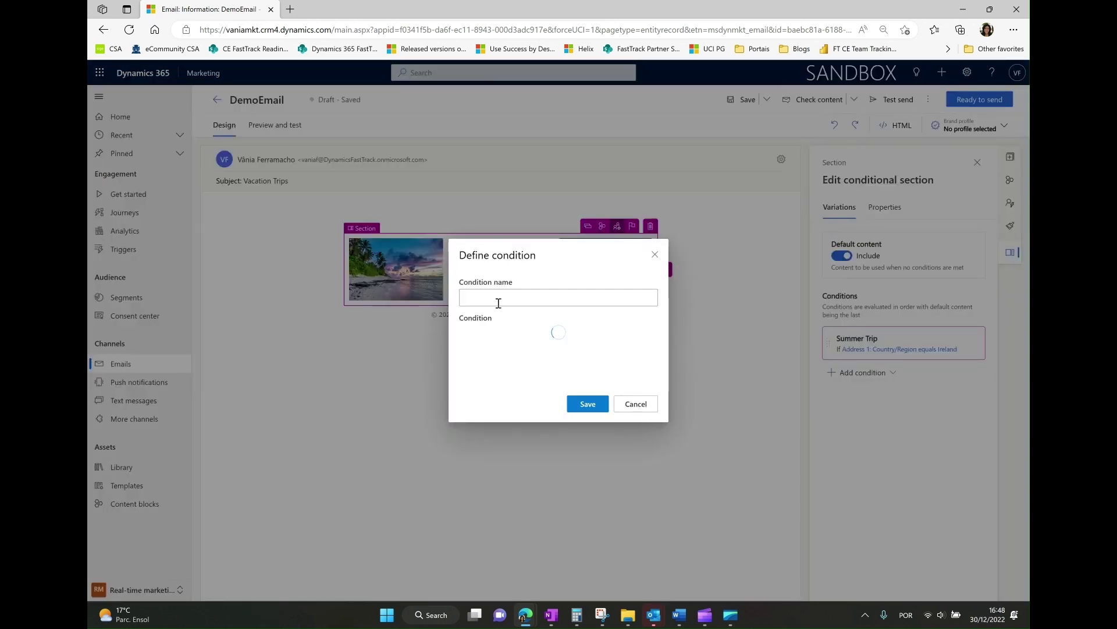
{"action": "left_click", "coordinate": [501, 298]}
{"action": "type", "text": "Winter"}
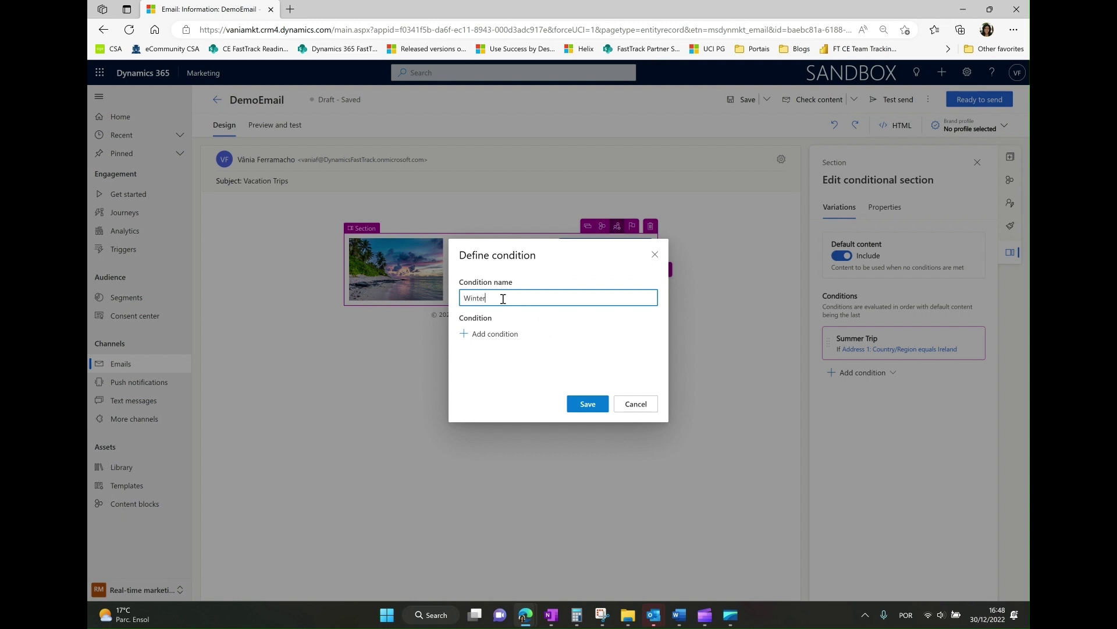
{"action": "type", "text": " Vaca"}
{"action": "type", "text": "Trip"}
Add an attribute-based condition row to Winter Trip requiring the contact's Address 1: ZIP/Postal Code to be Is empty
{"action": "left_click", "coordinate": [489, 336]}
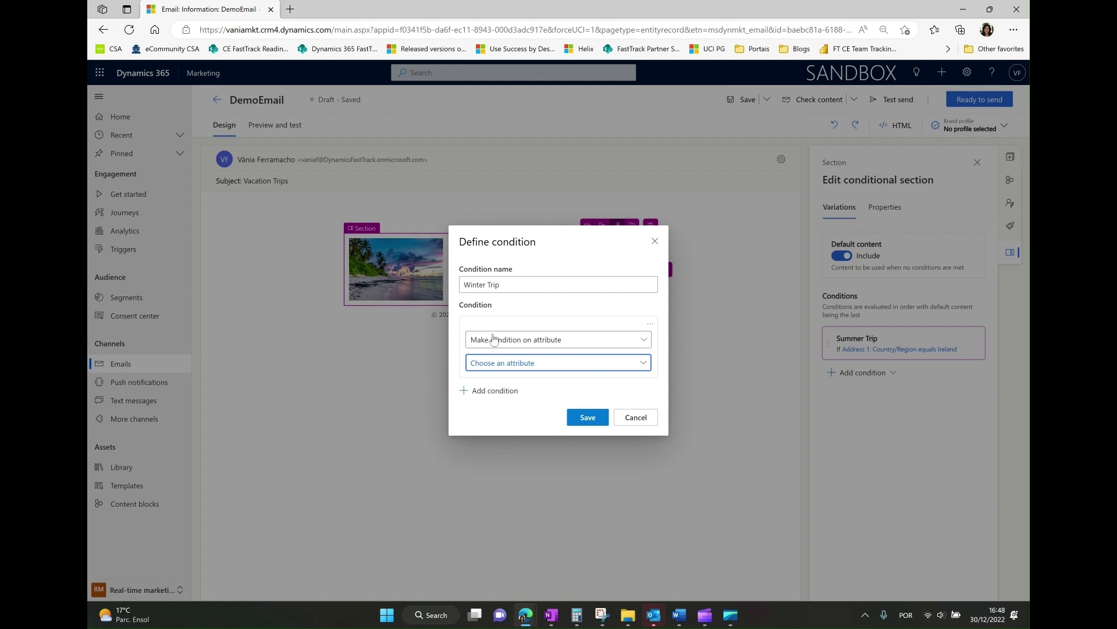
{"action": "left_click", "coordinate": [495, 341]}
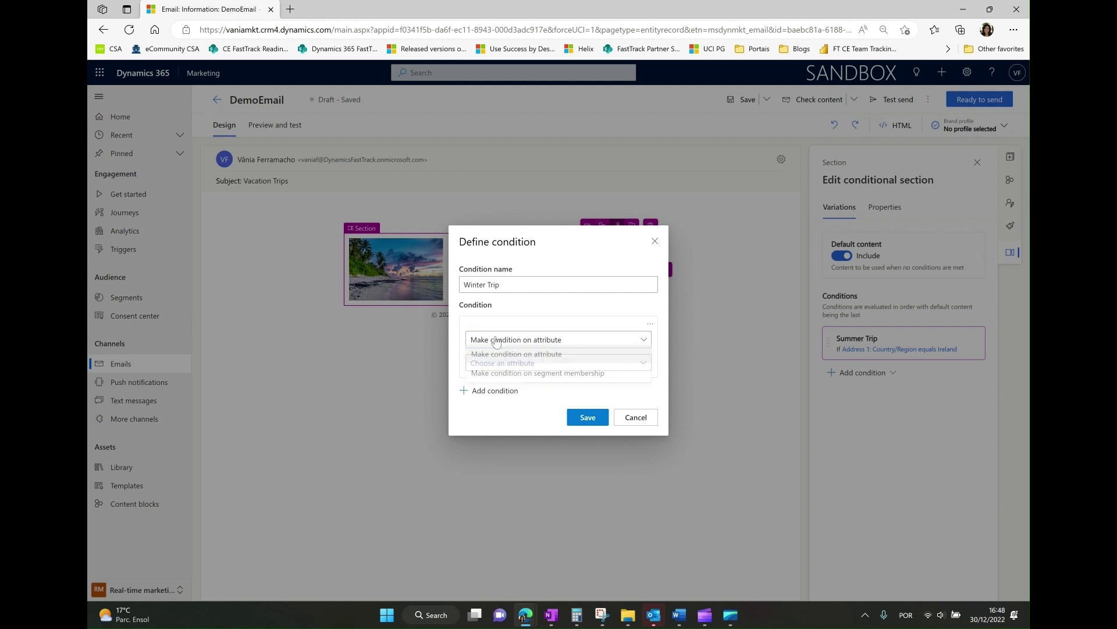
{"action": "left_click", "coordinate": [518, 359]}
{"action": "left_click", "coordinate": [530, 363]}
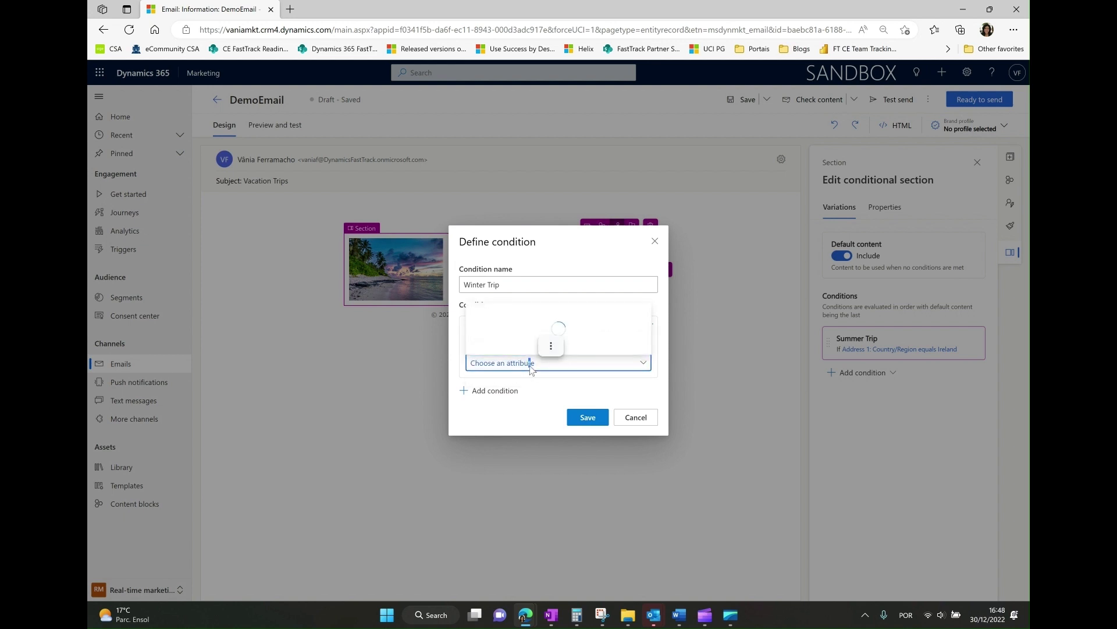
{"action": "left_click", "coordinate": [512, 203]}
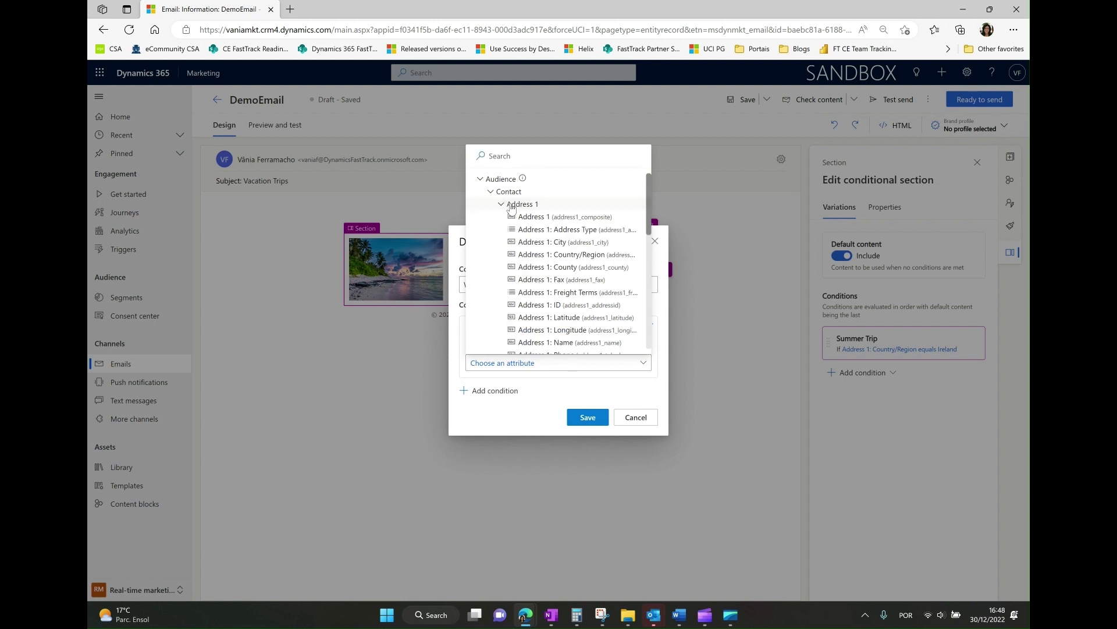
{"action": "scroll", "coordinate": [605, 209], "scroll_direction": "down", "scroll_amount": 2}
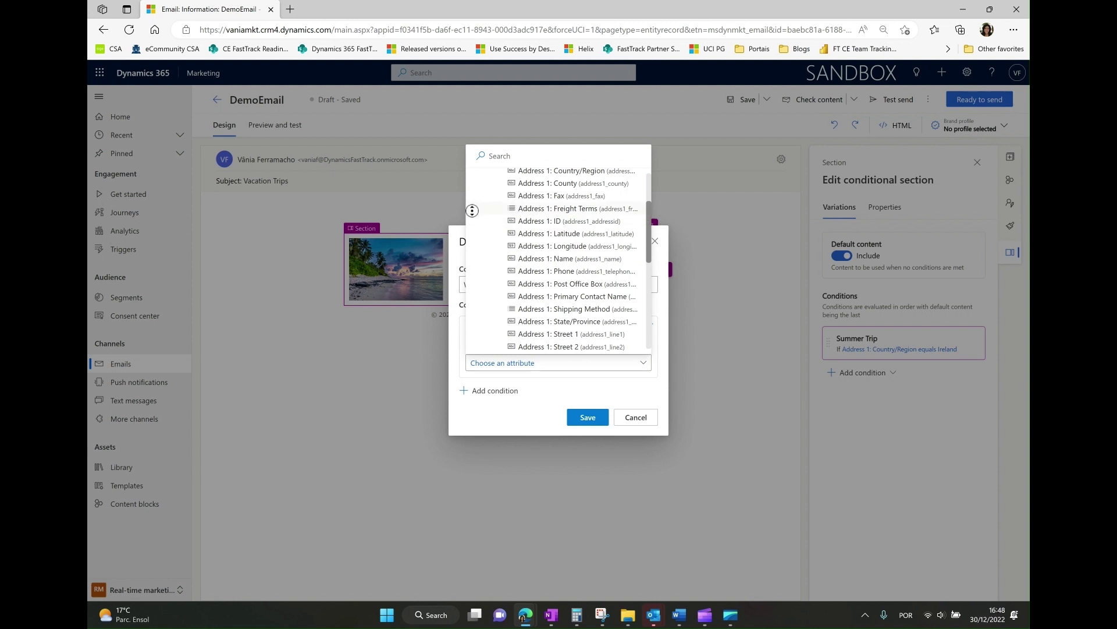
{"action": "left_click_drag", "start_coordinate": [650, 218], "coordinate": [654, 245]}
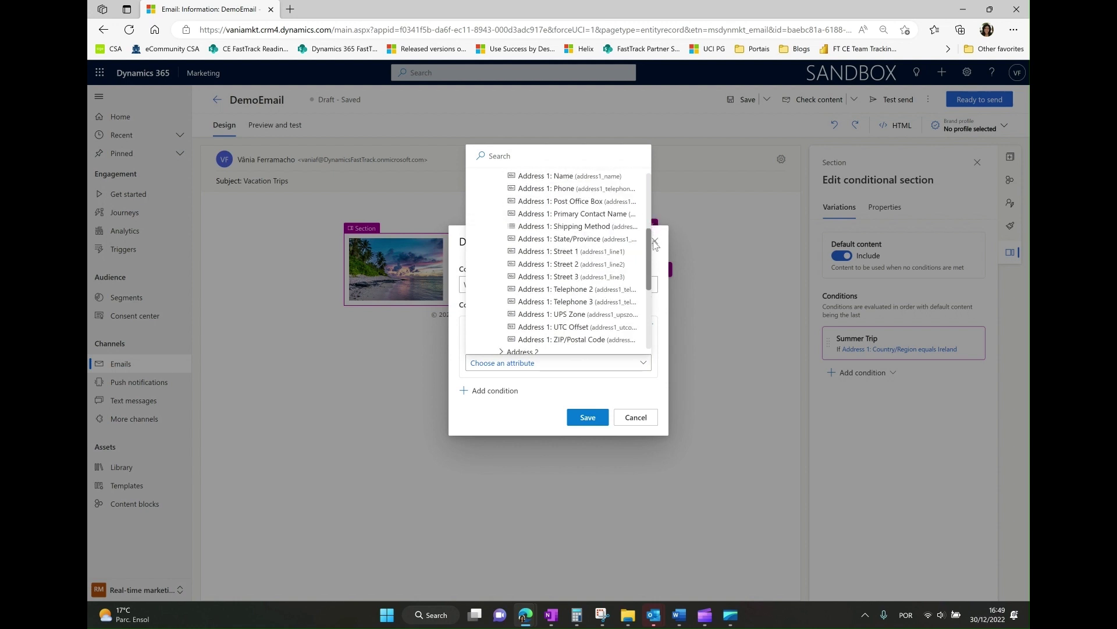
{"action": "left_click", "coordinate": [602, 341]}
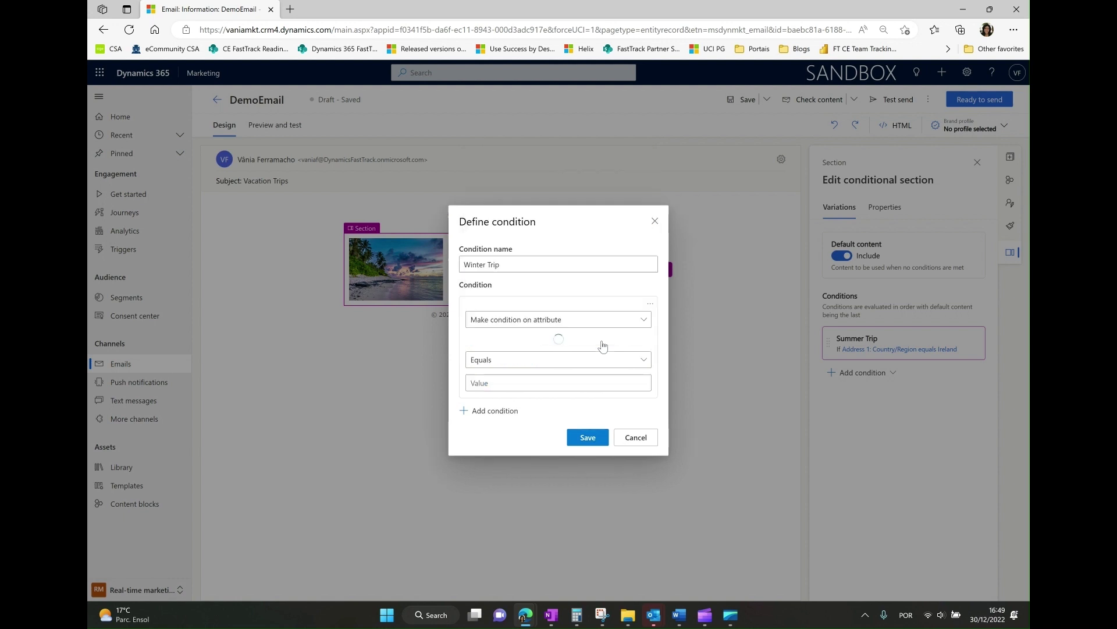
{"action": "left_click", "coordinate": [516, 373]}
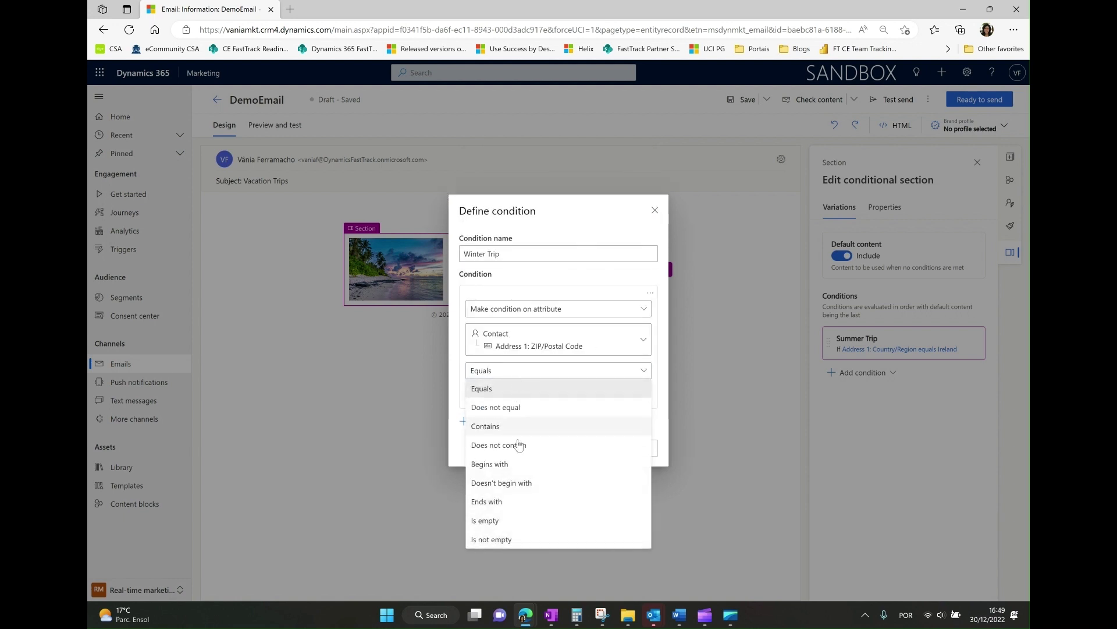
{"action": "left_click", "coordinate": [512, 520]}
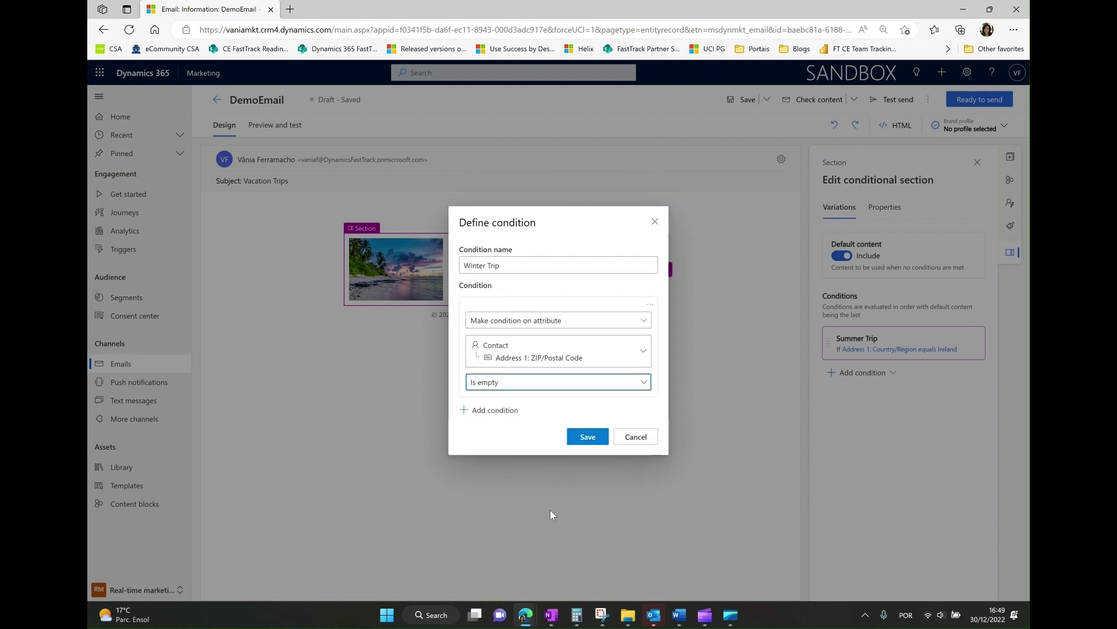
Save the Winter Trip condition and switch between the Summer Trip and Winter Trip variations, ending on Winter Trip
{"action": "left_click", "coordinate": [588, 438]}
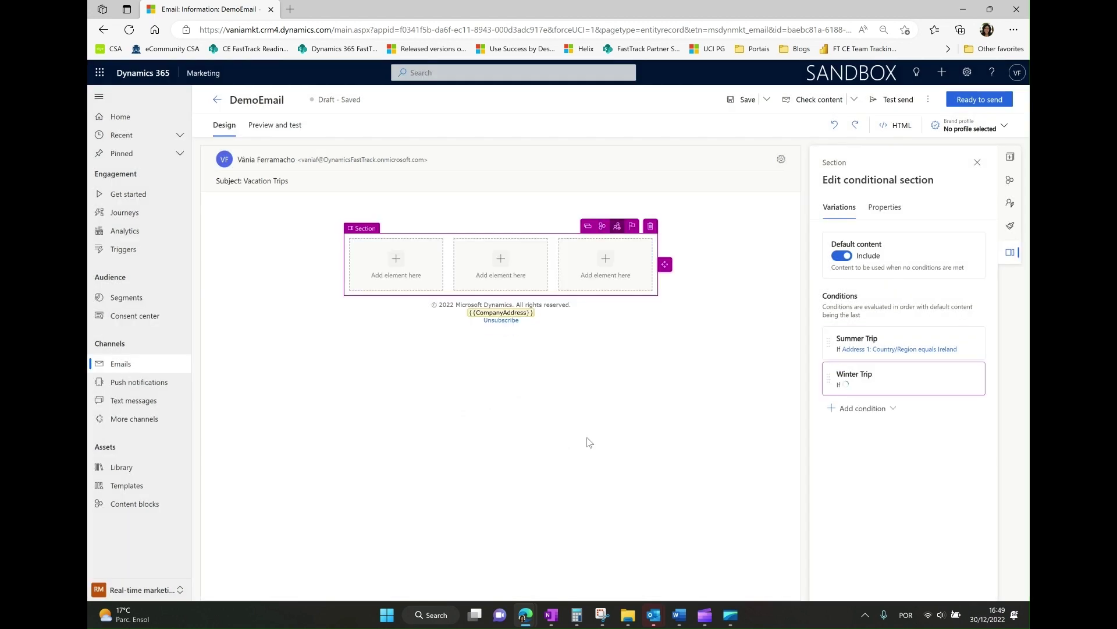
{"action": "left_click", "coordinate": [838, 208]}
{"action": "left_click", "coordinate": [936, 347]}
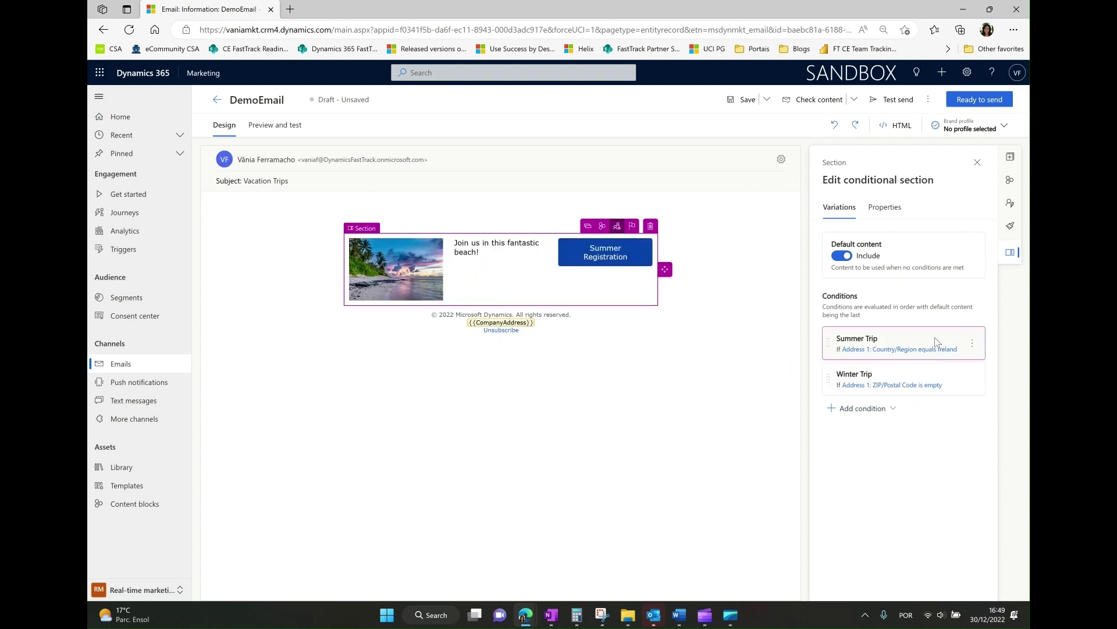
{"action": "left_click", "coordinate": [955, 378]}
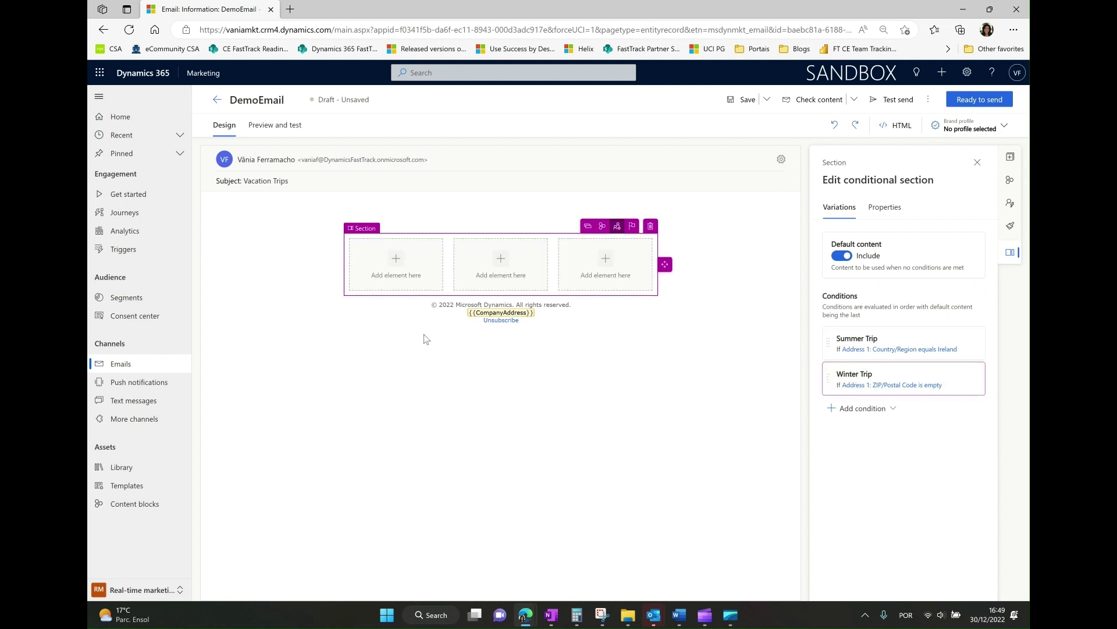
Add an image element to the first column of the Winter Trip variation, using winter lake.png from the library
{"action": "left_click", "coordinate": [378, 278]}
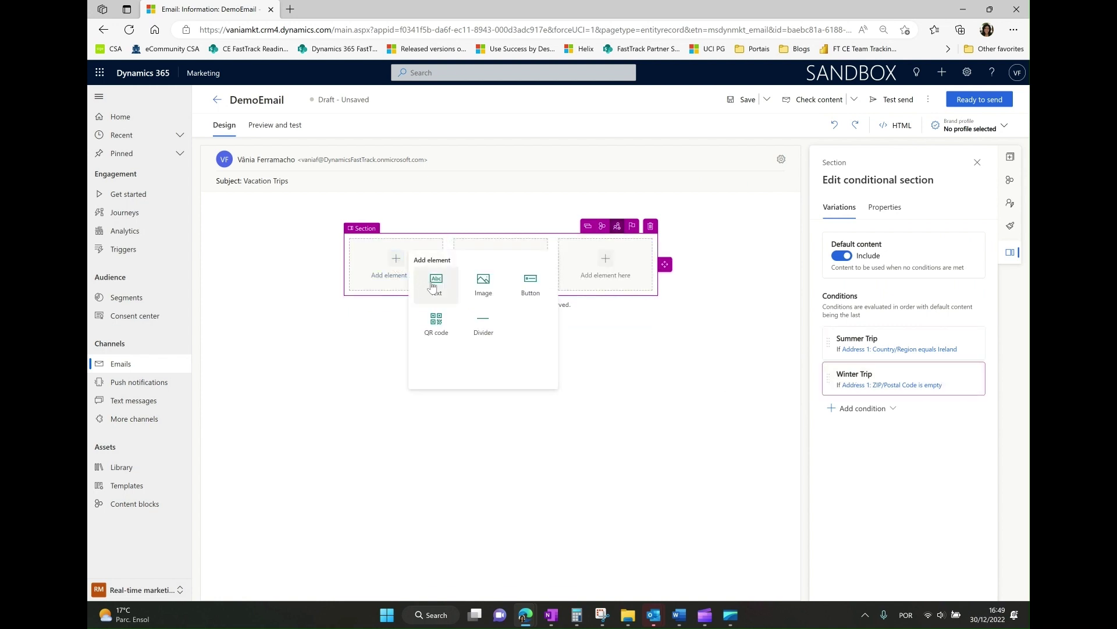
{"action": "left_click", "coordinate": [482, 285]}
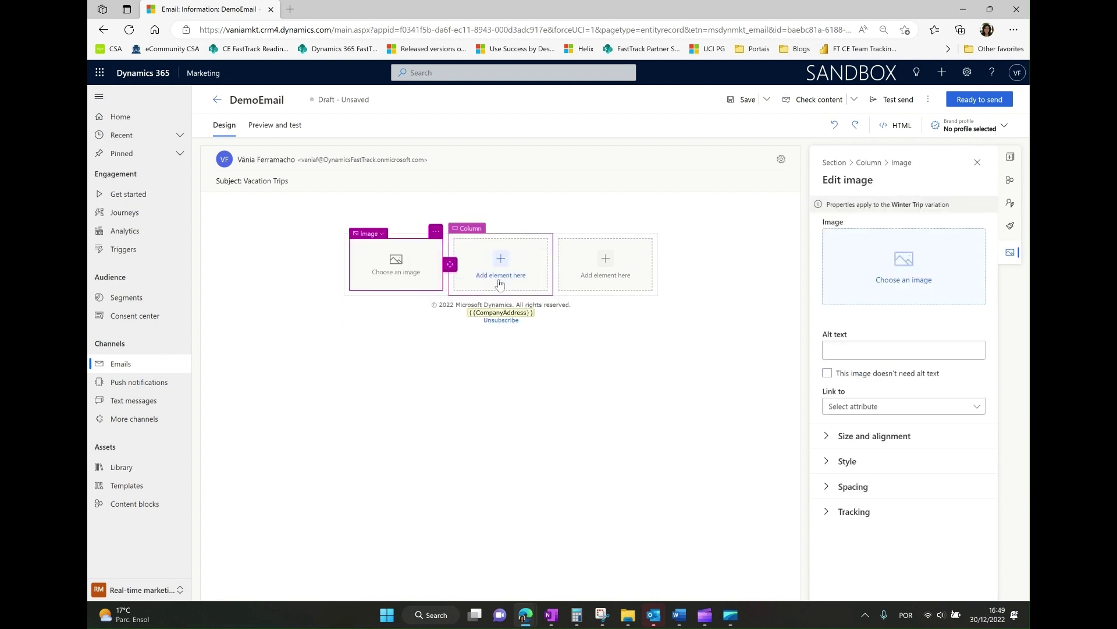
{"action": "left_click", "coordinate": [908, 268]}
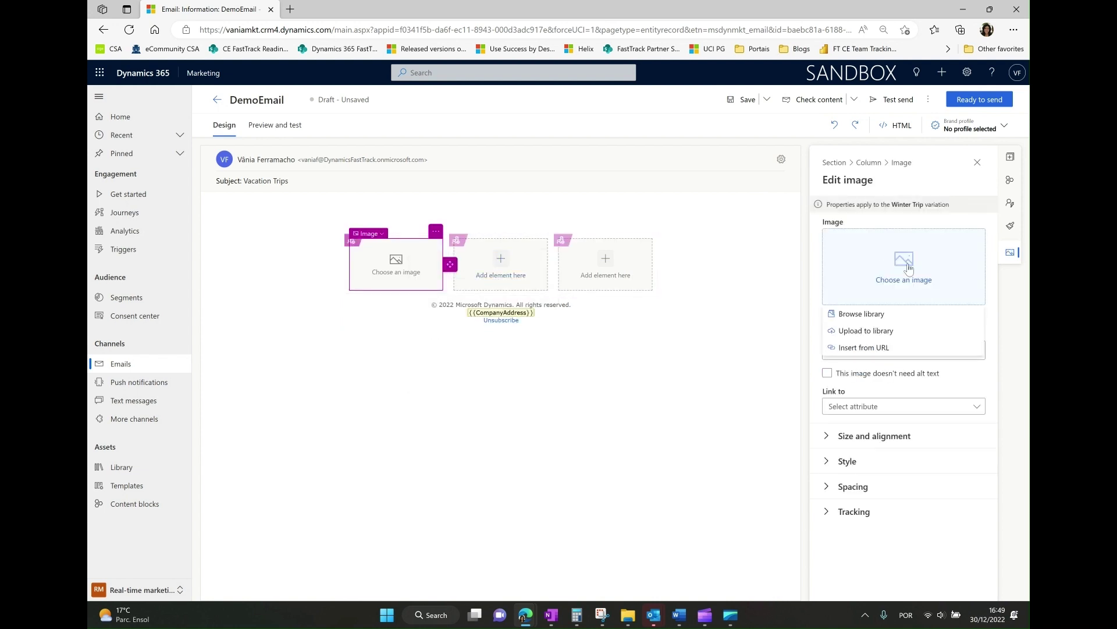
{"action": "left_click", "coordinate": [882, 313]}
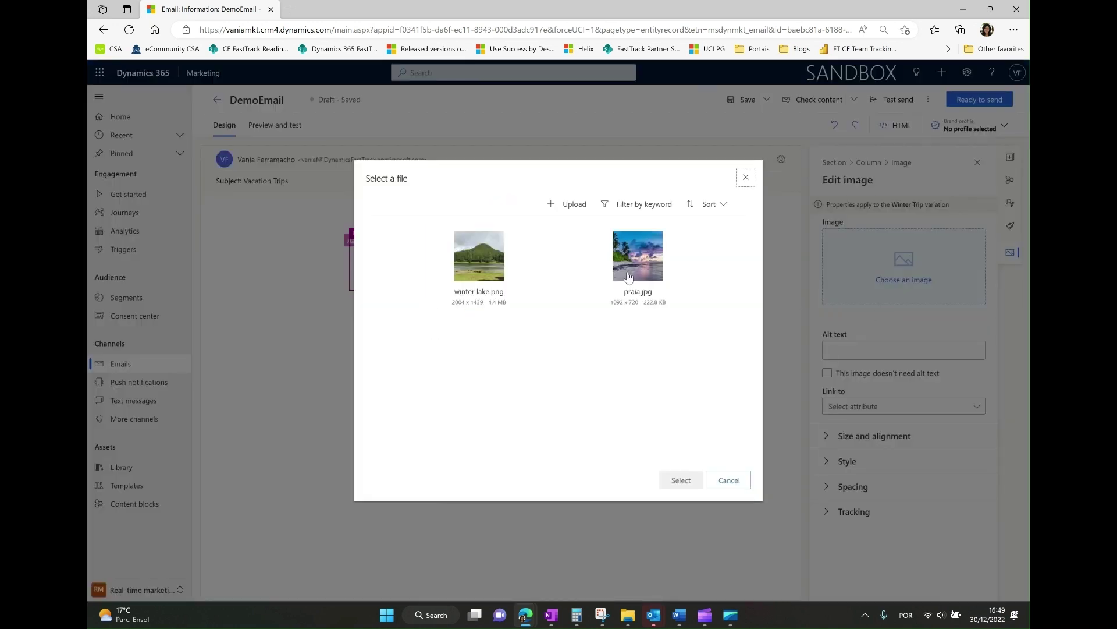
{"action": "left_click", "coordinate": [491, 255]}
{"action": "left_click", "coordinate": [678, 480]}
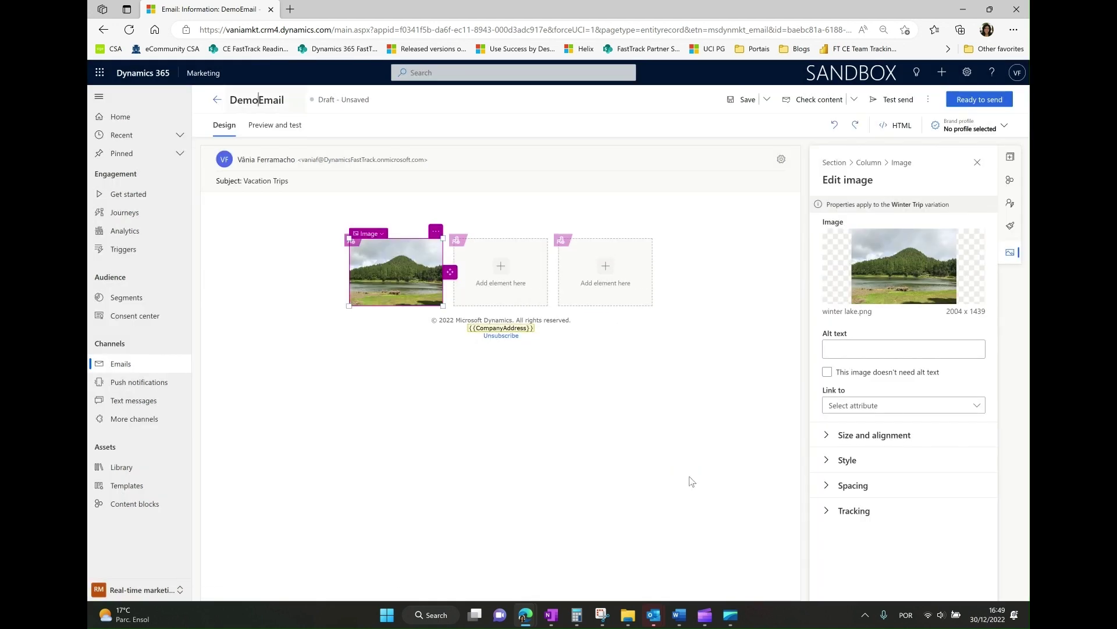
Add a text element to the second column of the Winter Trip variation reading "Winter camp at Marcus Lake"
{"action": "left_click", "coordinate": [504, 274]}
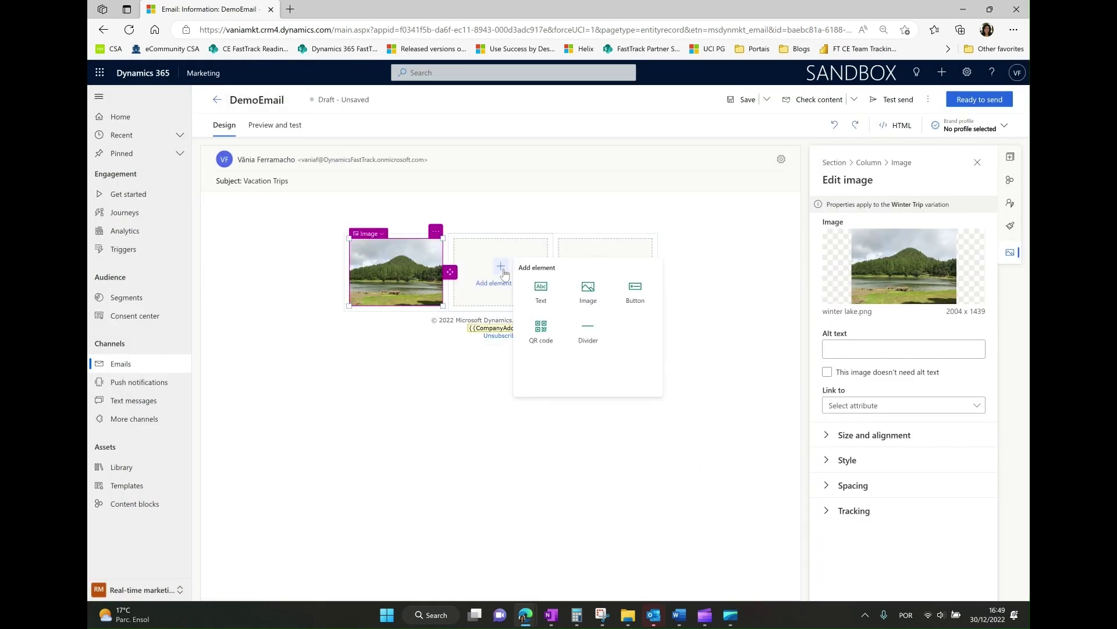
{"action": "left_click", "coordinate": [539, 294]}
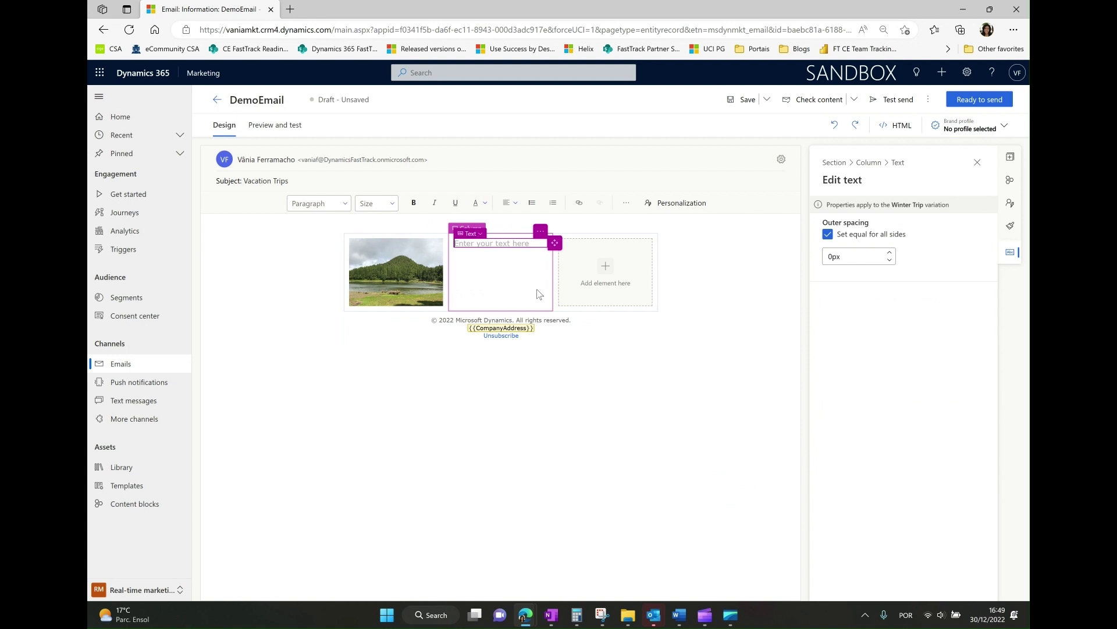
{"action": "type", "text": "winter camp at Lake"}
{"action": "left_click", "coordinate": [460, 243]}
{"action": "key", "text": "BackSpace"}
{"action": "type", "text": "W"}
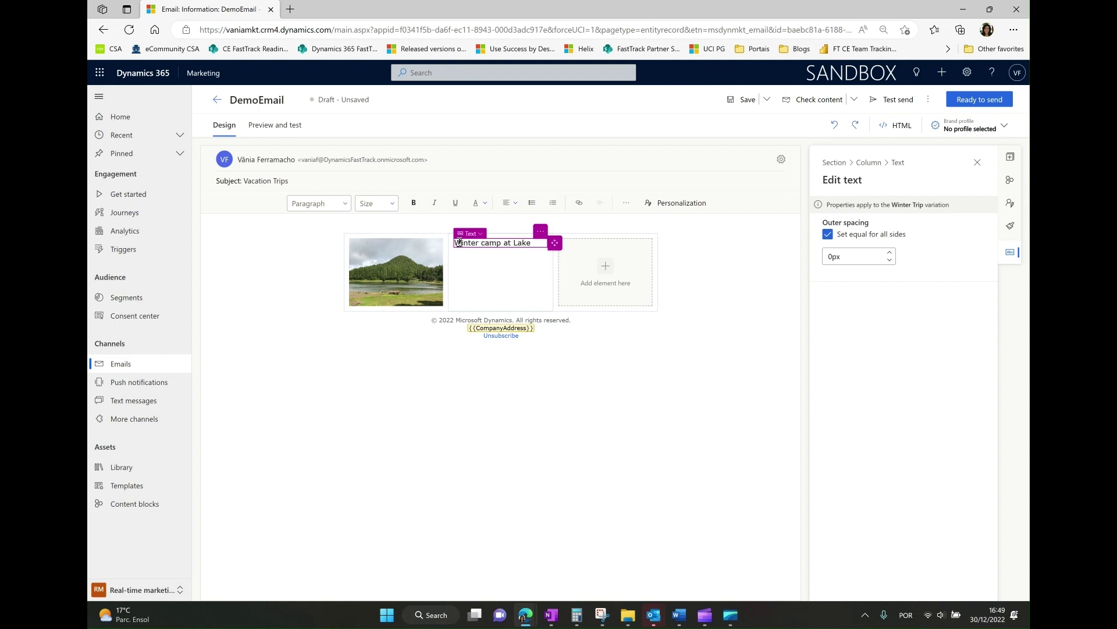
{"action": "left_click", "coordinate": [515, 242]}
{"action": "type", "text": "at Marcus"}
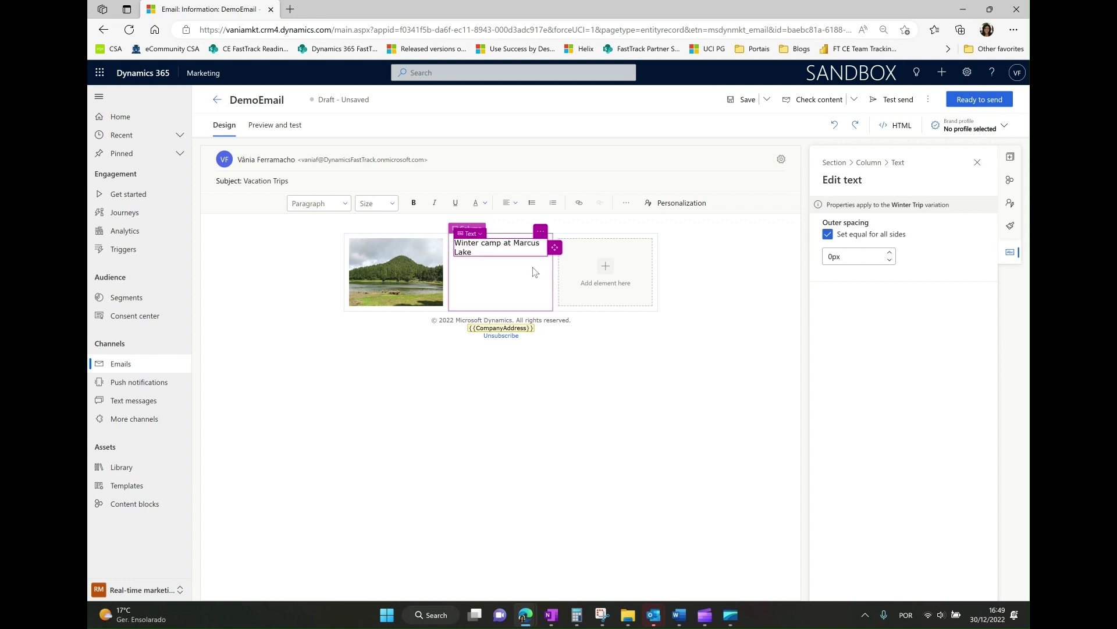
{"action": "left_click", "coordinate": [497, 301]}
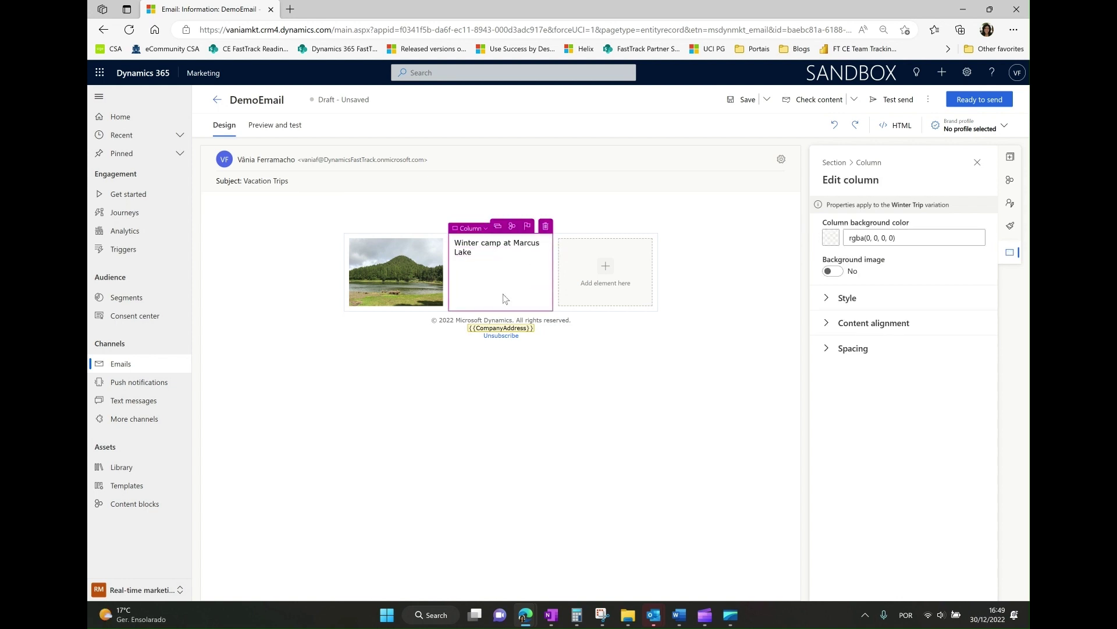
Add a button with the text "Winter Registration" to the third column of the Winter Trip variation and save the email
{"action": "left_click", "coordinate": [605, 266]}
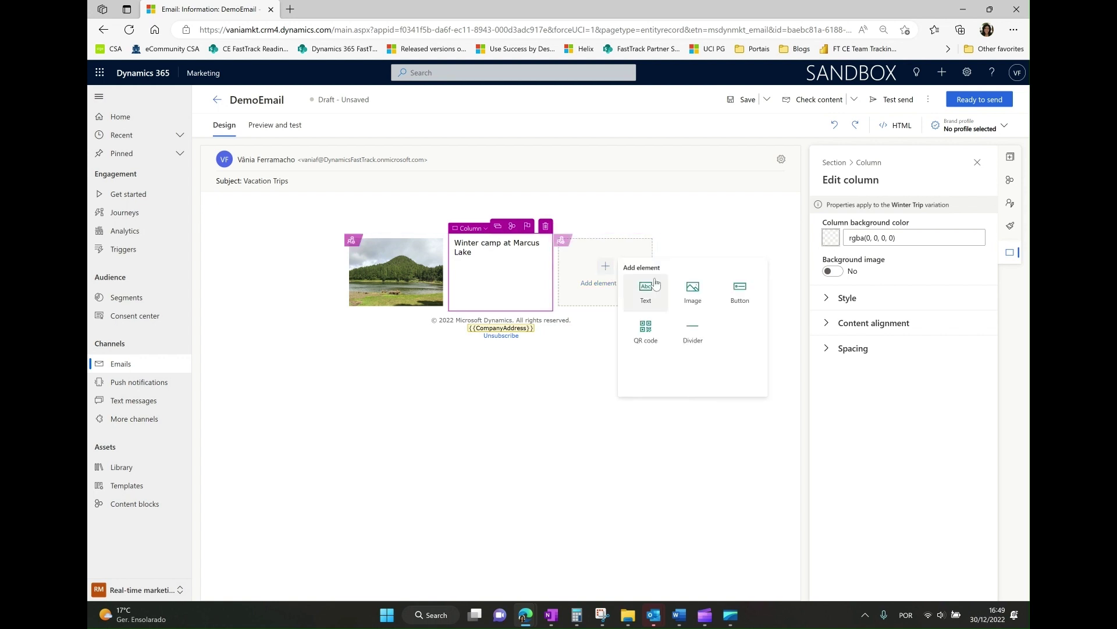
{"action": "left_click", "coordinate": [740, 291]}
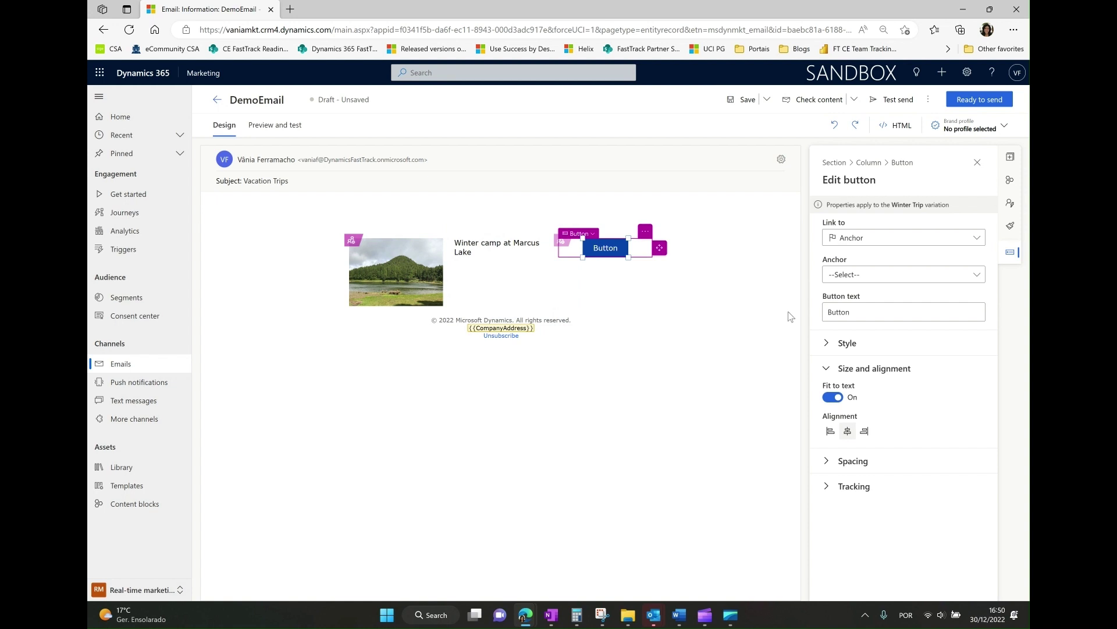
{"action": "double_click", "coordinate": [844, 313]}
{"action": "type", "text": "winter Registration"}
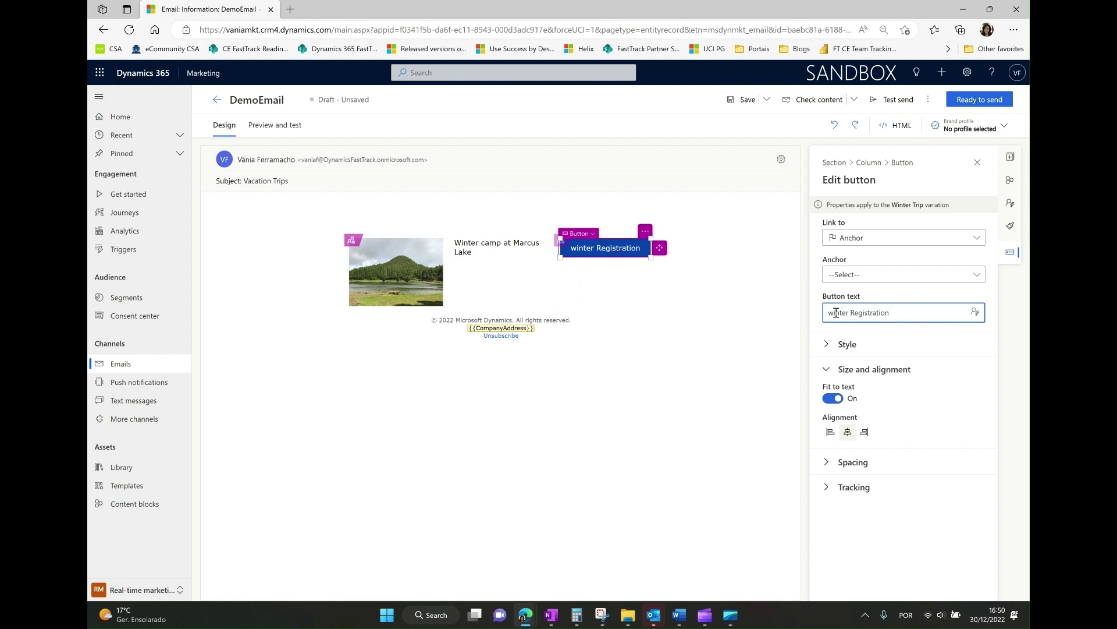
{"action": "left_click", "coordinate": [834, 313]}
{"action": "key", "text": "BackSpace"}
{"action": "type", "text": "W"}
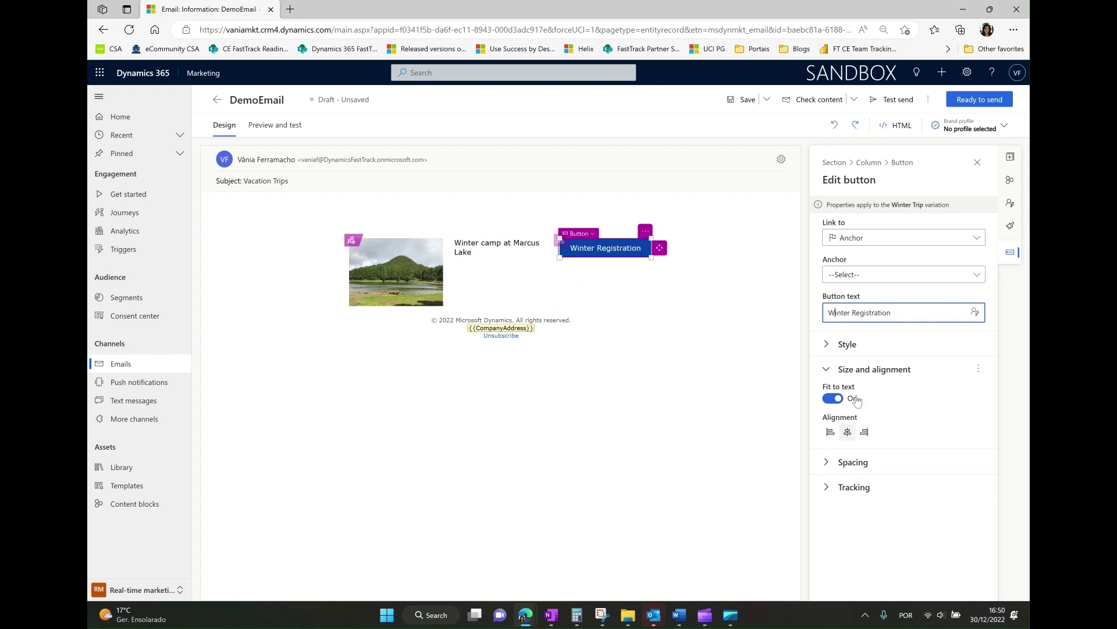
{"action": "left_click", "coordinate": [654, 410]}
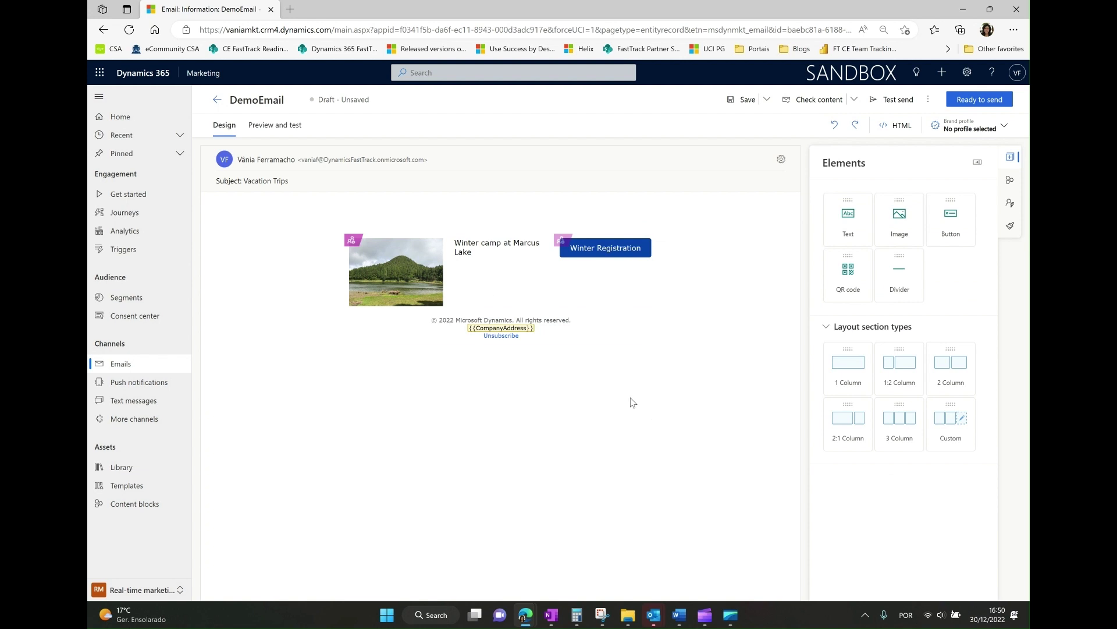
{"action": "left_click", "coordinate": [749, 100]}
Review the conditional section's conditions and default content, and check the email's desktop preview before returning to the design
{"action": "left_click", "coordinate": [400, 234]}
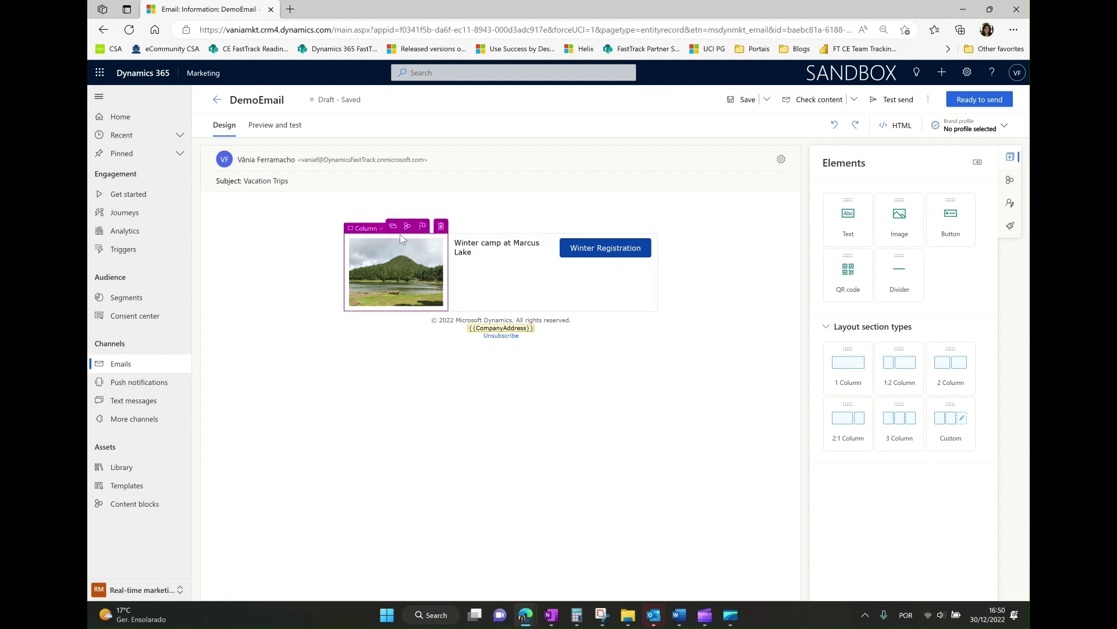
{"action": "left_click", "coordinate": [368, 233]}
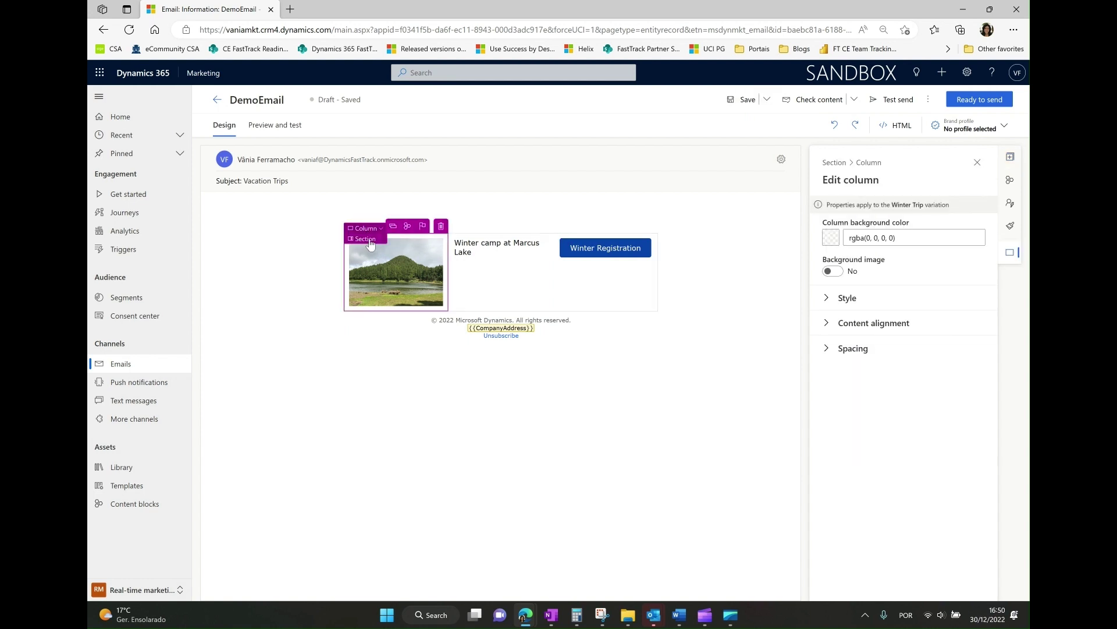
{"action": "left_click", "coordinate": [367, 239]}
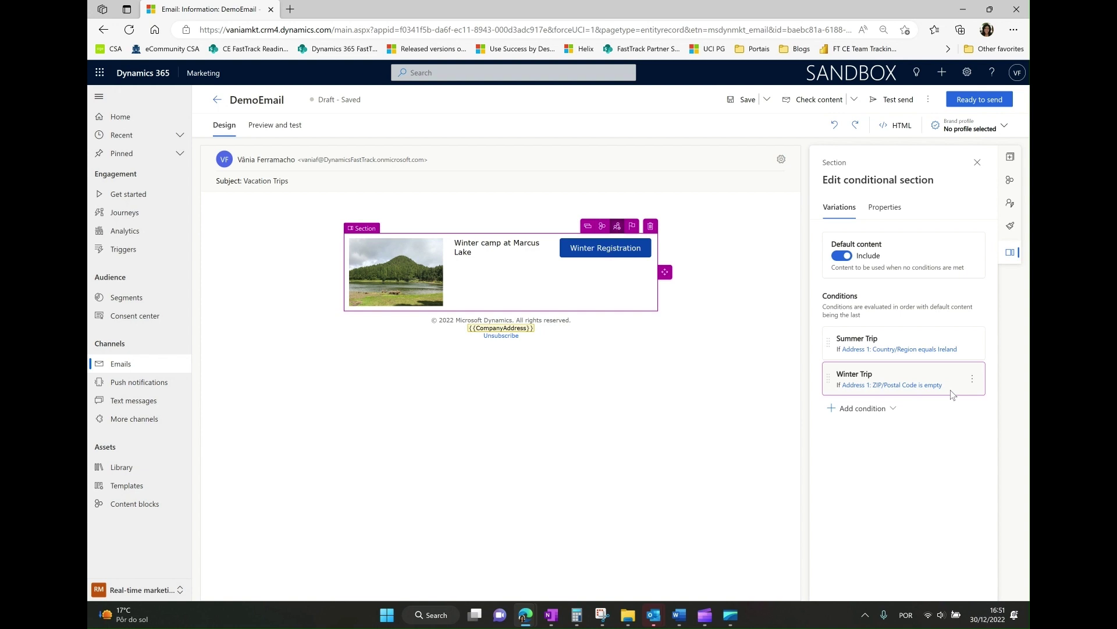
{"action": "left_click", "coordinate": [911, 257]}
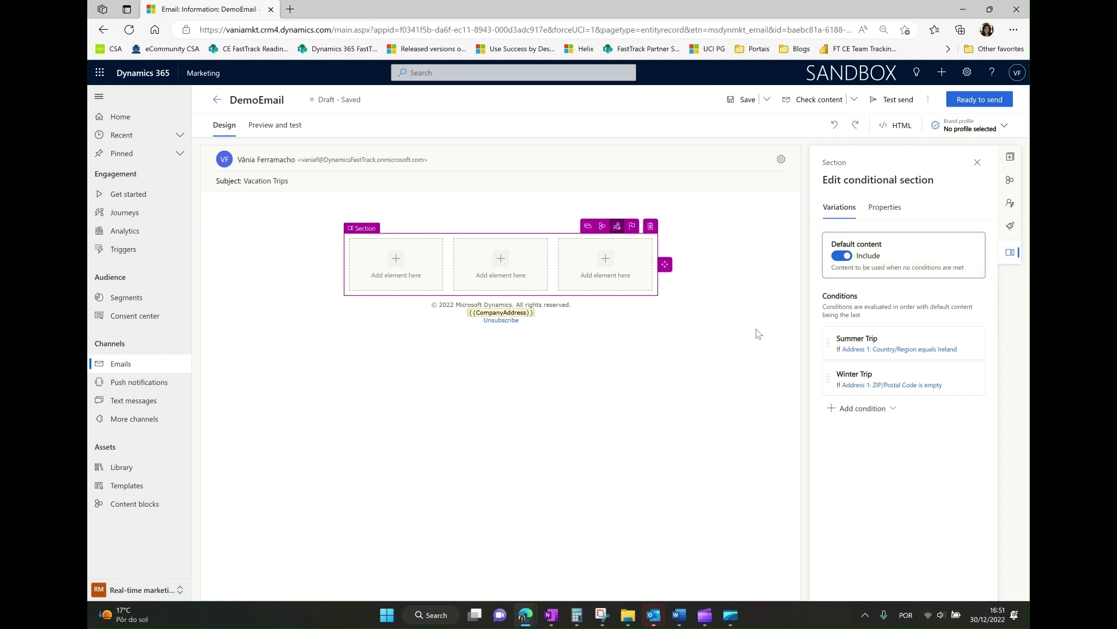
{"action": "left_click", "coordinate": [637, 421]}
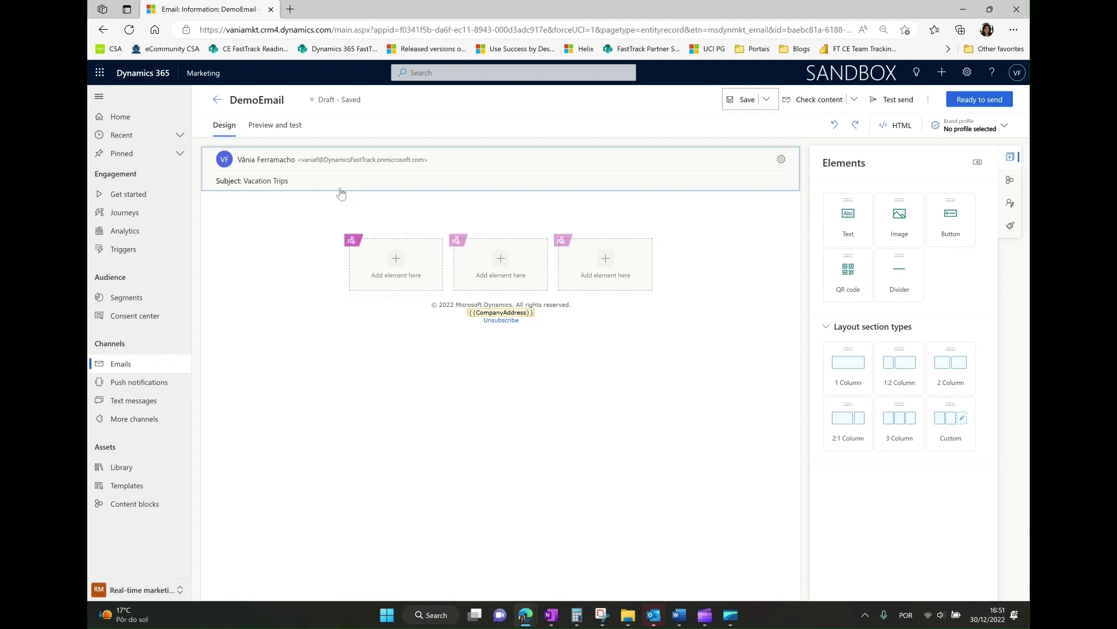
{"action": "left_click", "coordinate": [269, 126]}
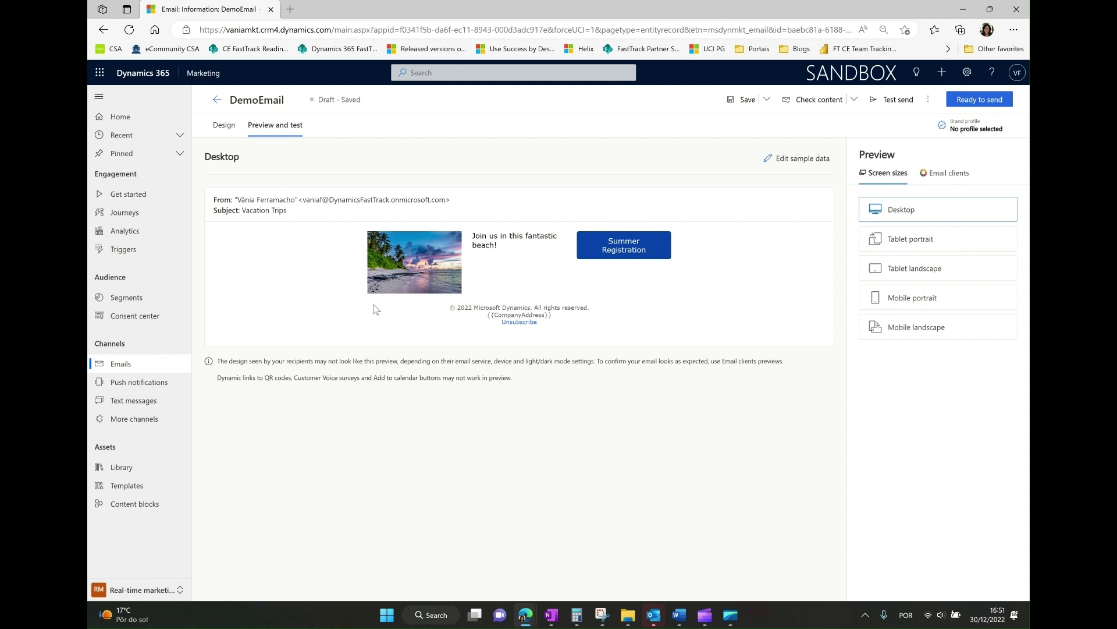
{"action": "left_click", "coordinate": [218, 127]}
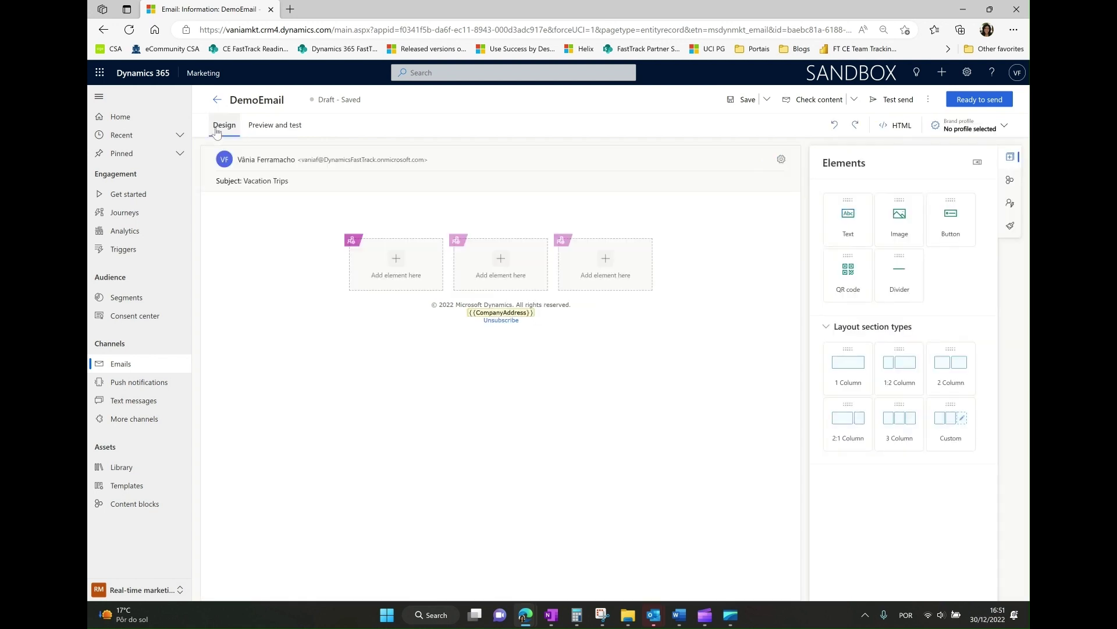
Move the Winter Trip condition above Summer Trip in the conditional section and save the email
{"action": "left_click", "coordinate": [363, 231]}
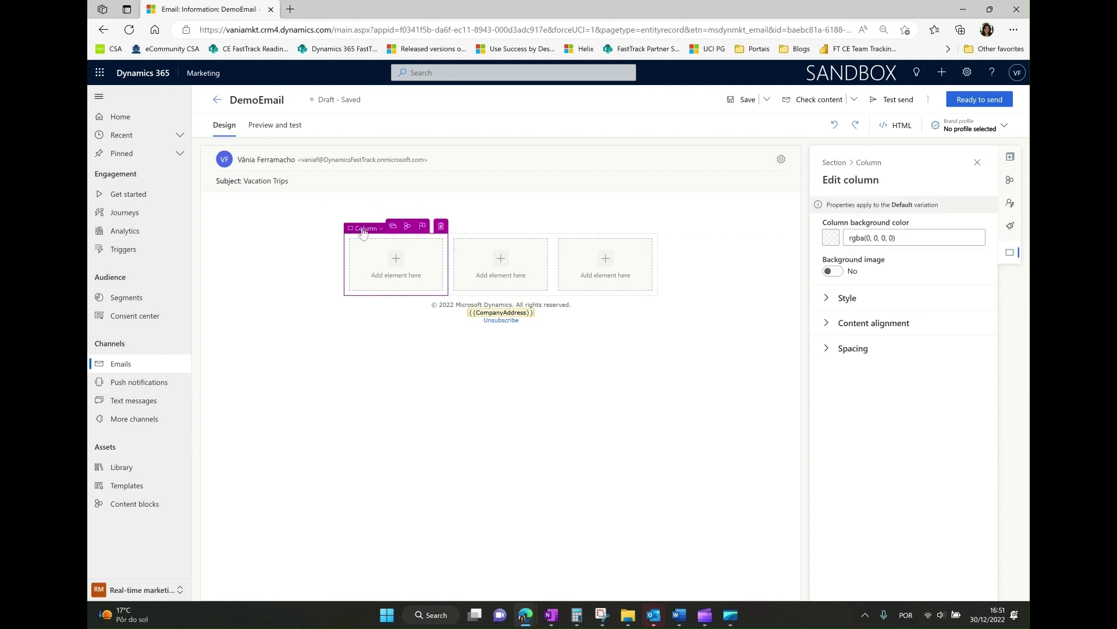
{"action": "left_click", "coordinate": [365, 229]}
{"action": "left_click", "coordinate": [368, 244]}
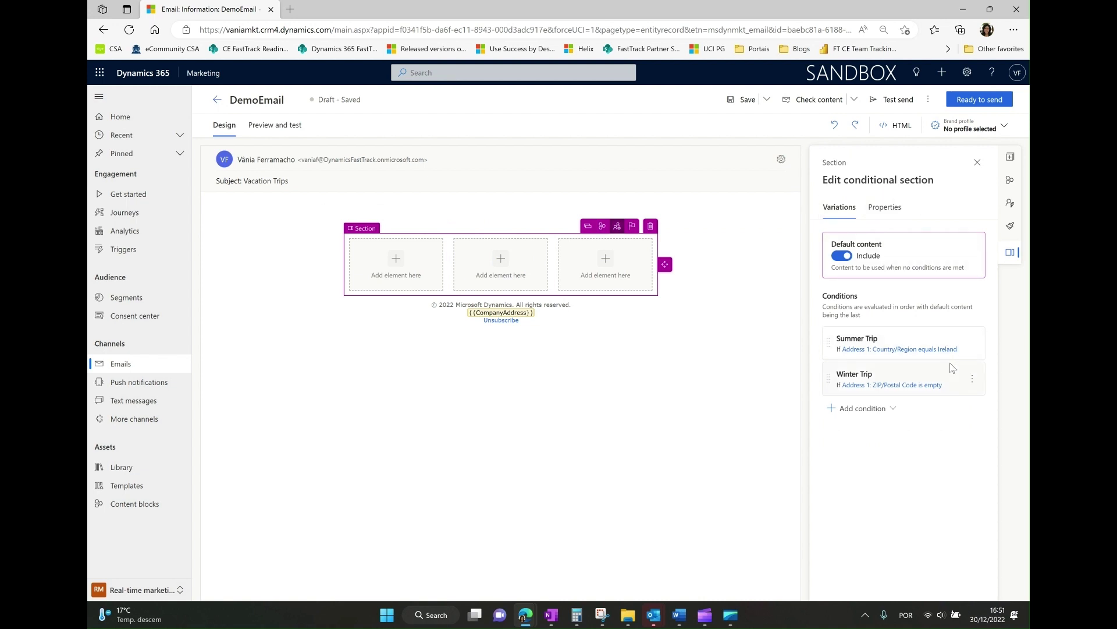
{"action": "left_click", "coordinate": [972, 380]}
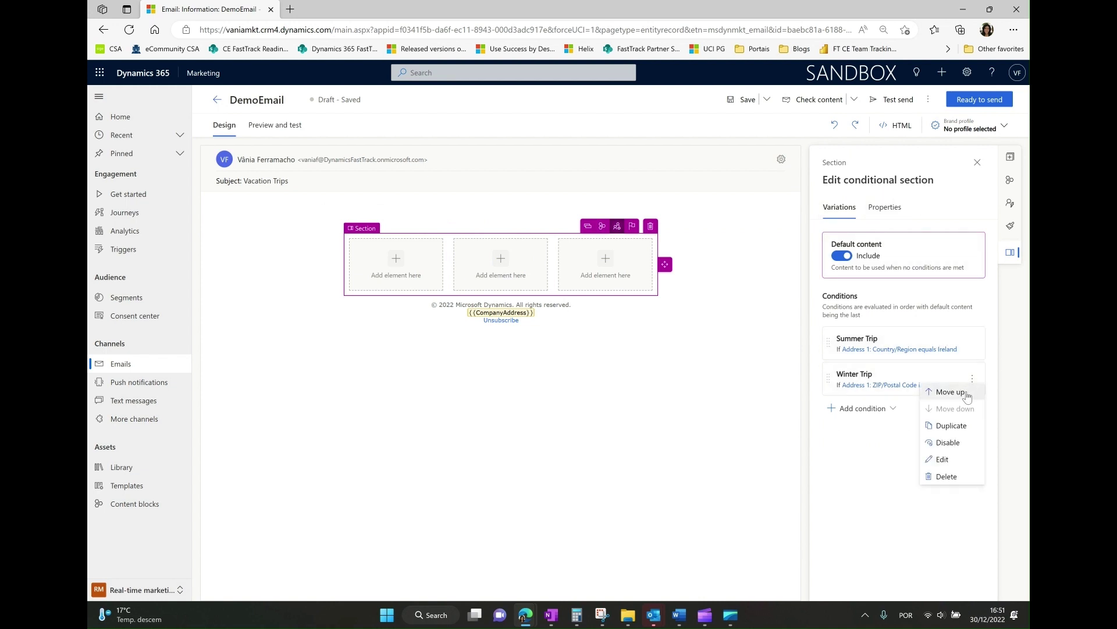
{"action": "left_click", "coordinate": [964, 393]}
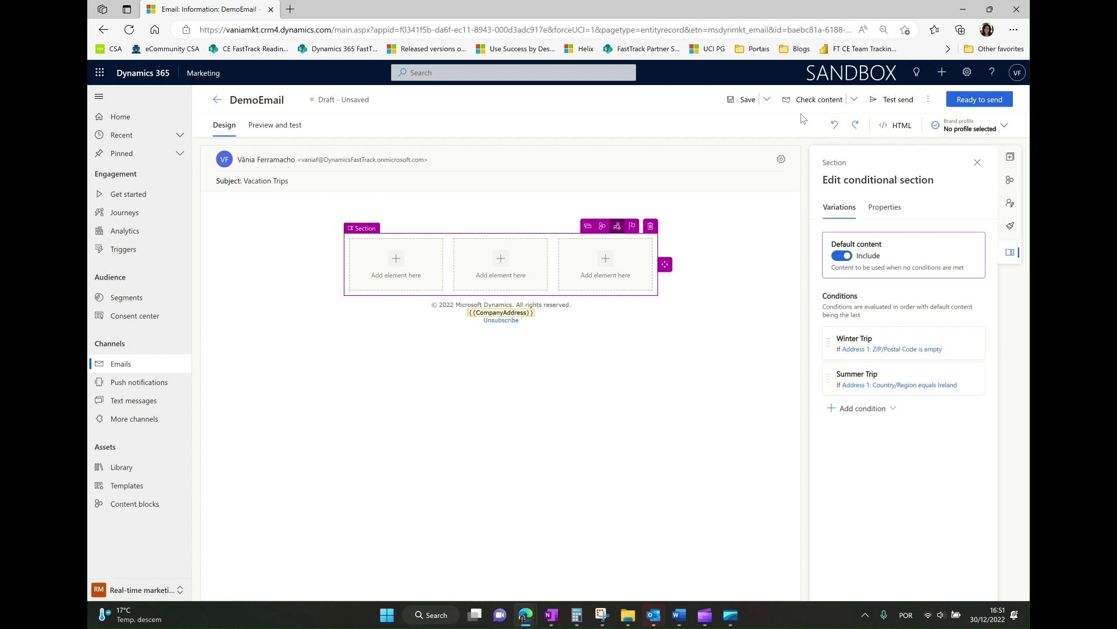
{"action": "left_click", "coordinate": [745, 104]}
Preview the email and enter a sample company address in the test send sample data
{"action": "left_click", "coordinate": [263, 126]}
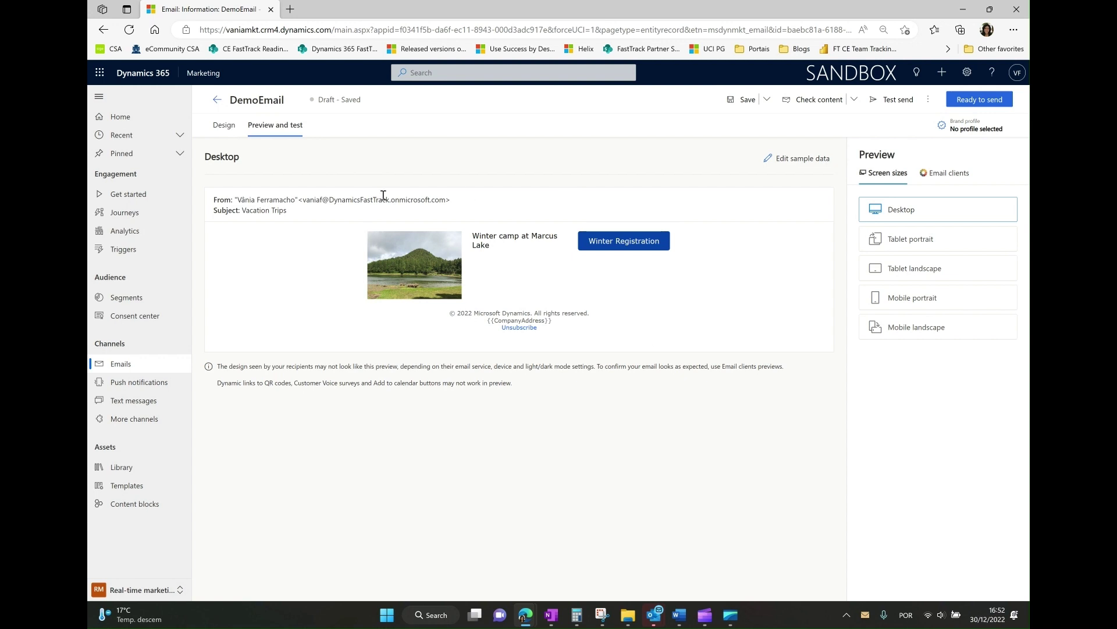
{"action": "left_click", "coordinate": [809, 163]}
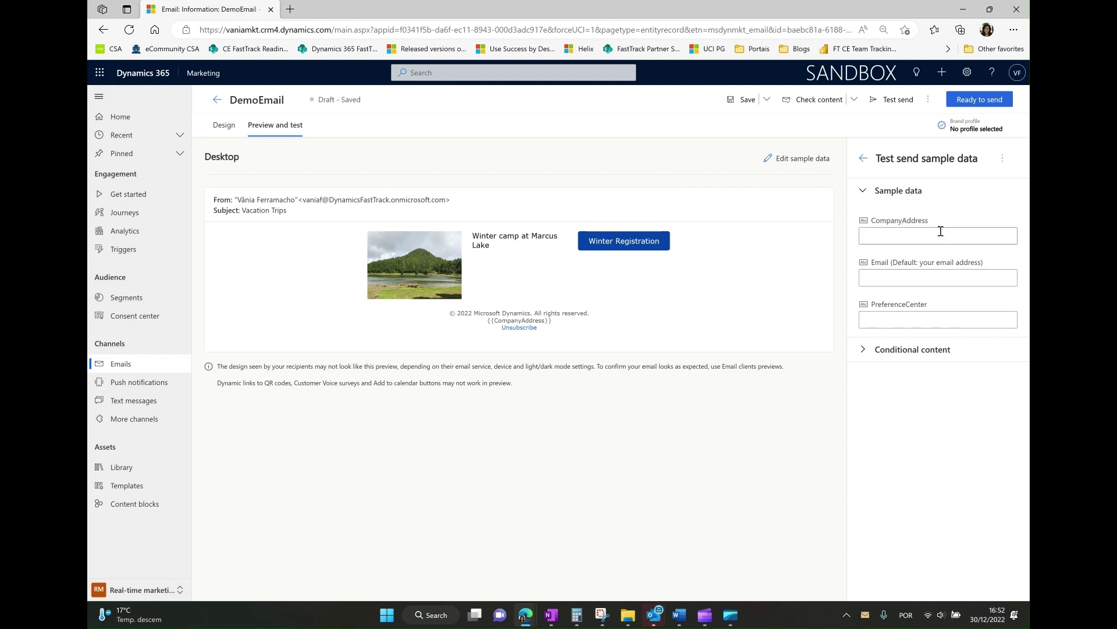
{"action": "left_click", "coordinate": [923, 235]}
{"action": "type", "text": "my tree"}
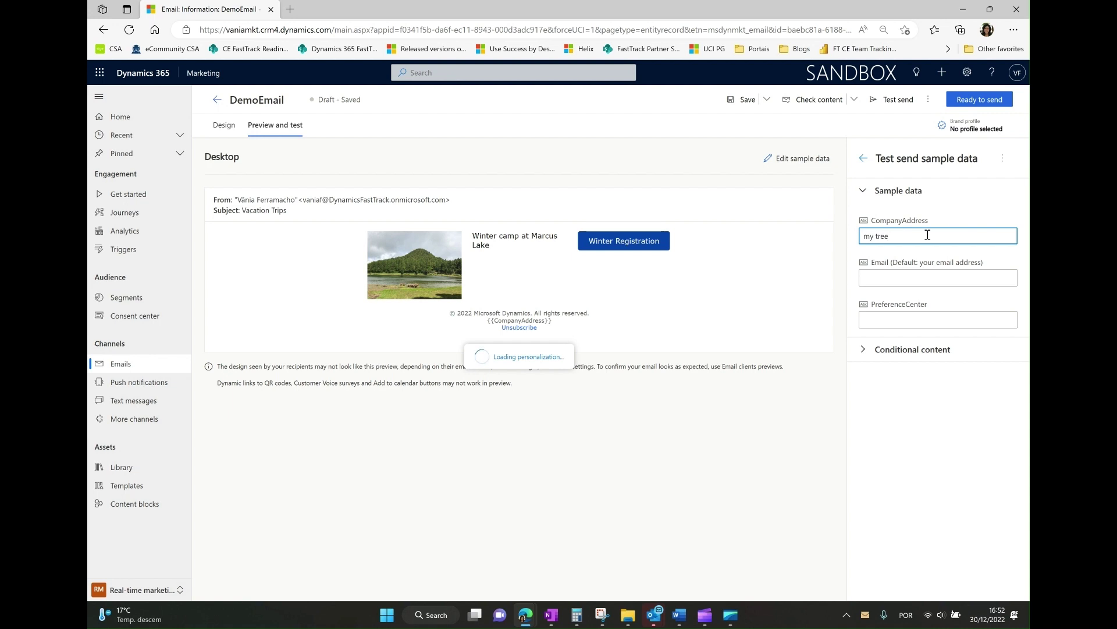
{"action": "type", "text": " street"}
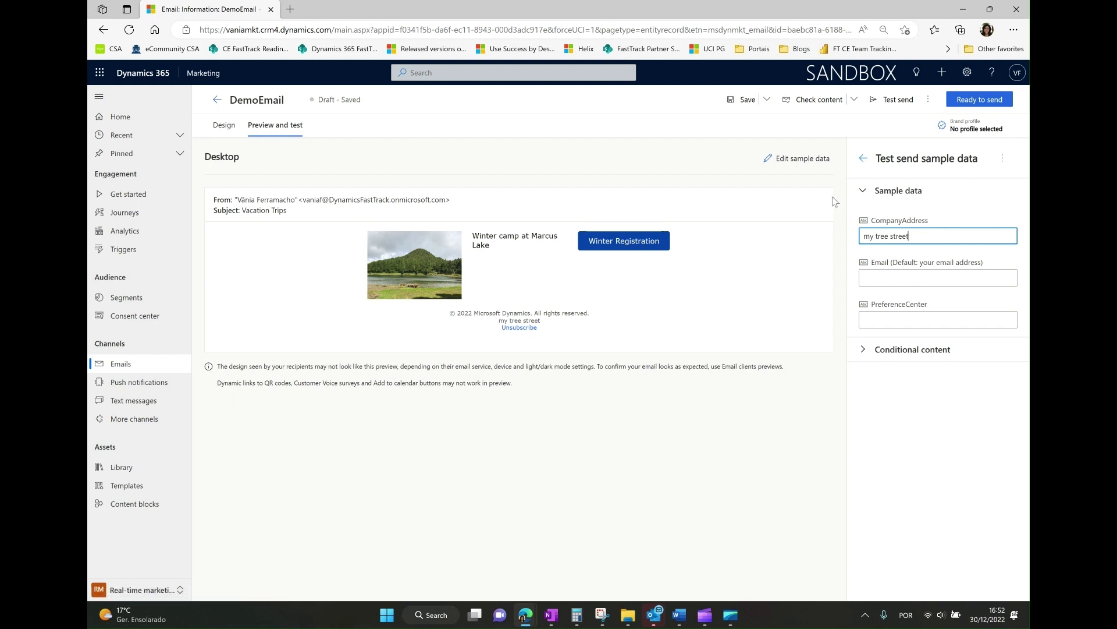
Preview the email's Default content, Summer Trip and Winter Trip variations through the conditional content of the test send sample data
{"action": "left_click", "coordinate": [870, 196]}
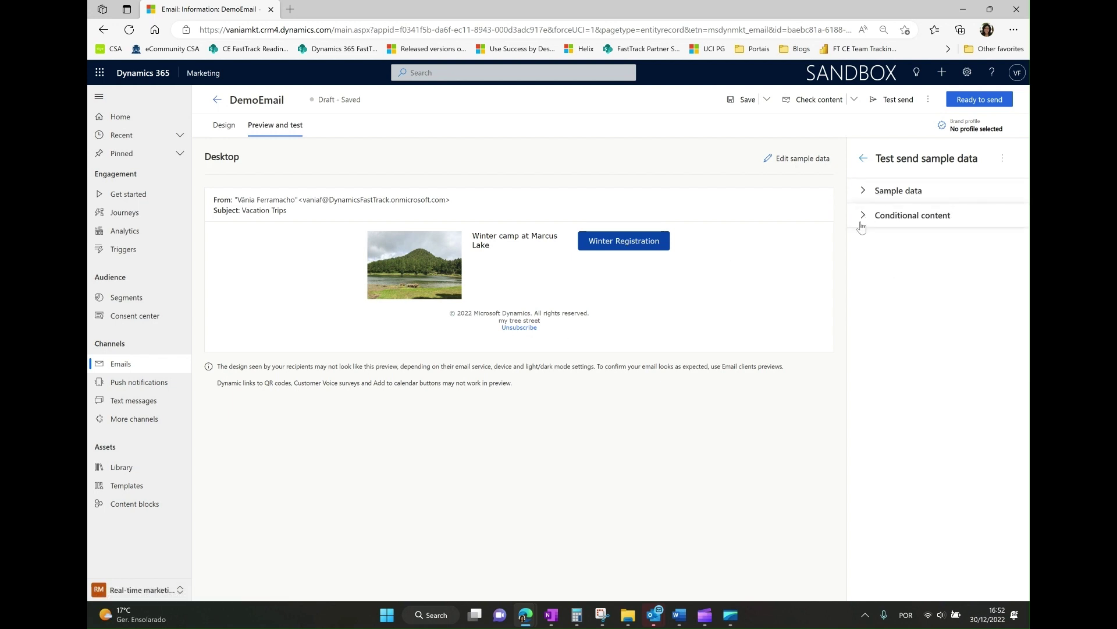
{"action": "left_click", "coordinate": [864, 217]}
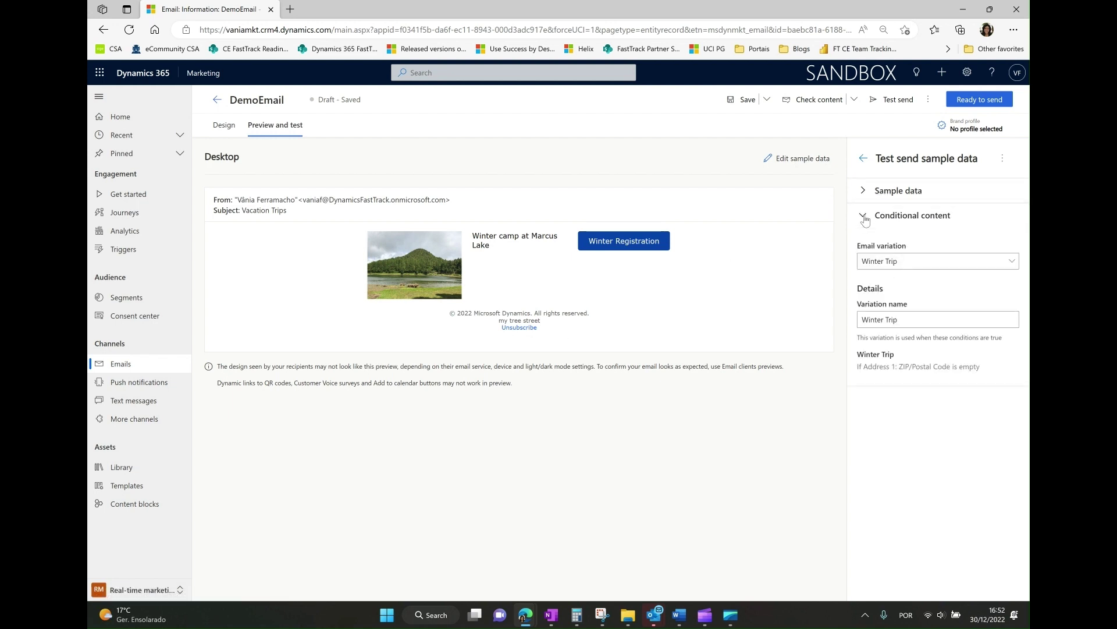
{"action": "left_click", "coordinate": [922, 262]}
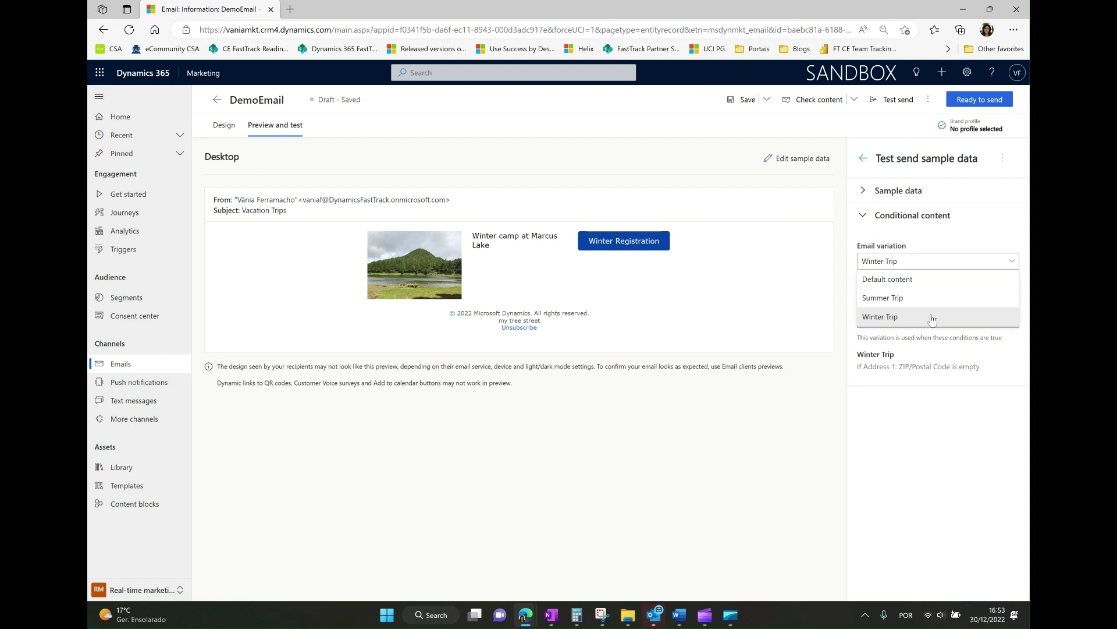
{"action": "left_click", "coordinate": [929, 280]}
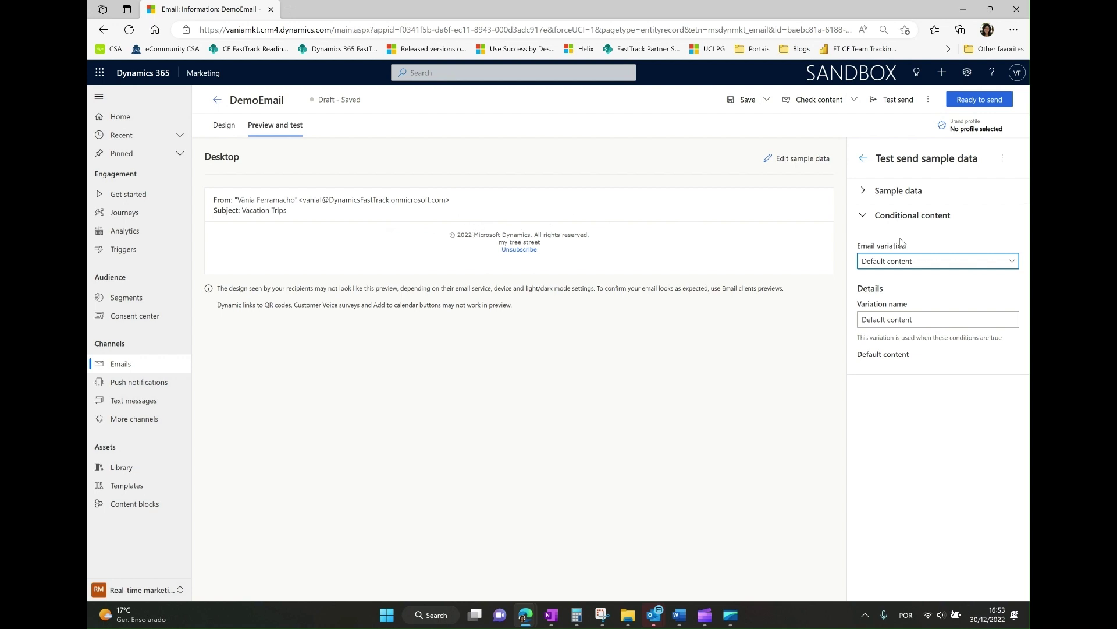
{"action": "left_click", "coordinate": [949, 262]}
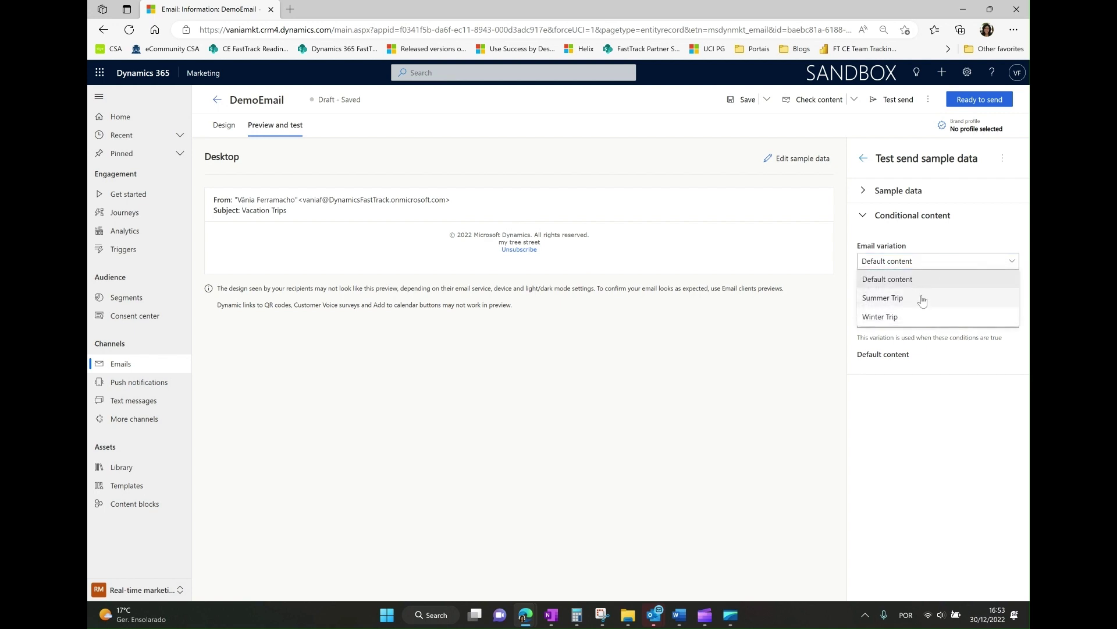
{"action": "left_click", "coordinate": [923, 299]}
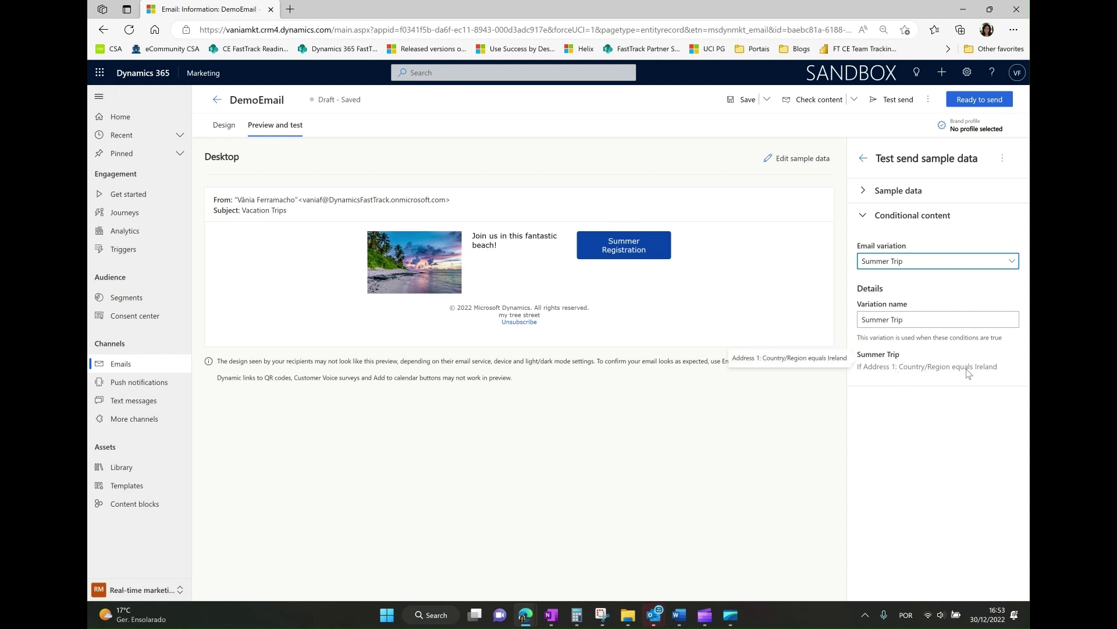
{"action": "left_click", "coordinate": [970, 265]}
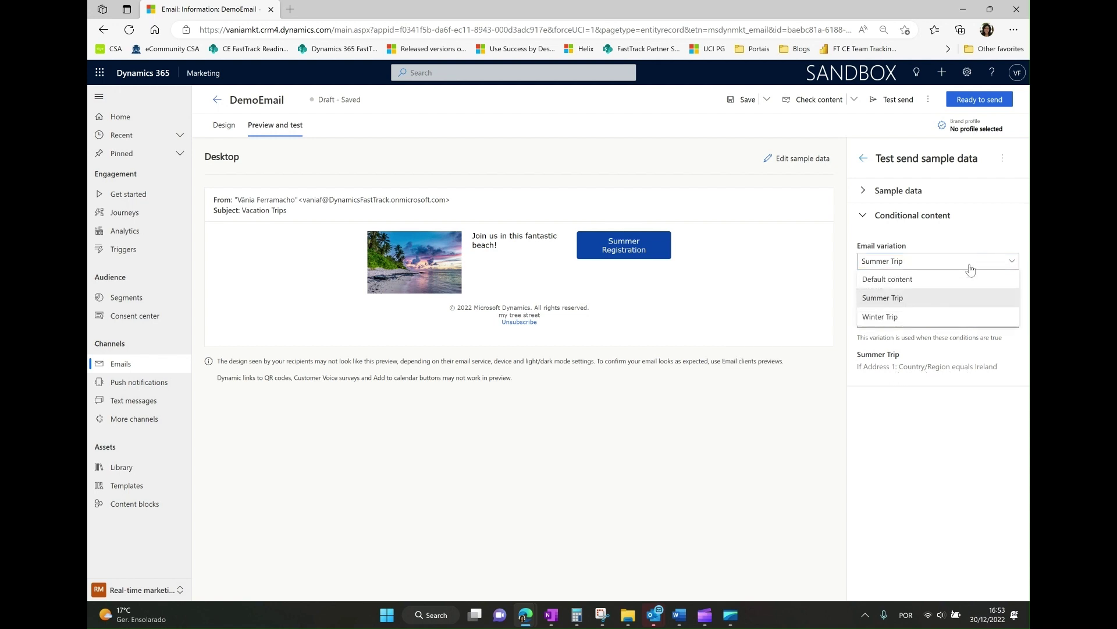
{"action": "left_click", "coordinate": [938, 316]}
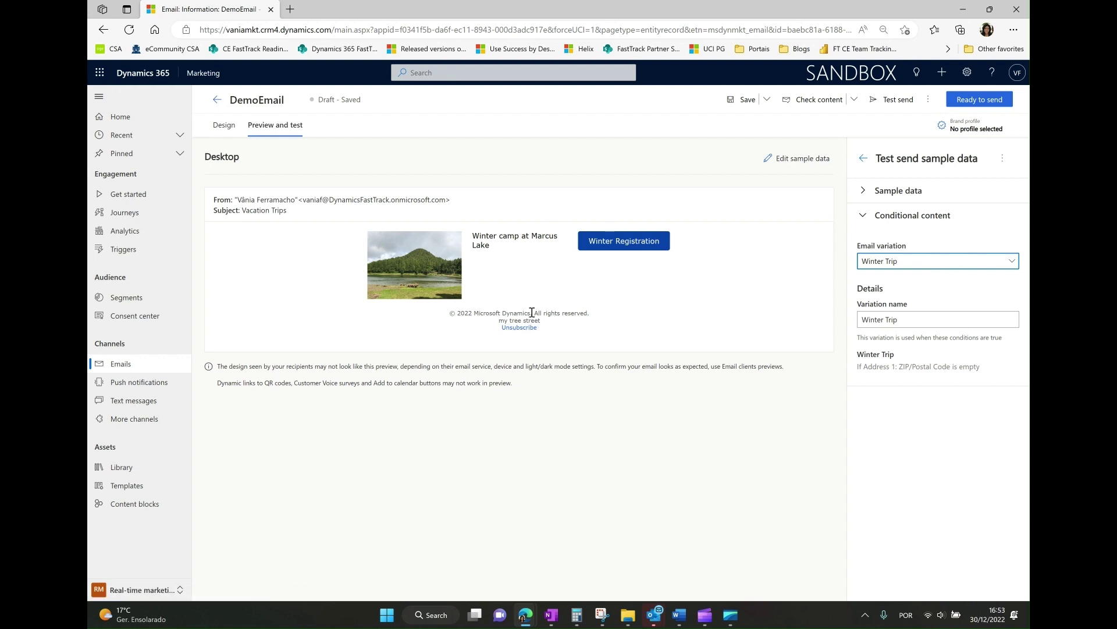
Save DemoEmail and mark it as ready to send
{"action": "left_click", "coordinate": [743, 103]}
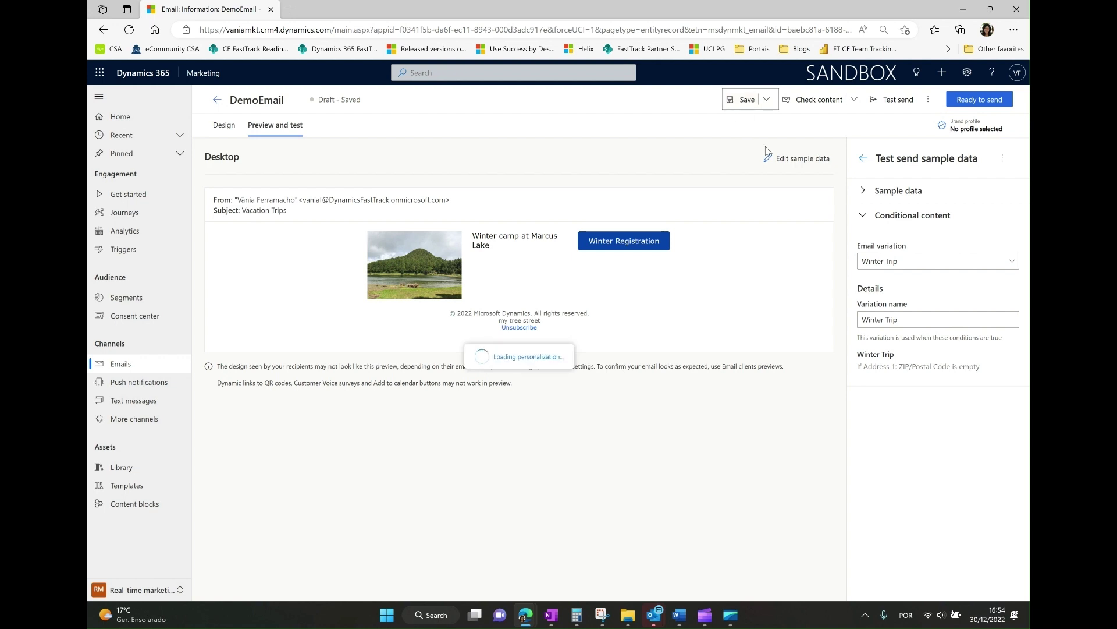
{"action": "left_click", "coordinate": [978, 101]}
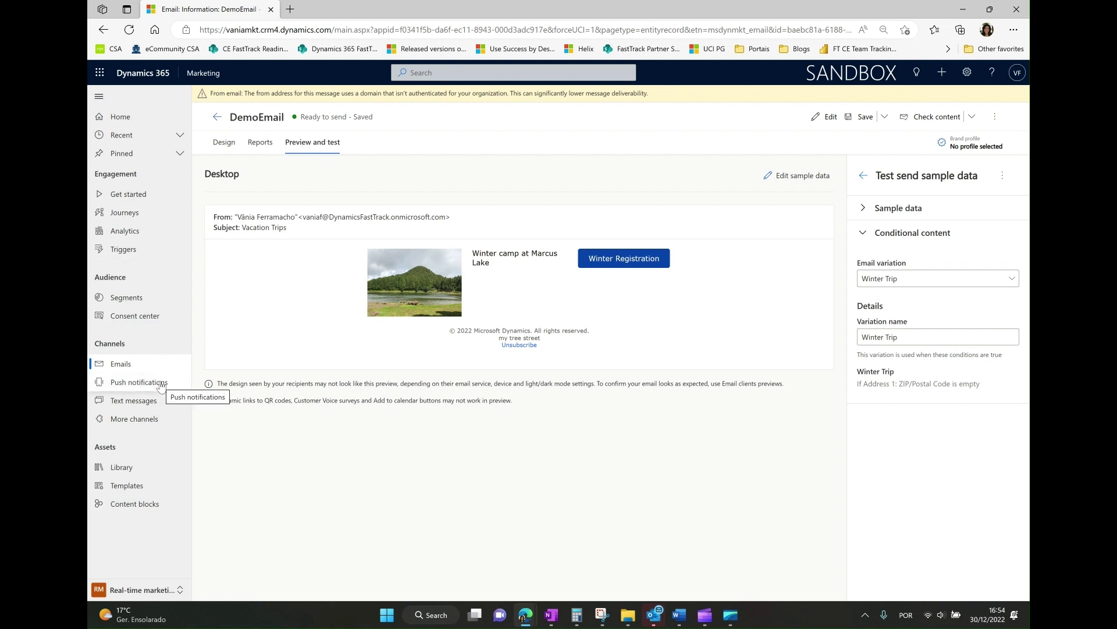
Start a new segment-based journey named "Journey demo"
{"action": "left_click", "coordinate": [126, 213]}
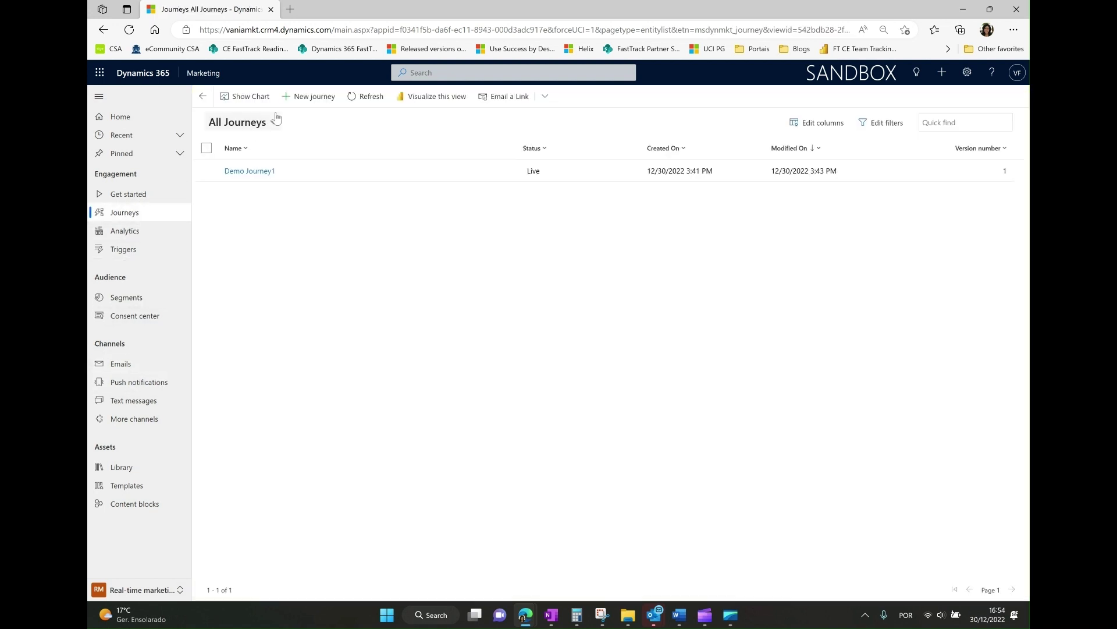
{"action": "left_click", "coordinate": [313, 96]}
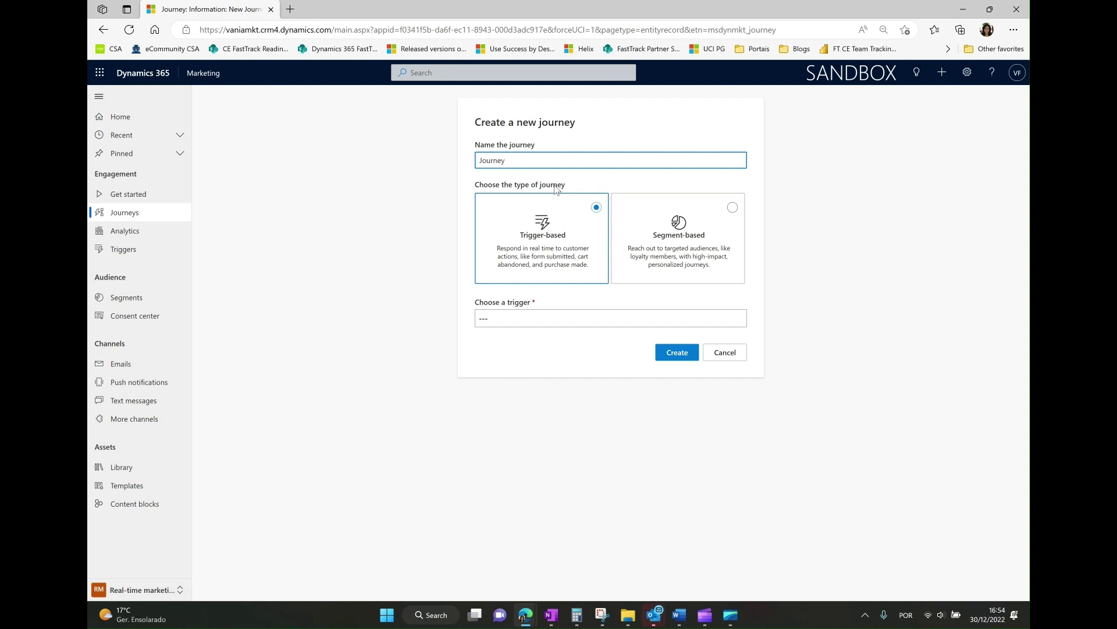
{"action": "type", "text": "demo"}
{"action": "left_click", "coordinate": [733, 213]}
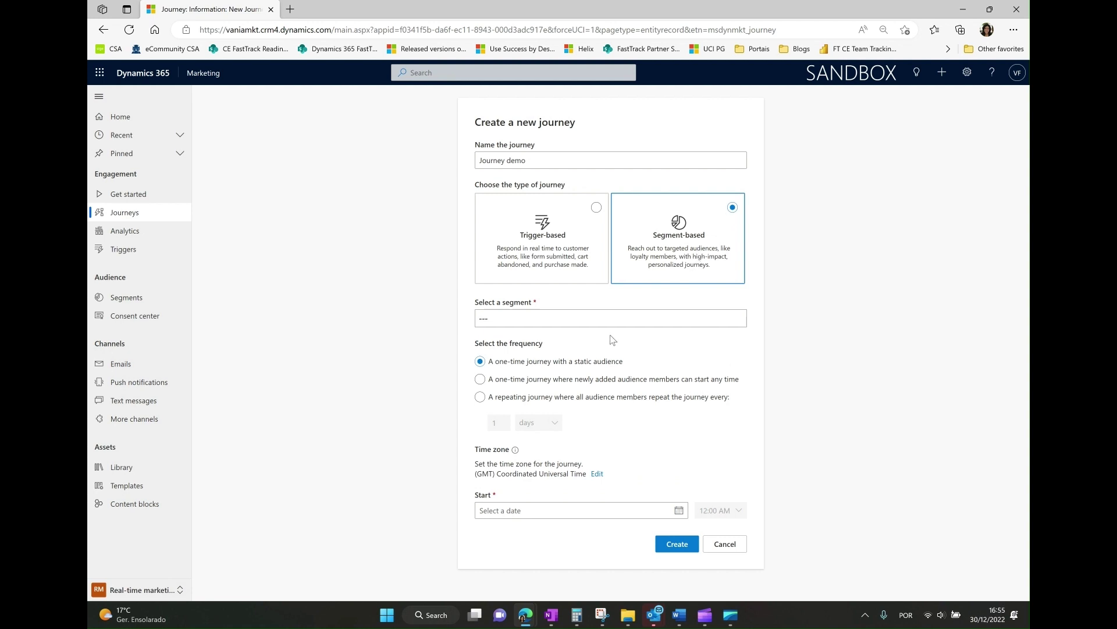
{"action": "left_click", "coordinate": [576, 318]}
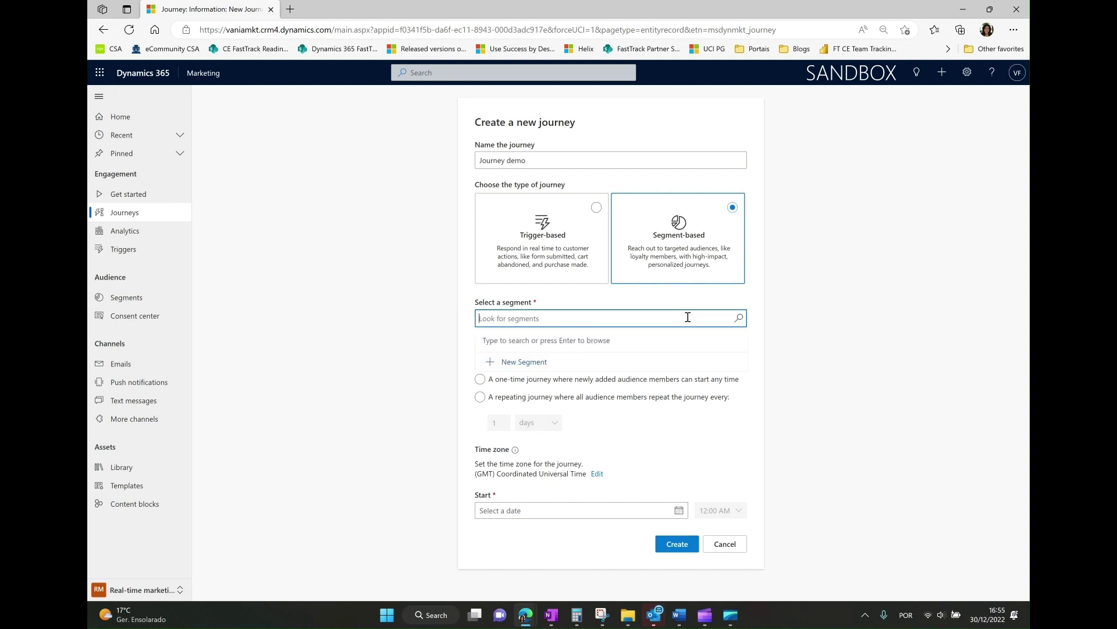
{"action": "type", "text": "de"}
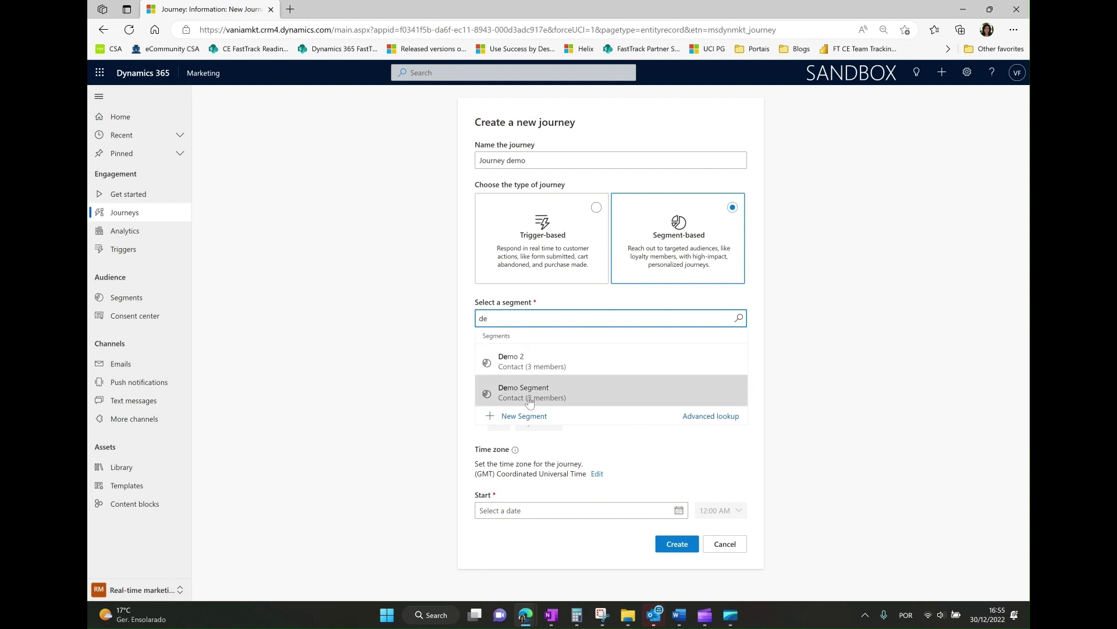
{"action": "left_click", "coordinate": [570, 393]}
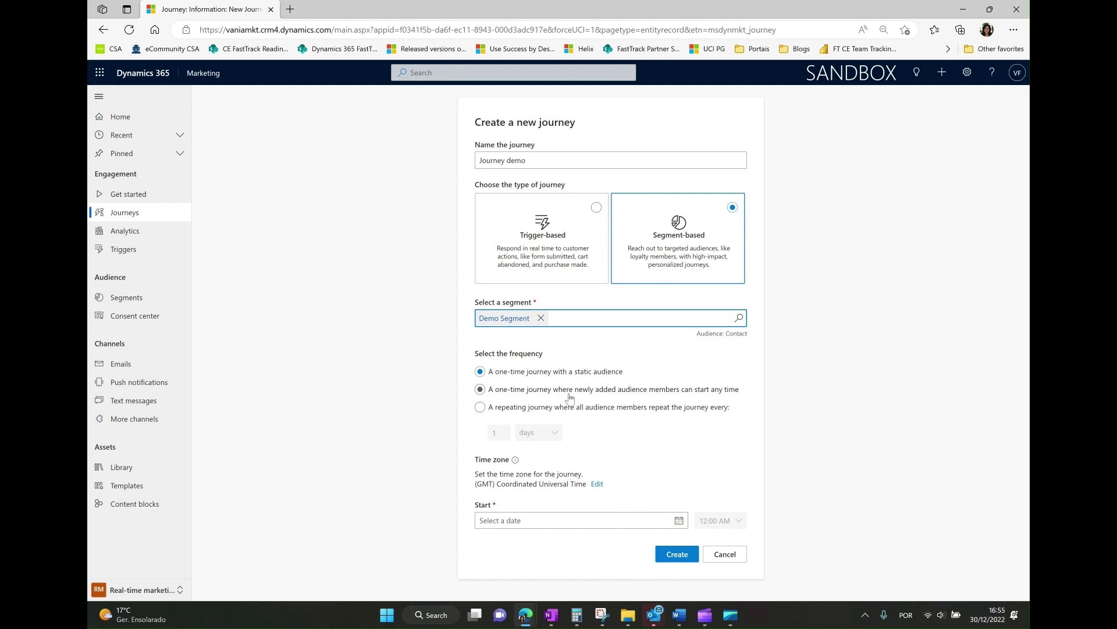
{"action": "left_click", "coordinate": [541, 318]}
Search for "demo" and select the Demo 2 segment as the journey's audience
{"action": "type", "text": "de"}
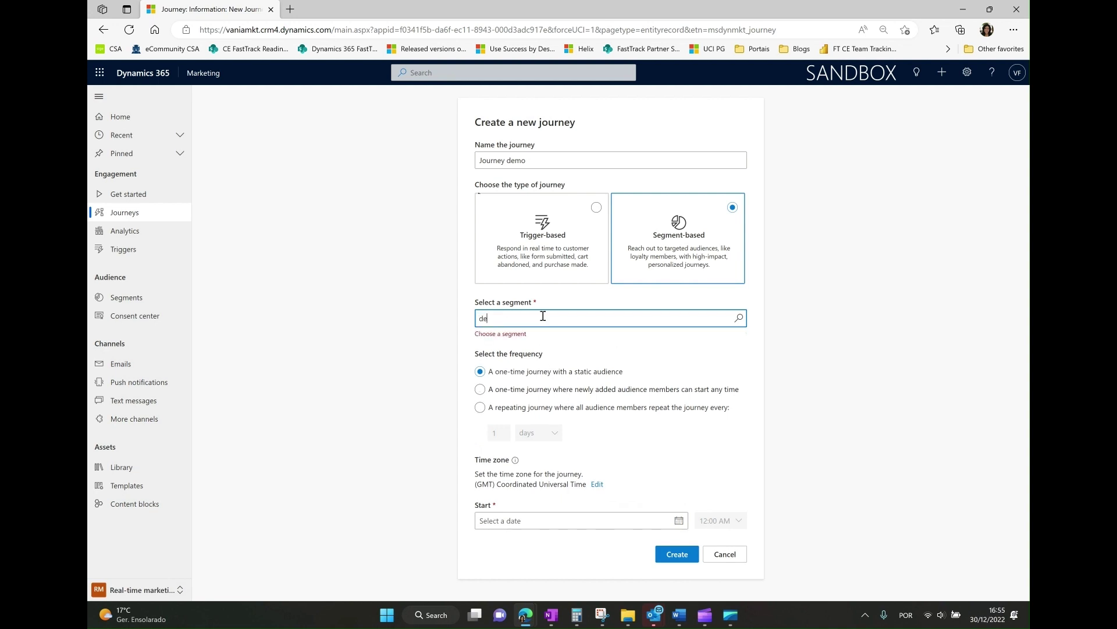
{"action": "type", "text": "mo"}
{"action": "left_click", "coordinate": [543, 357]}
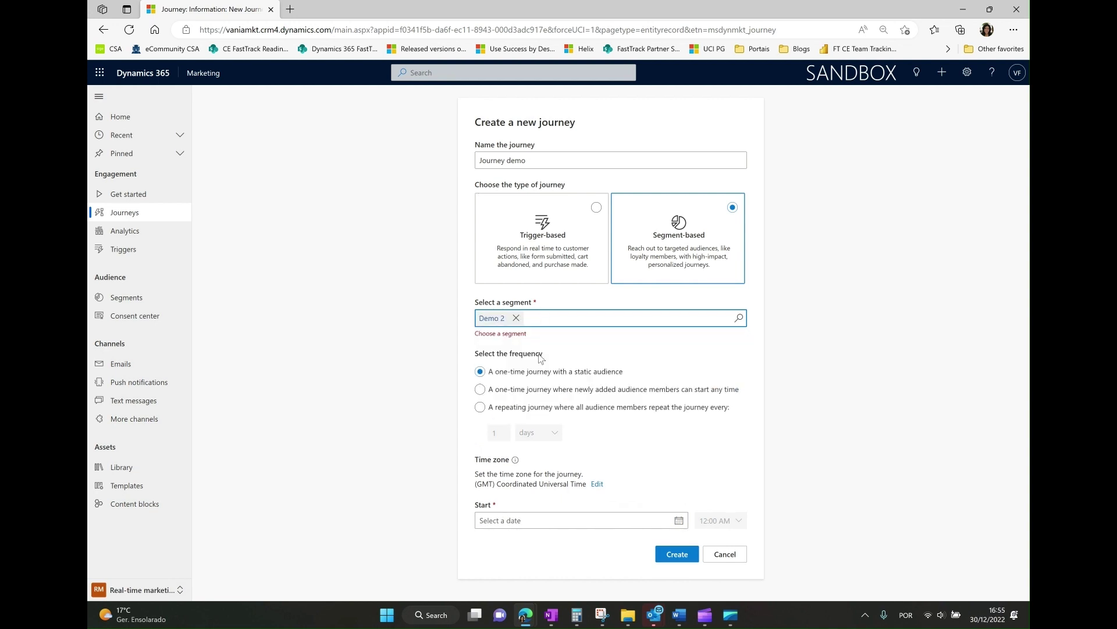
Set the journey's start to Fri, Dec 30, 2022 at 6:00 PM and create the journey
{"action": "left_click", "coordinate": [639, 522]}
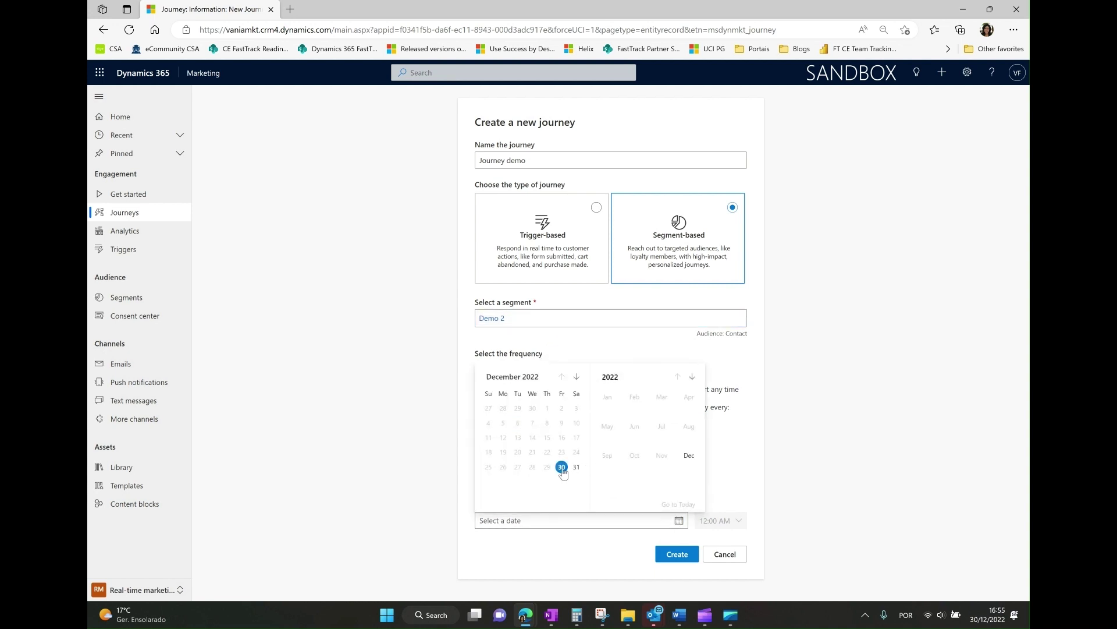
{"action": "left_click", "coordinate": [562, 467]}
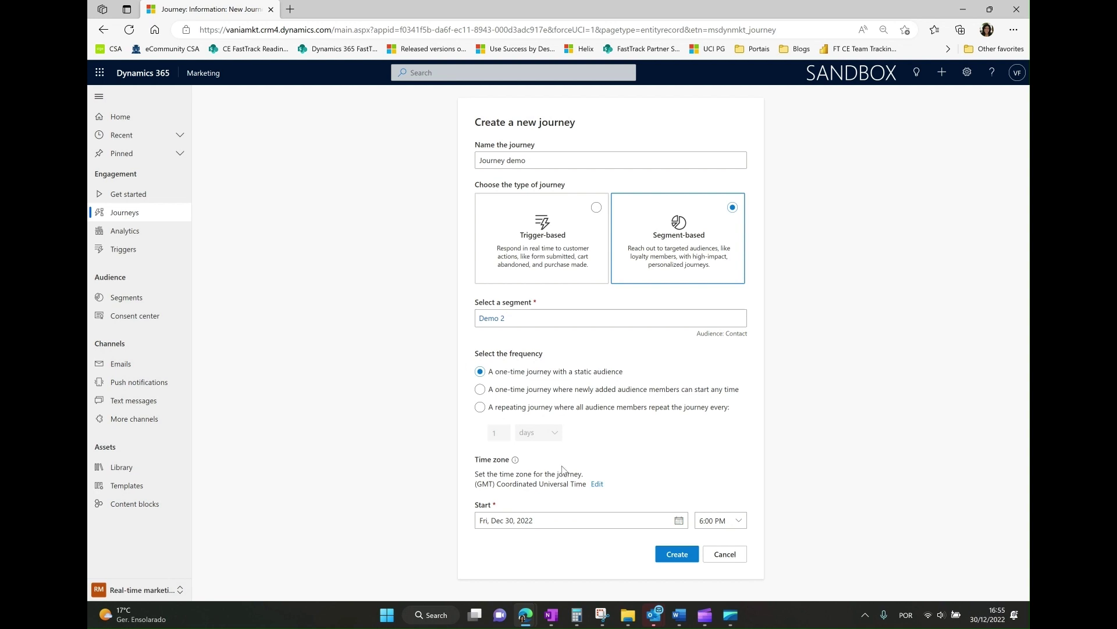
{"action": "left_click", "coordinate": [738, 520]}
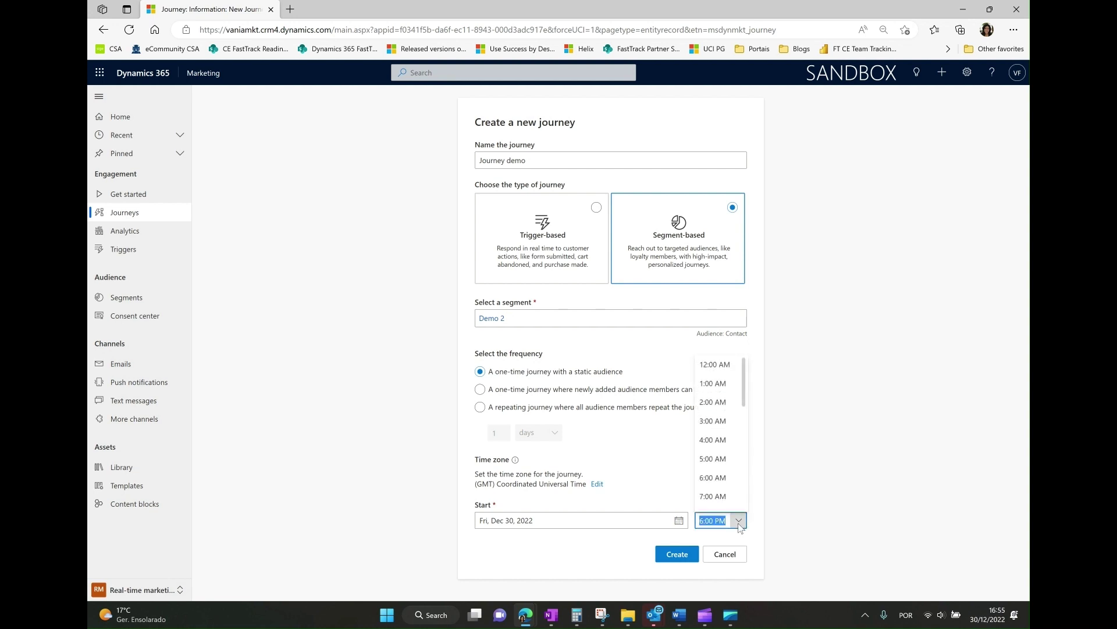
{"action": "left_click_drag", "start_coordinate": [742, 383], "coordinate": [754, 482]}
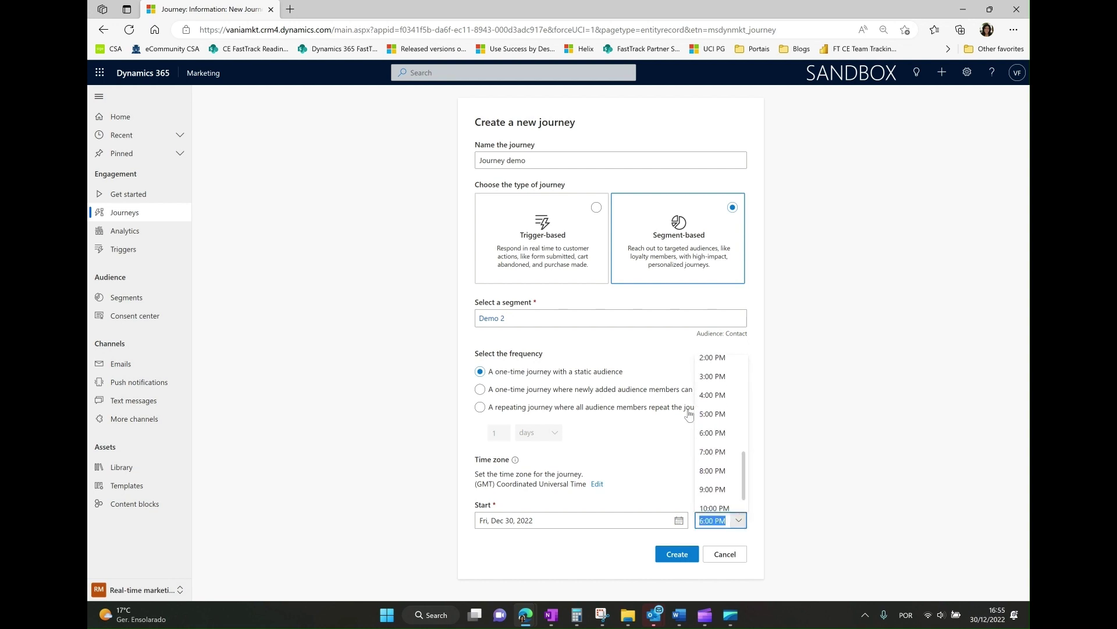
{"action": "left_click", "coordinate": [722, 434]}
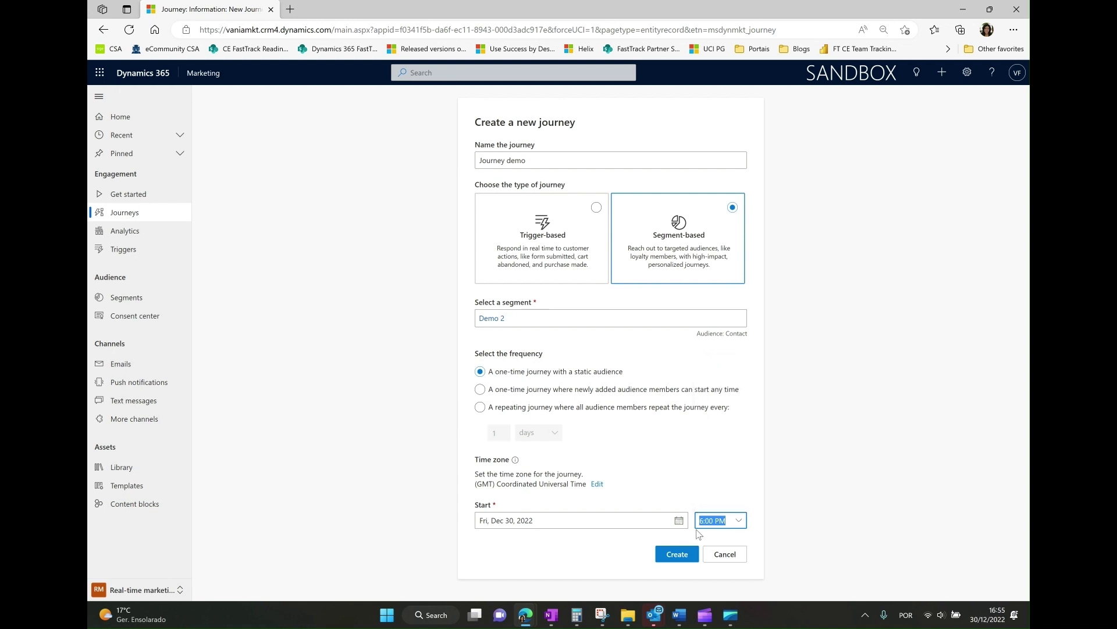
{"action": "left_click", "coordinate": [677, 554]}
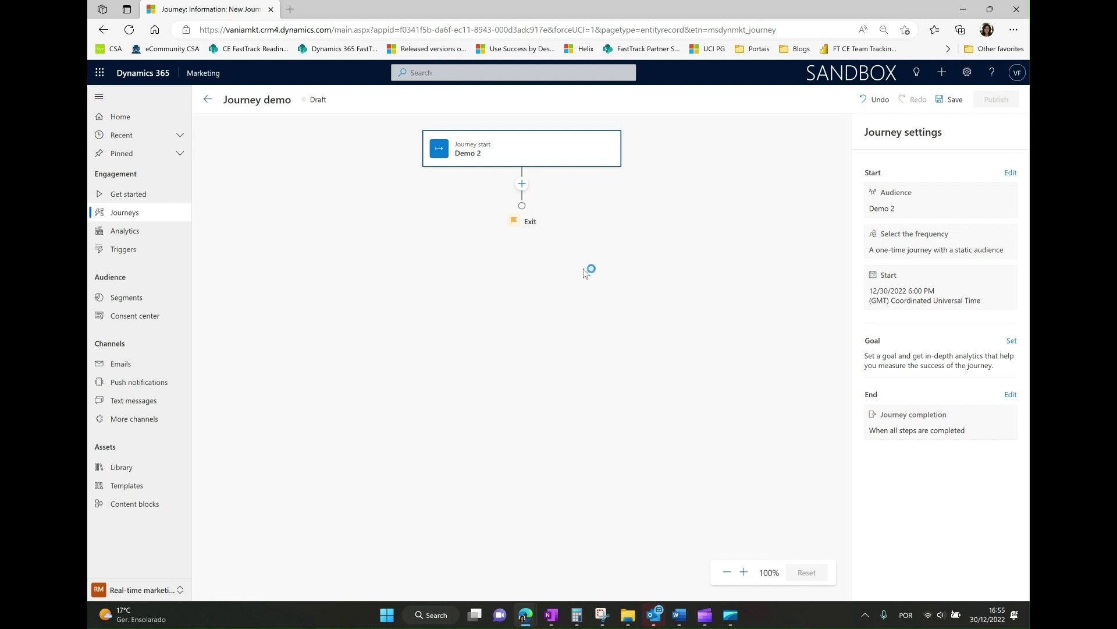
Add a send-an-email step using DemoEmail after the journey start and check the email's enlarged preview
{"action": "left_click", "coordinate": [521, 184]}
{"action": "left_click", "coordinate": [485, 263]}
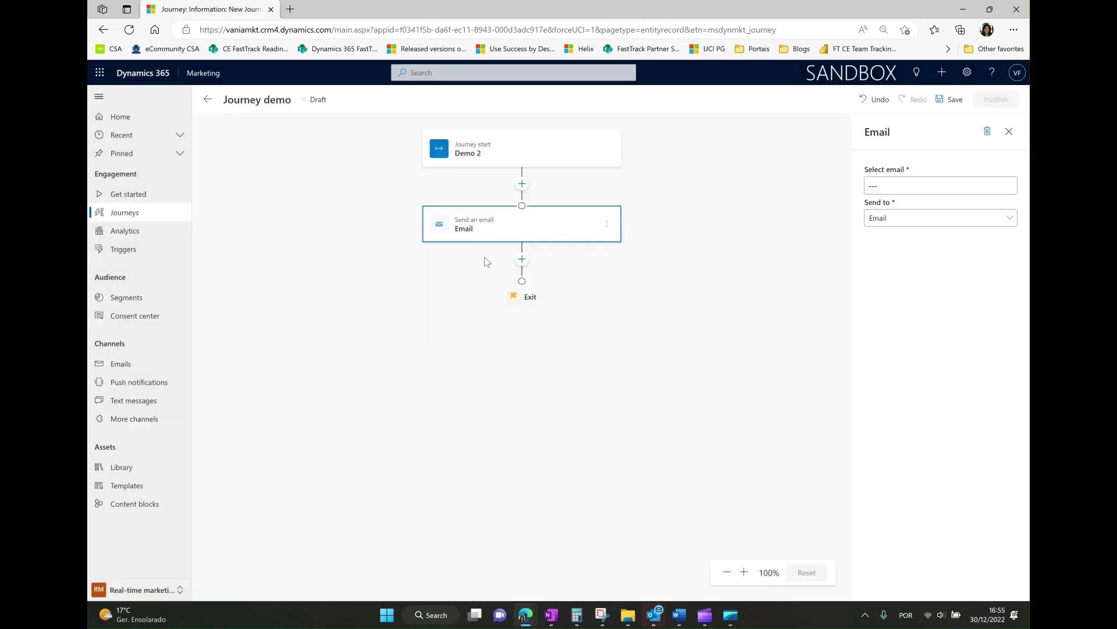
{"action": "left_click", "coordinate": [931, 185]}
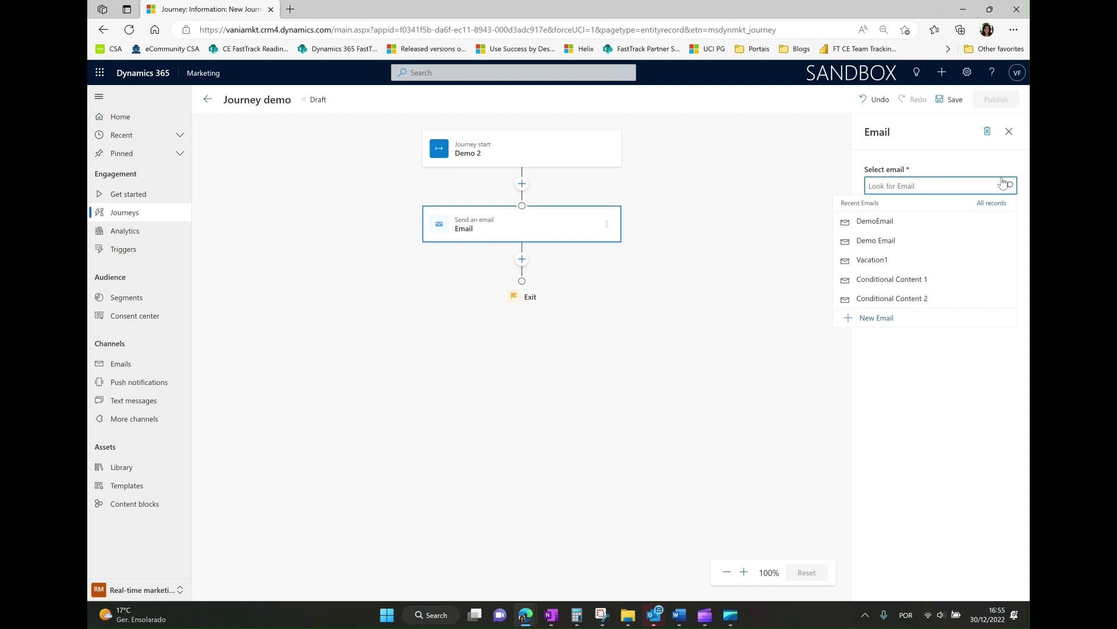
{"action": "left_click", "coordinate": [910, 226]}
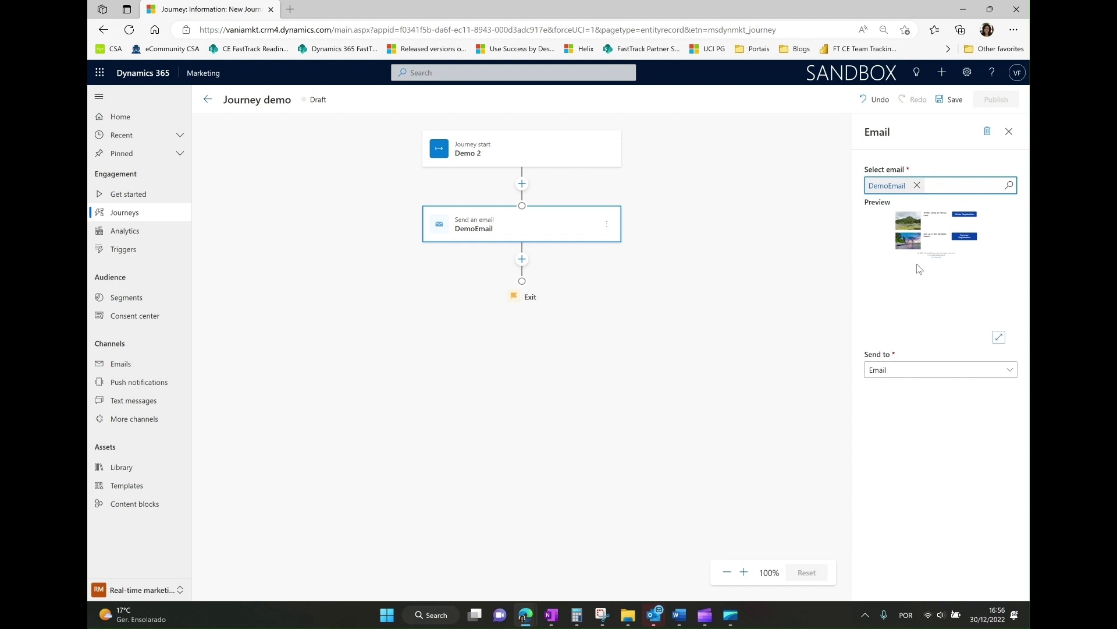
{"action": "left_click", "coordinate": [1000, 341]}
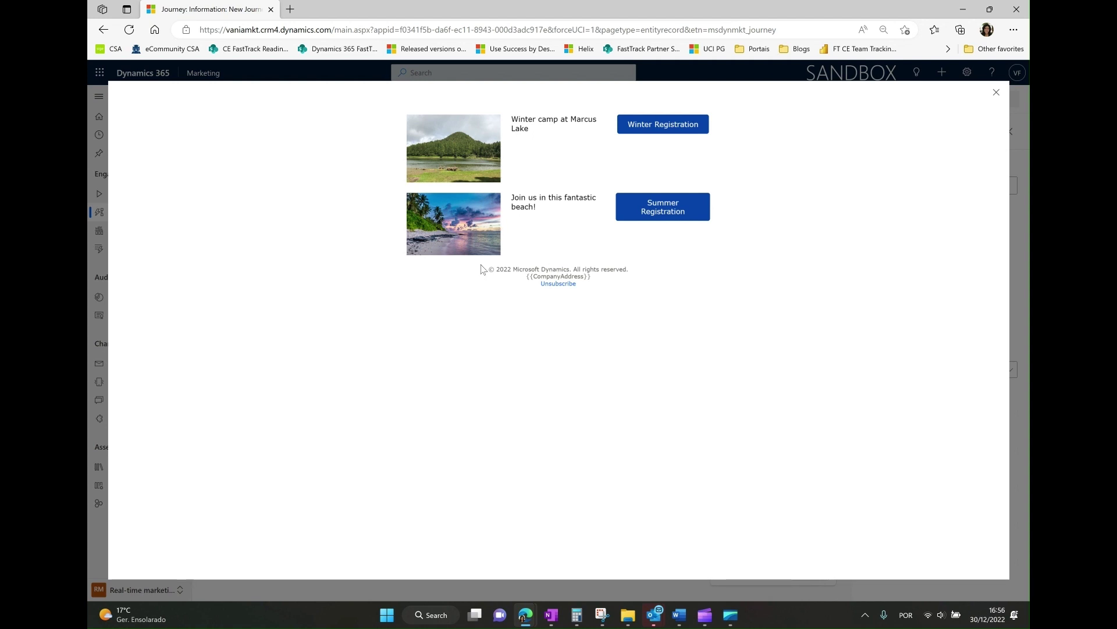
{"action": "left_click", "coordinate": [997, 94]}
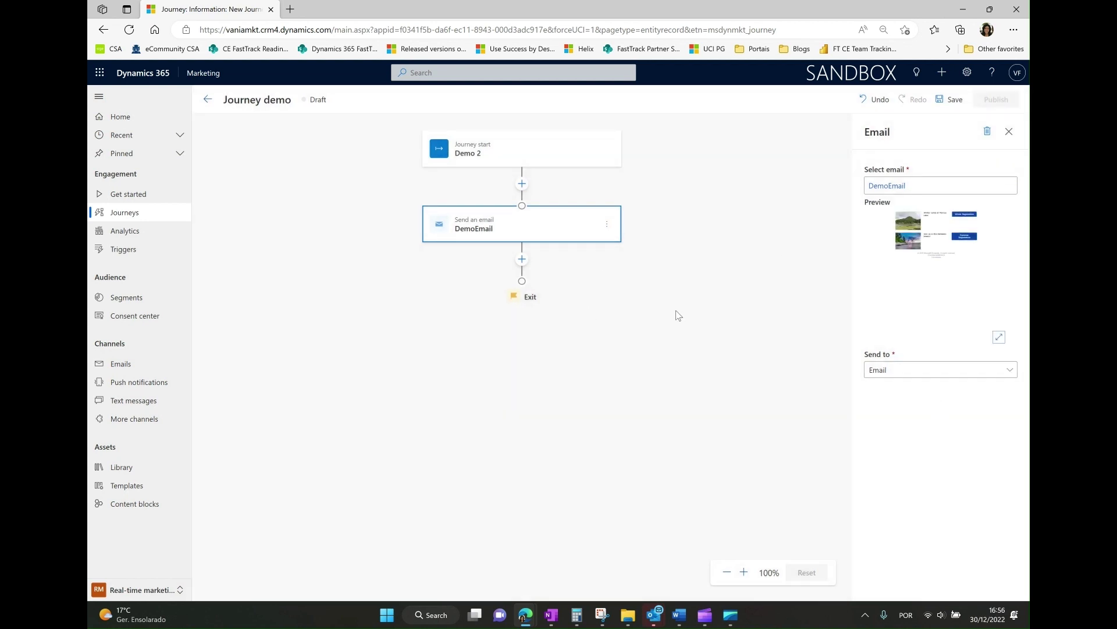
Save and publish Journey demo, and return to the list of all journeys
{"action": "left_click", "coordinate": [953, 101]}
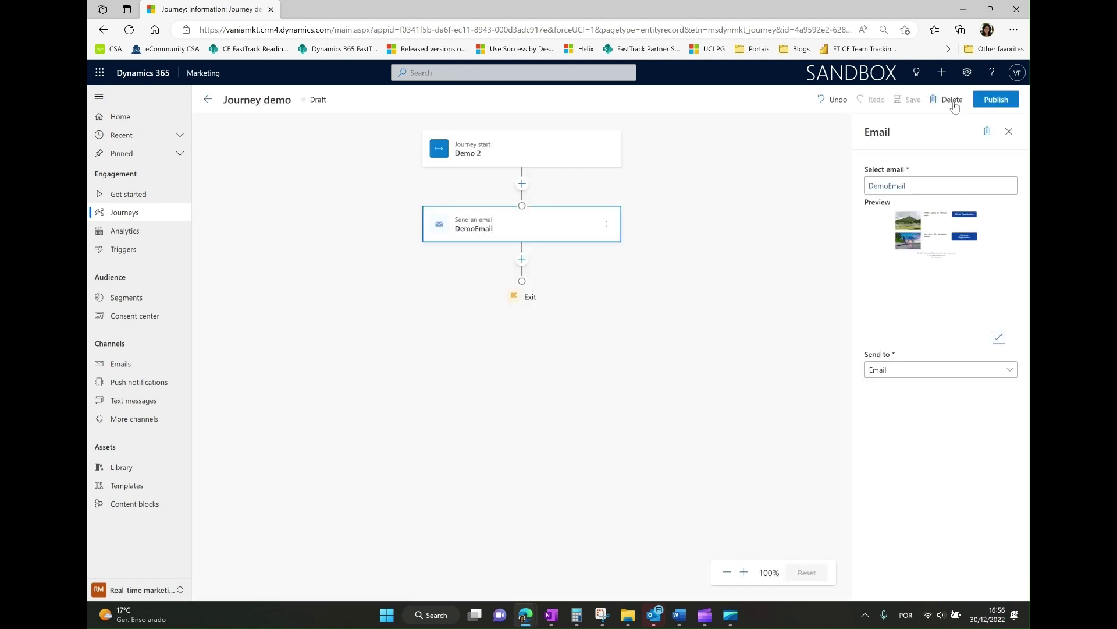
{"action": "left_click", "coordinate": [1002, 102]}
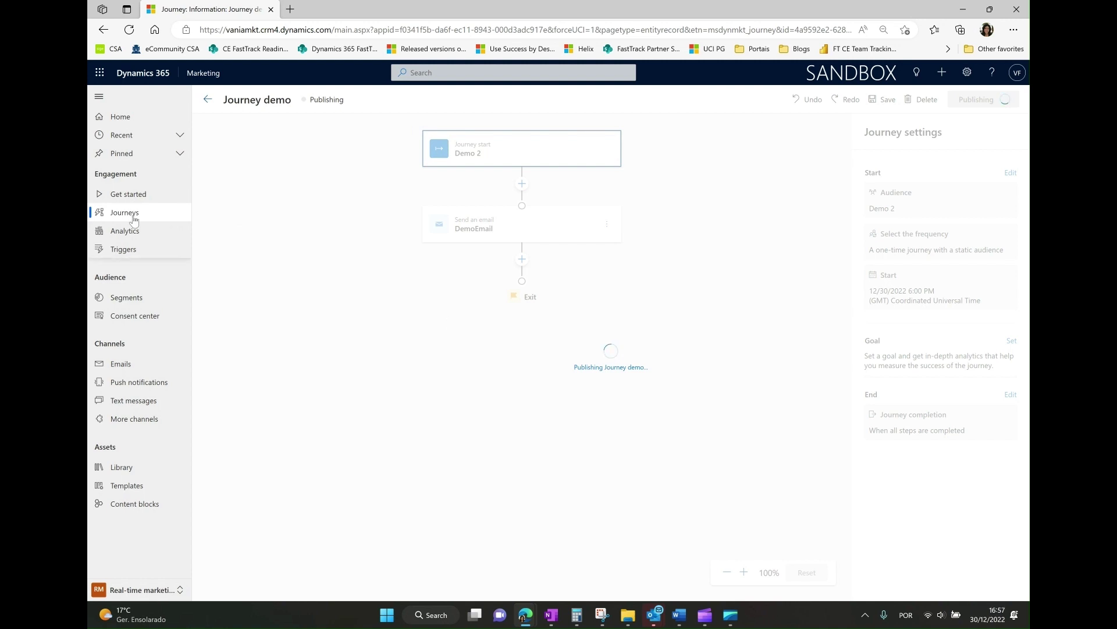
{"action": "left_click", "coordinate": [208, 102]}
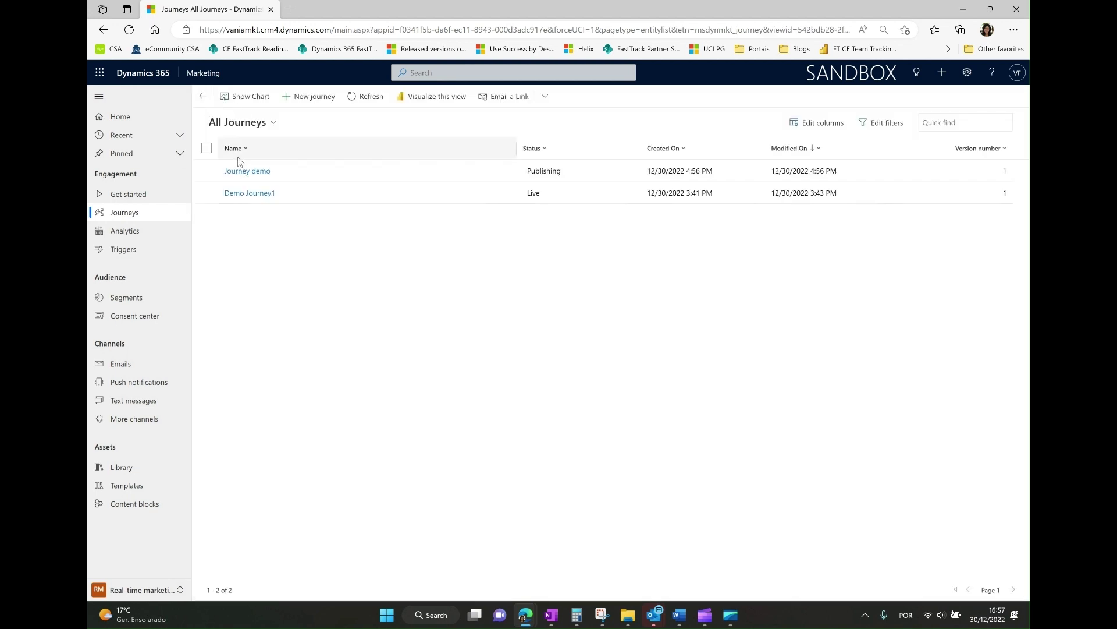
Open Demo Journey1 and the segments area briefly, and go back to the journeys list to check the publishing status
{"action": "left_click", "coordinate": [245, 193]}
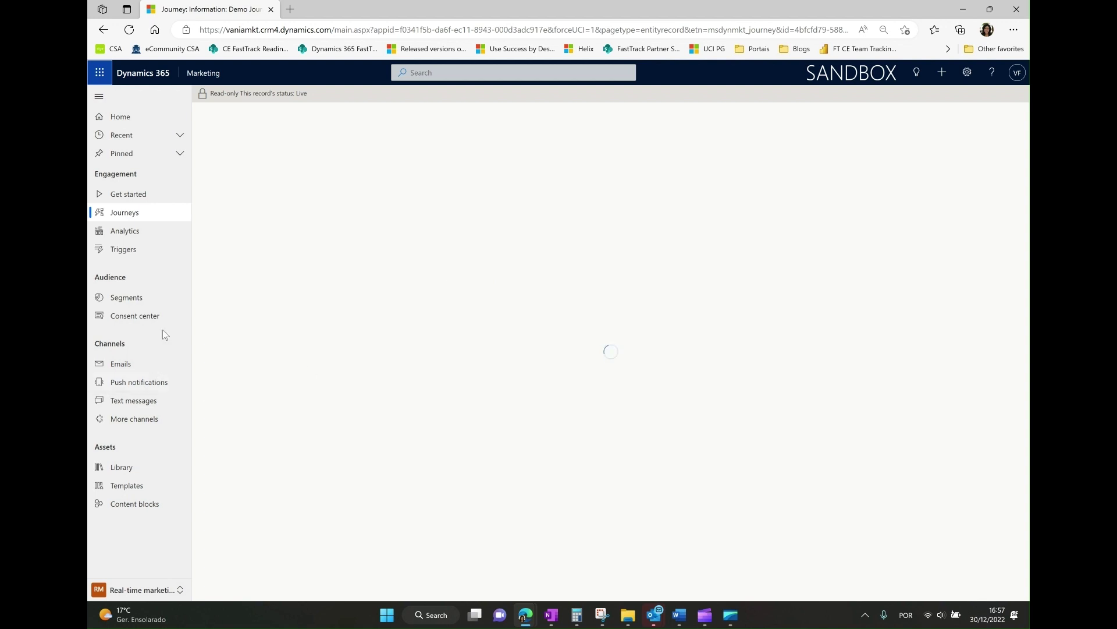
{"action": "left_click", "coordinate": [167, 304]}
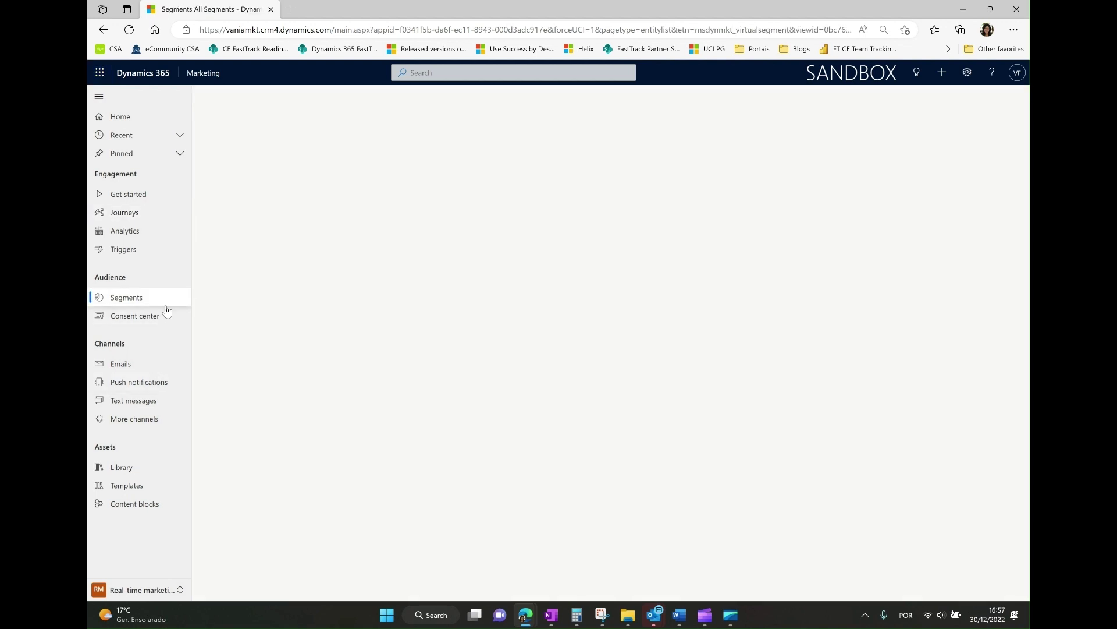
{"action": "left_click", "coordinate": [148, 220]}
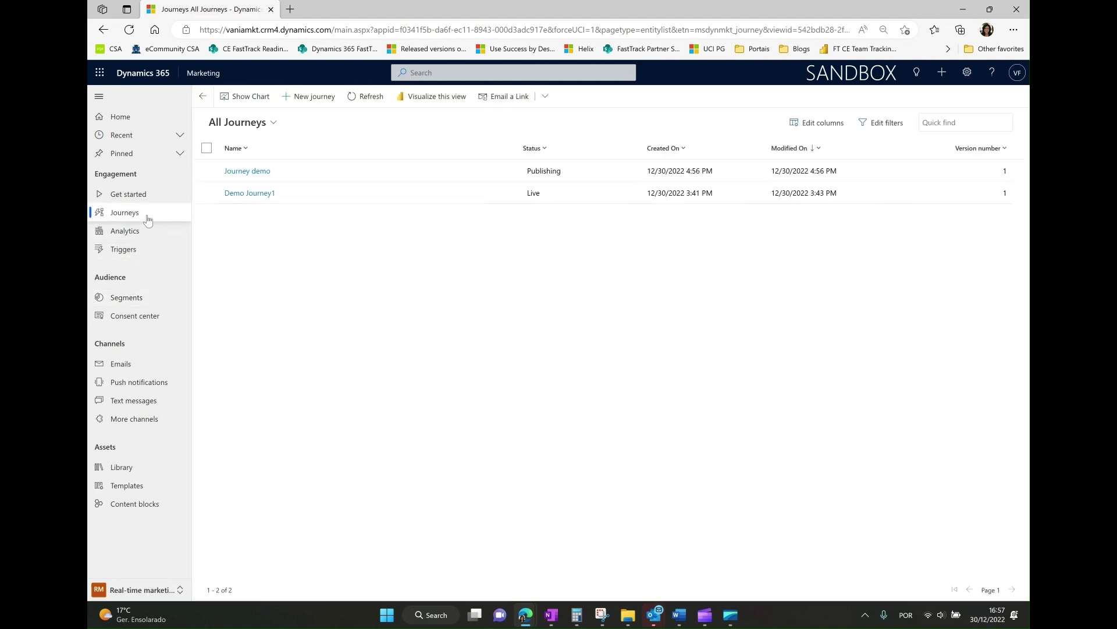
Open the live Demo Journey1 and examine the delivery and interaction details of its Demo Email step
{"action": "left_click", "coordinate": [268, 195]}
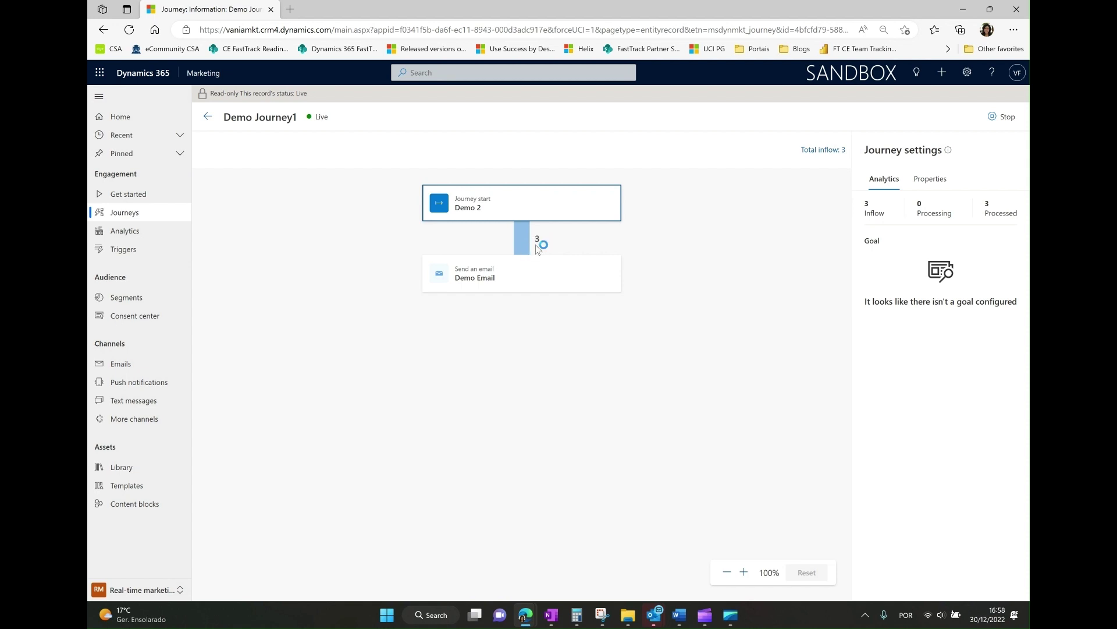
{"action": "left_click", "coordinate": [522, 274]}
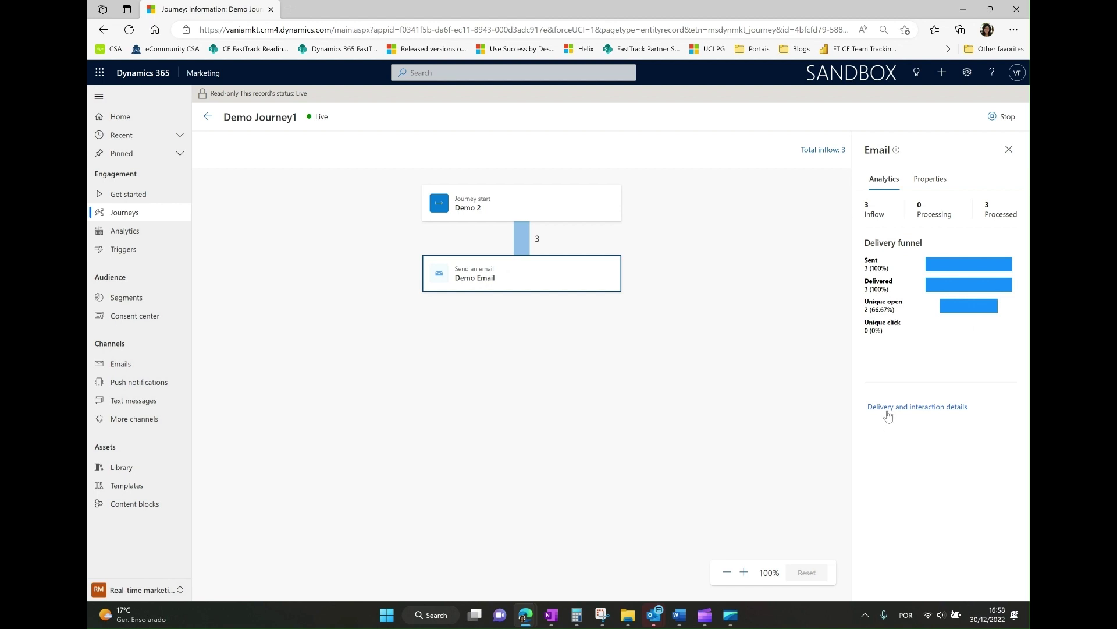
{"action": "left_click", "coordinate": [920, 407]}
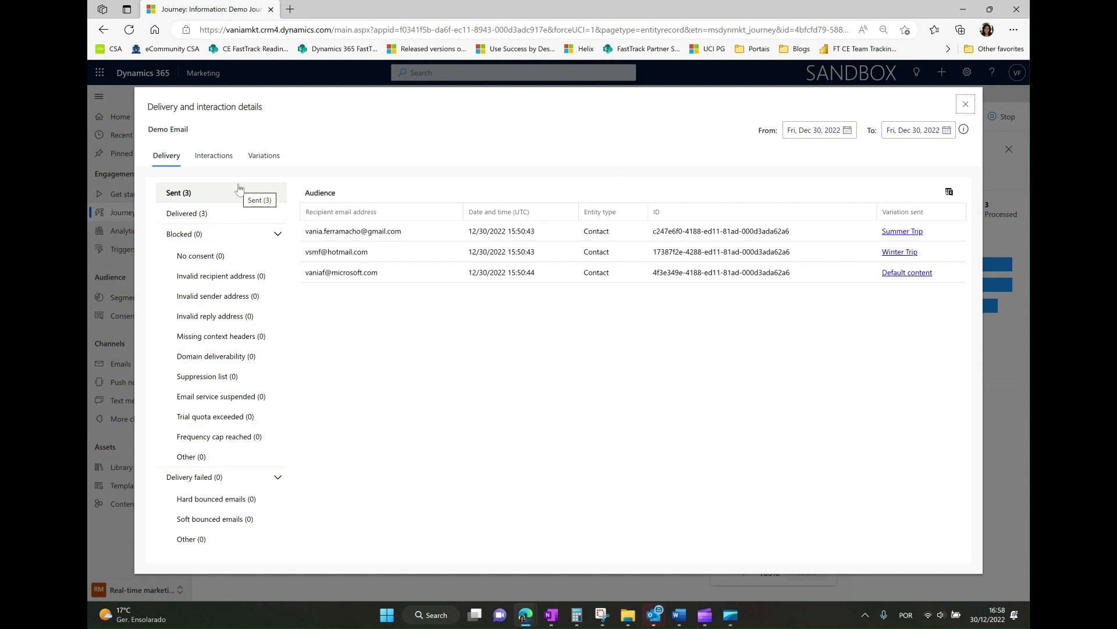
Review Demo Email's results by content variation, and preview the Summer Trip variation with its condition before closing the preview
{"action": "left_click", "coordinate": [266, 160]}
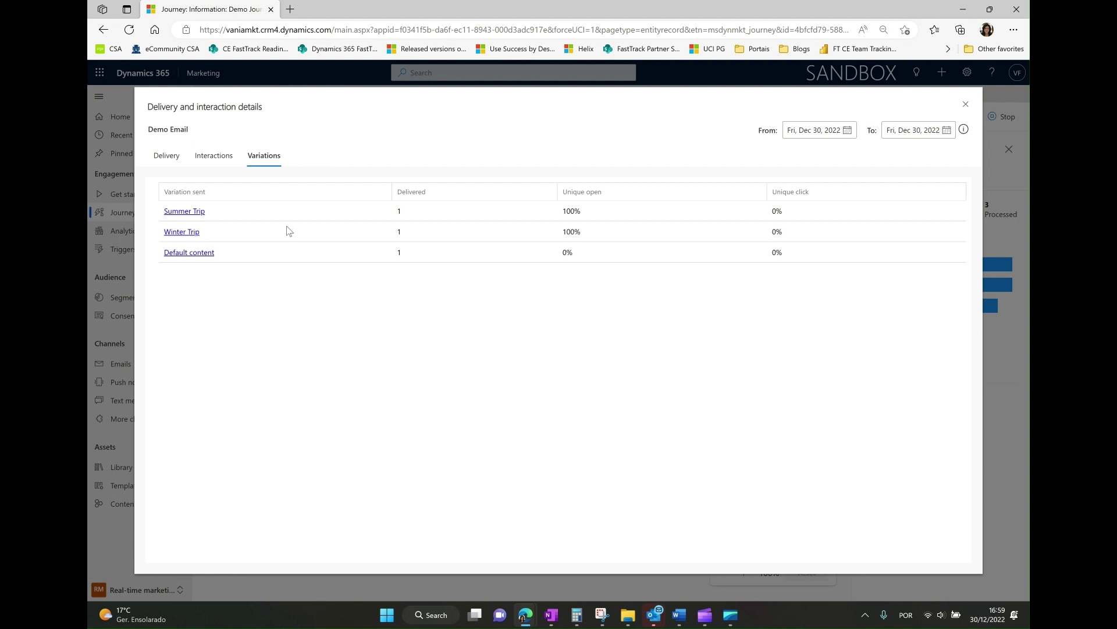
{"action": "left_click", "coordinate": [184, 211]}
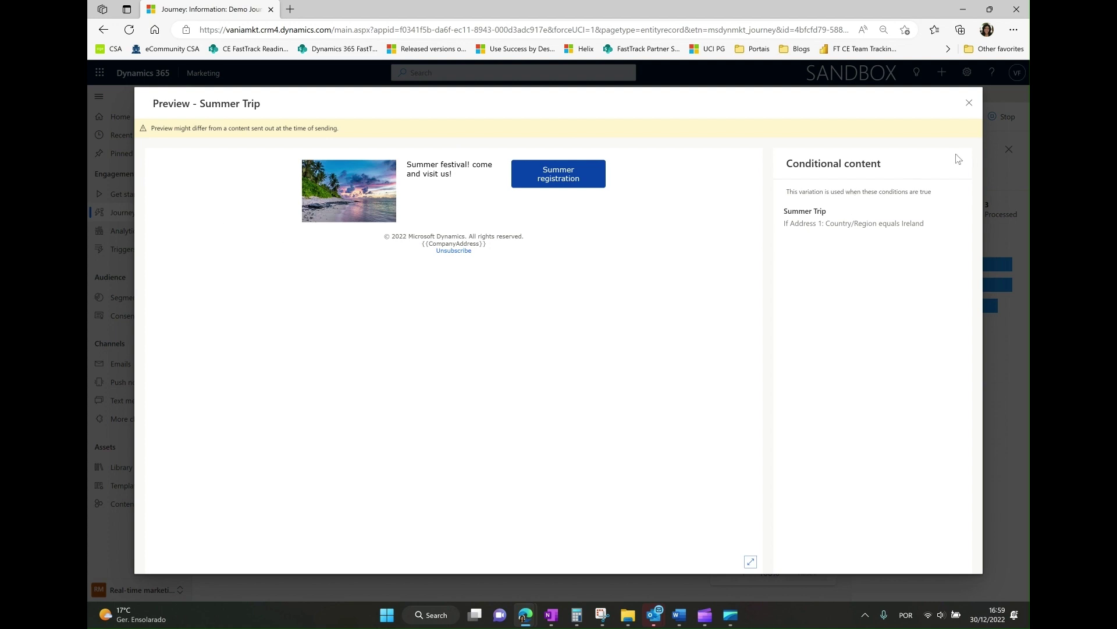
{"action": "left_click", "coordinate": [969, 105]}
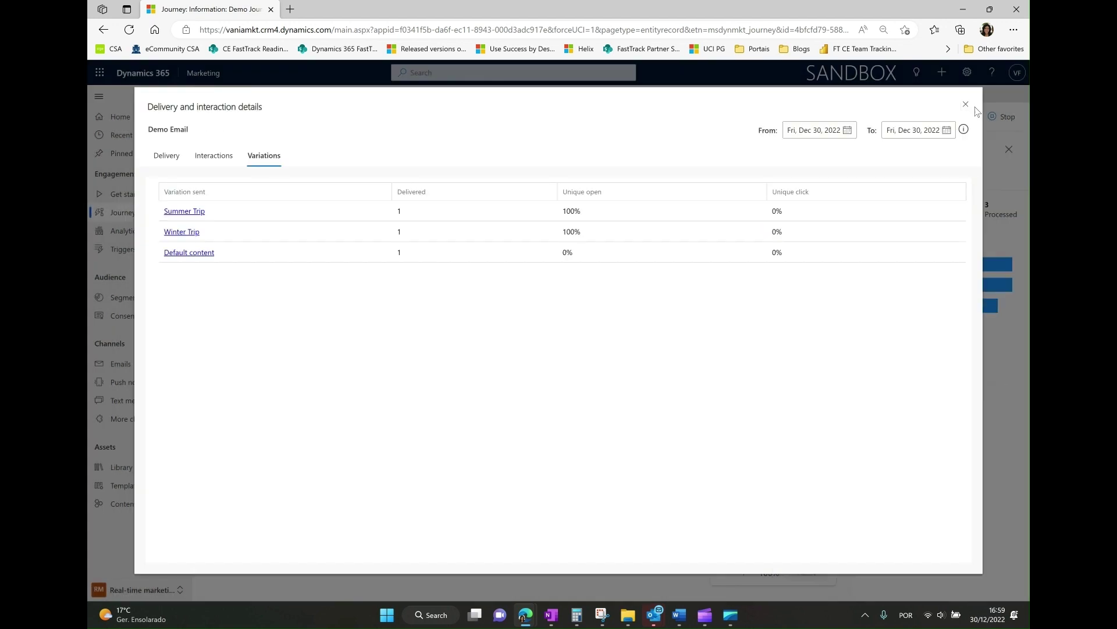